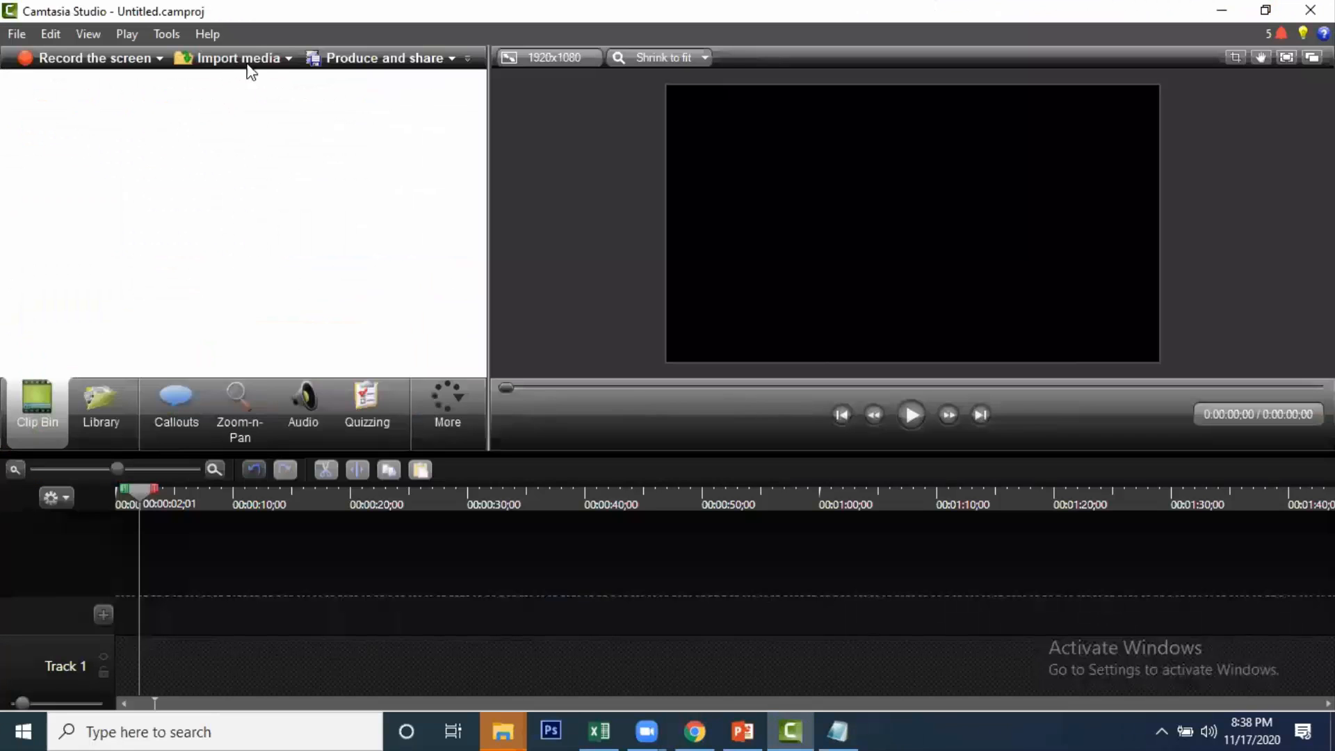
Step: Import all five images from the 158 folder in Pictures into the project
click(241, 66)
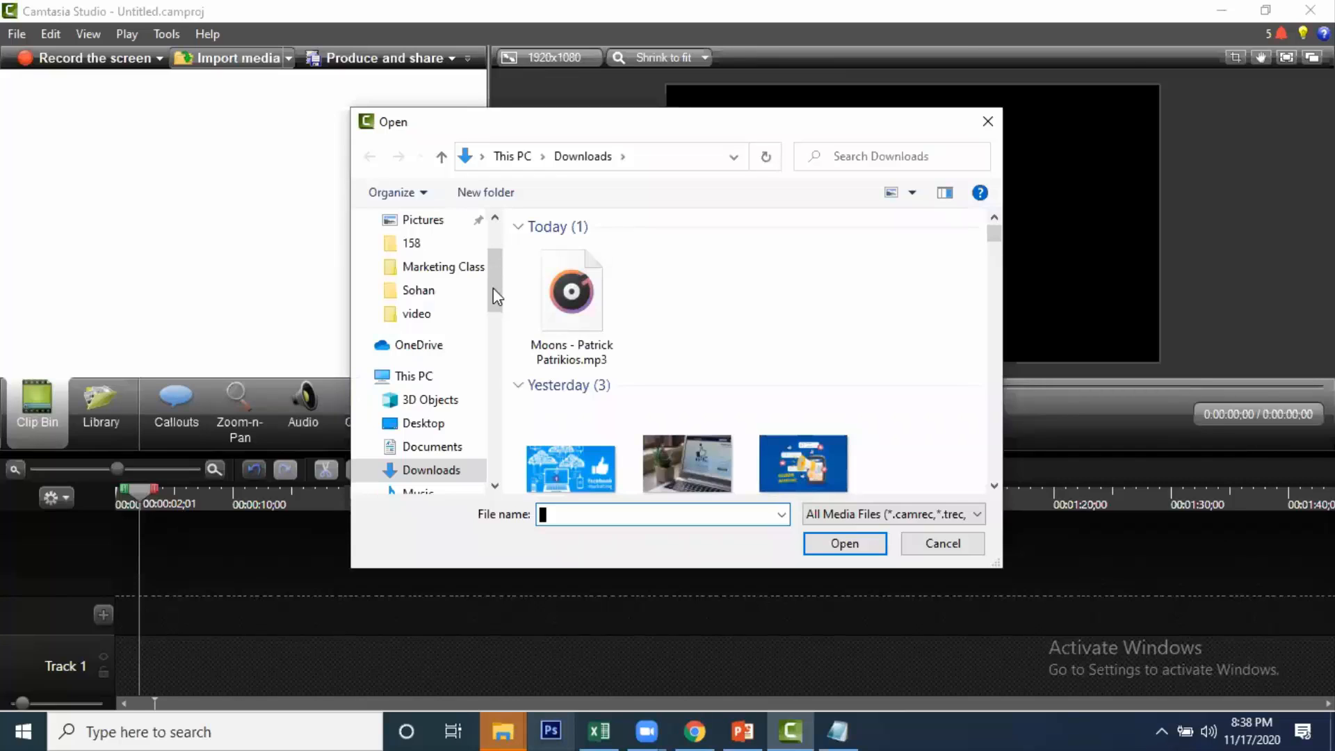
drag(494, 287, 493, 327)
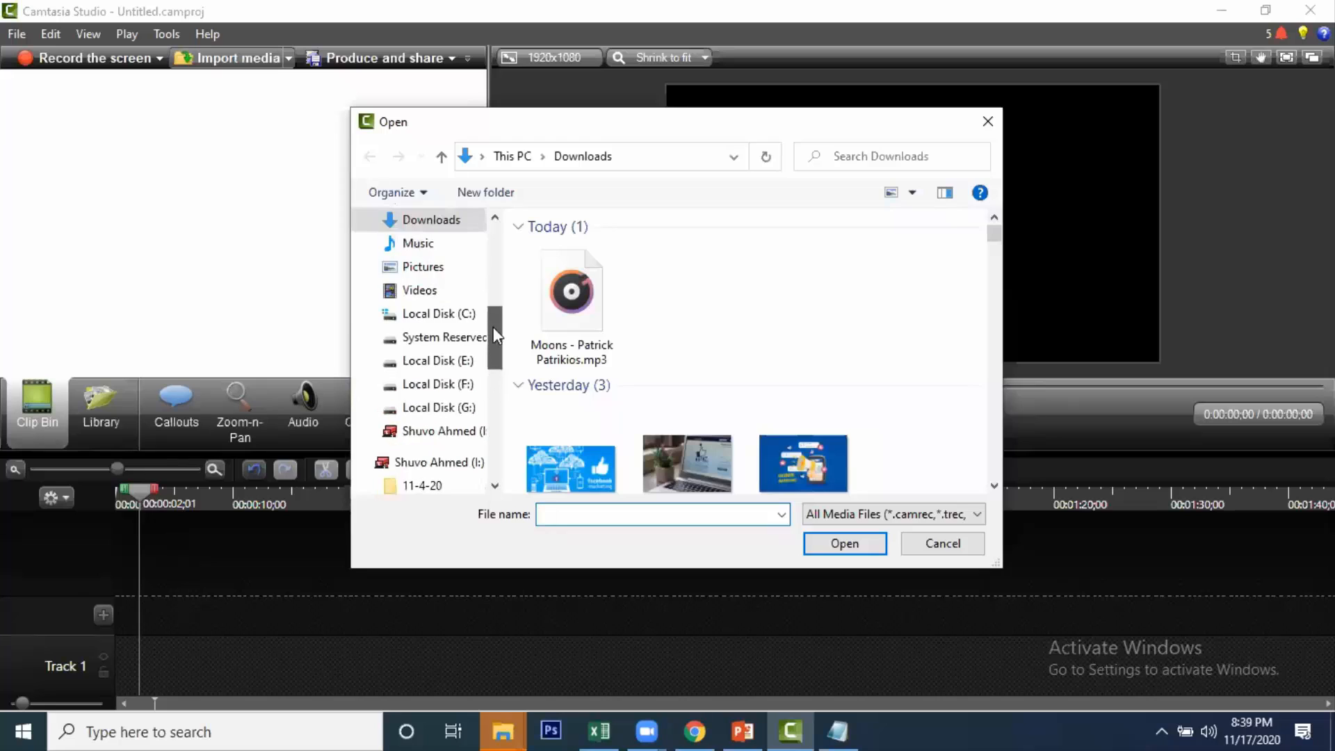
click(429, 267)
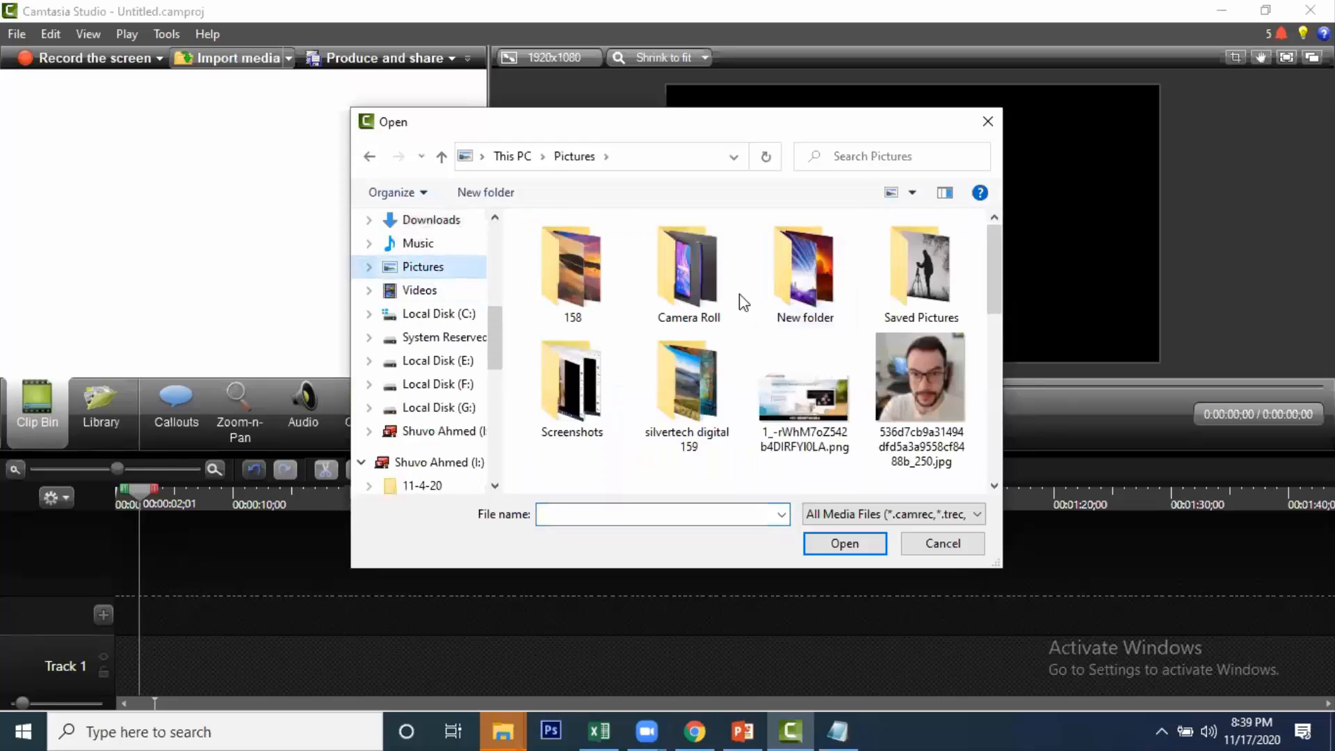
double_click(581, 289)
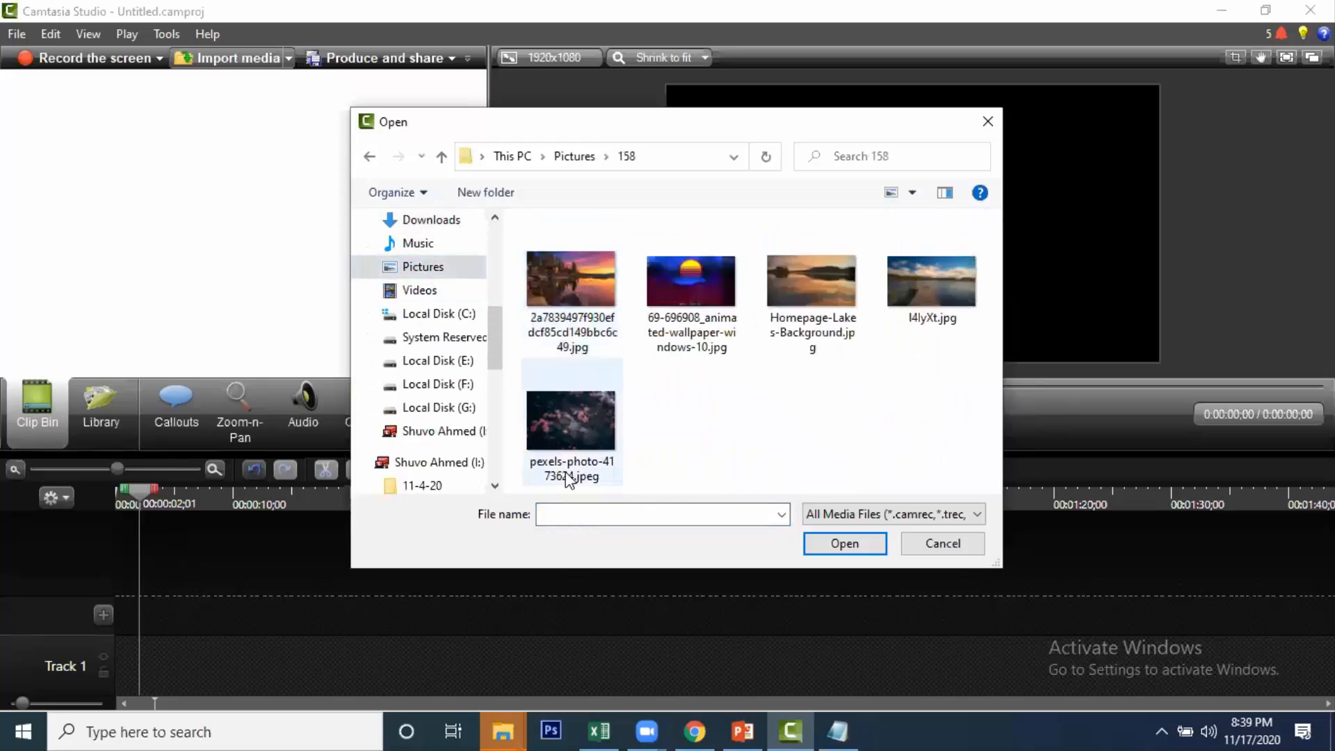
drag(550, 484, 952, 292)
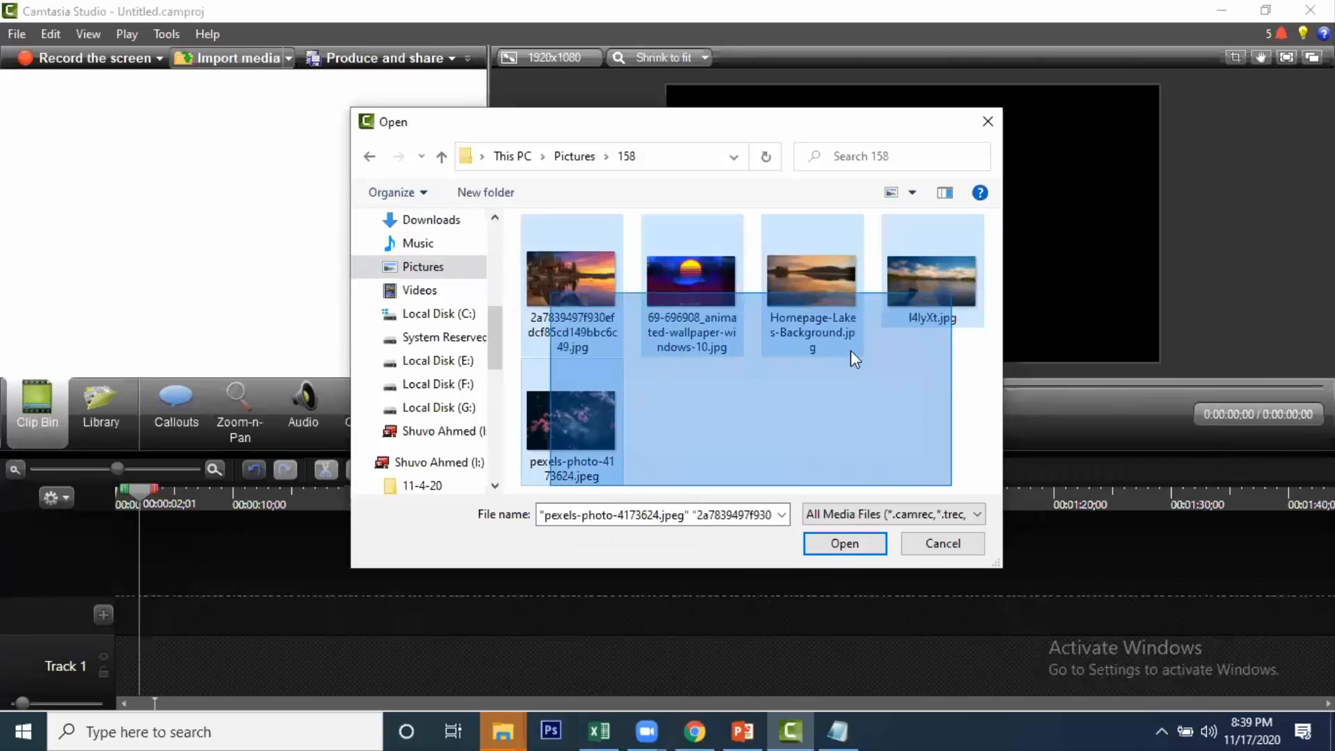
click(820, 536)
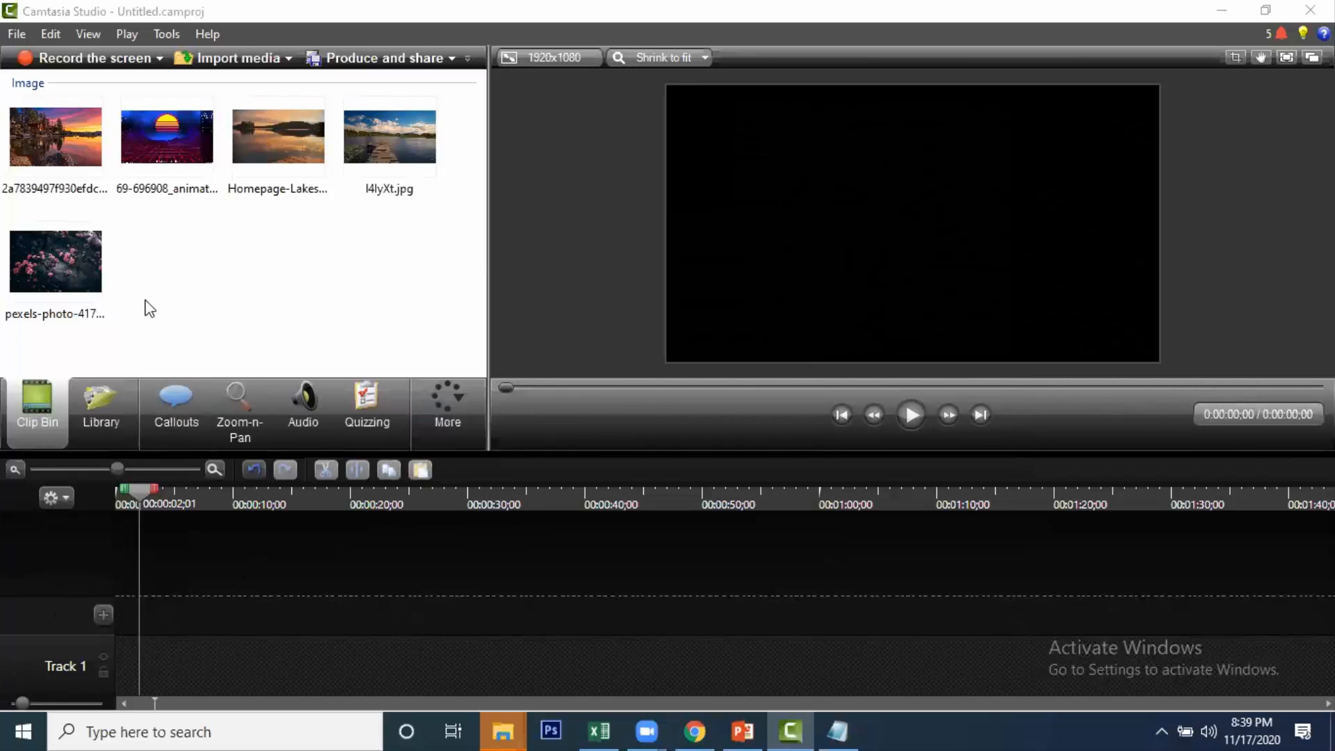
Step: Place all five imported images one after another at the start of Track 1
drag(36, 335, 350, 197)
drag(375, 143, 374, 139)
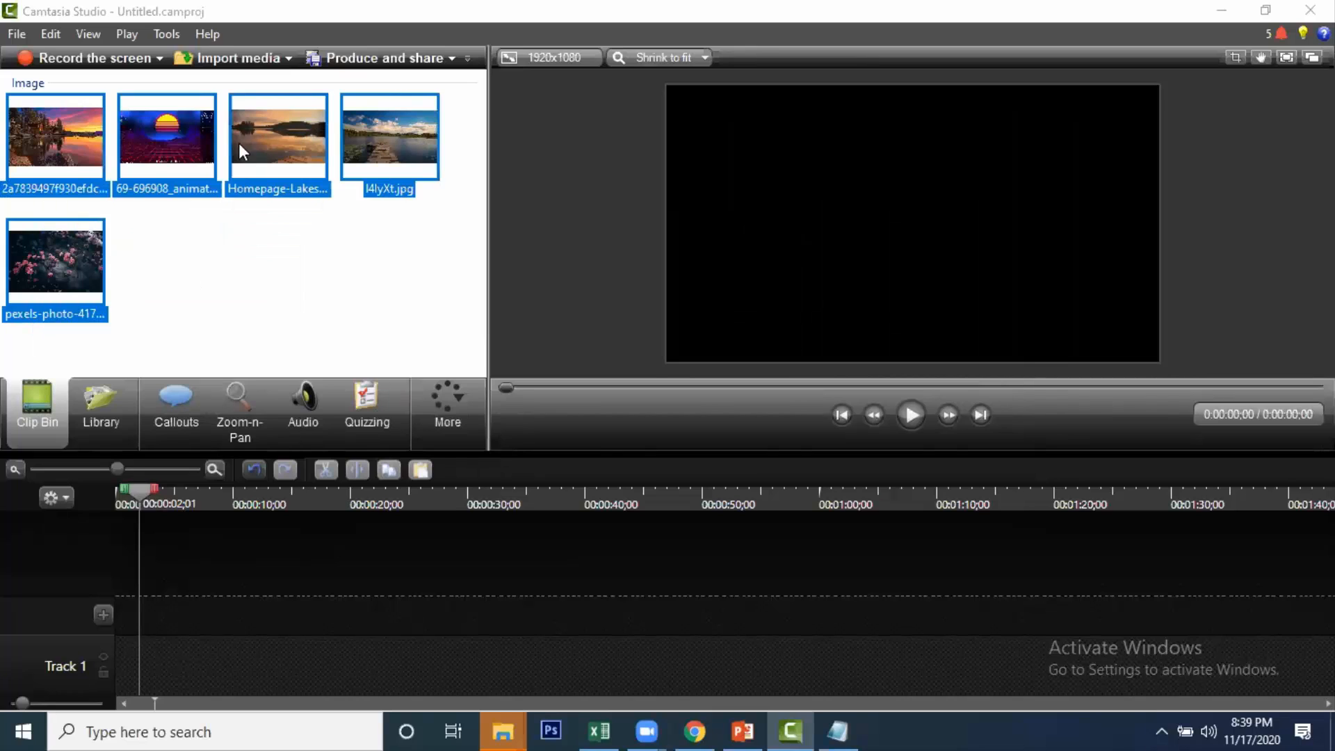
drag(281, 139, 165, 661)
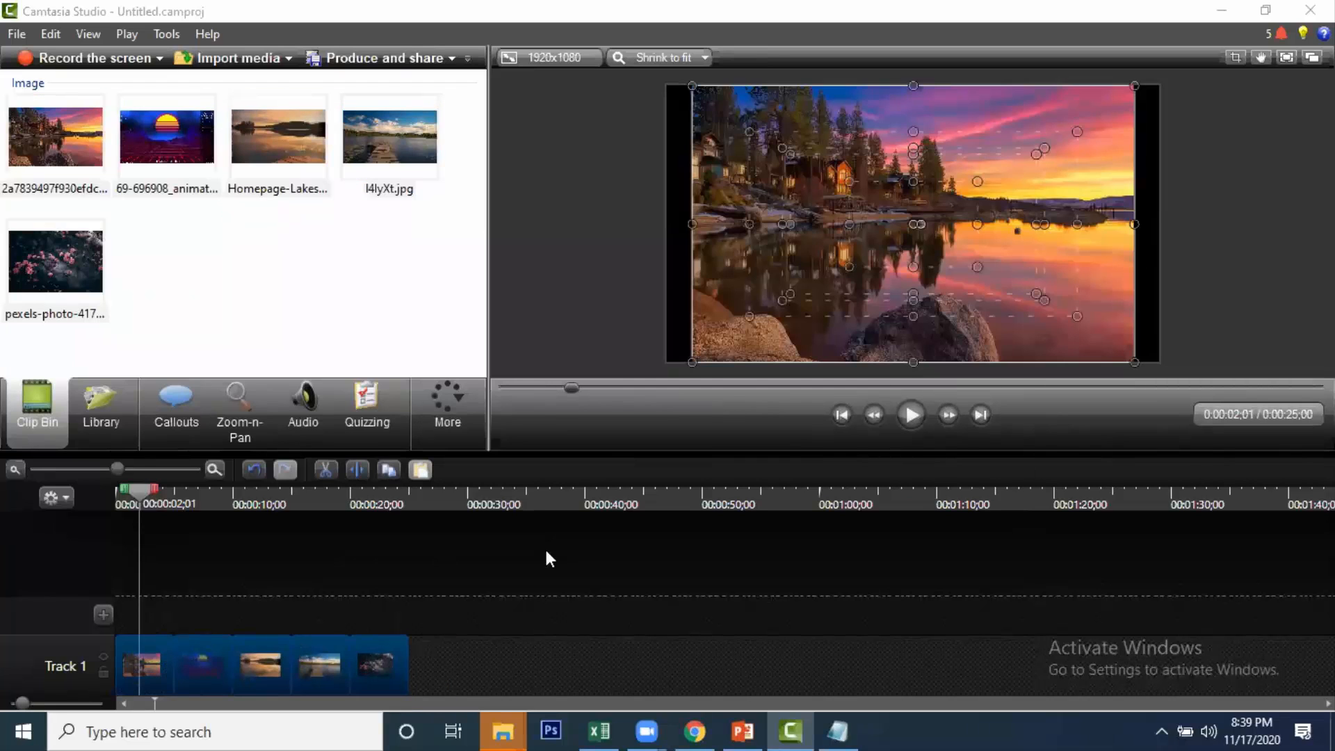
Step: Align the first image, the pink lake sunset, to the canvas's left edge and stretch its right side to fill the canvas width
click(691, 221)
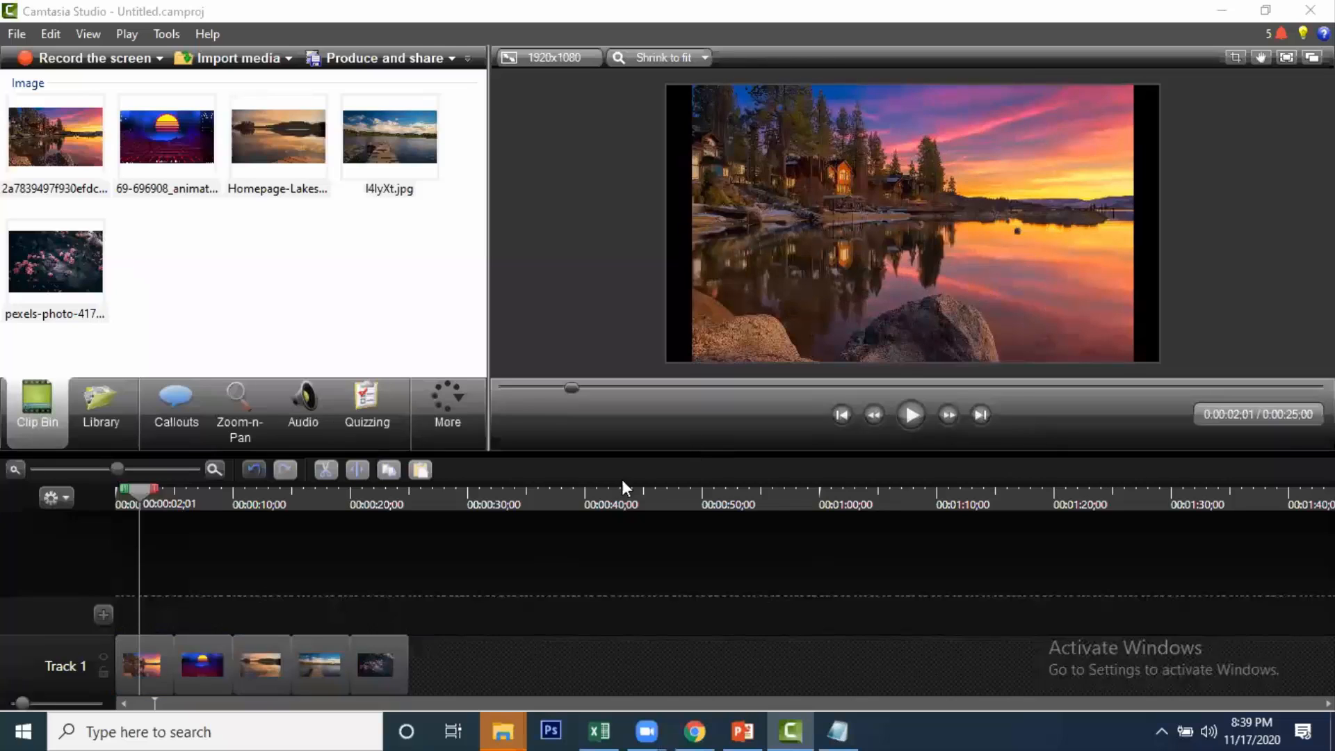
click(911, 256)
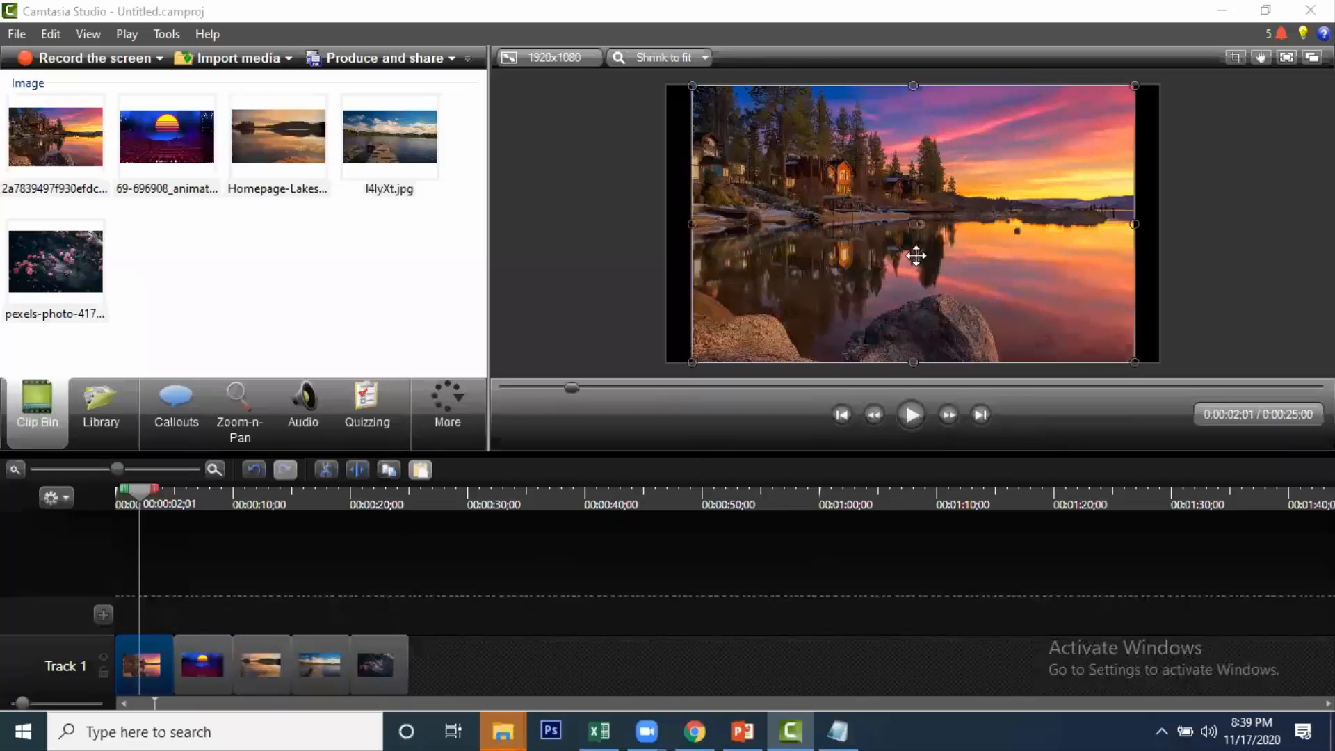
drag(887, 244, 862, 249)
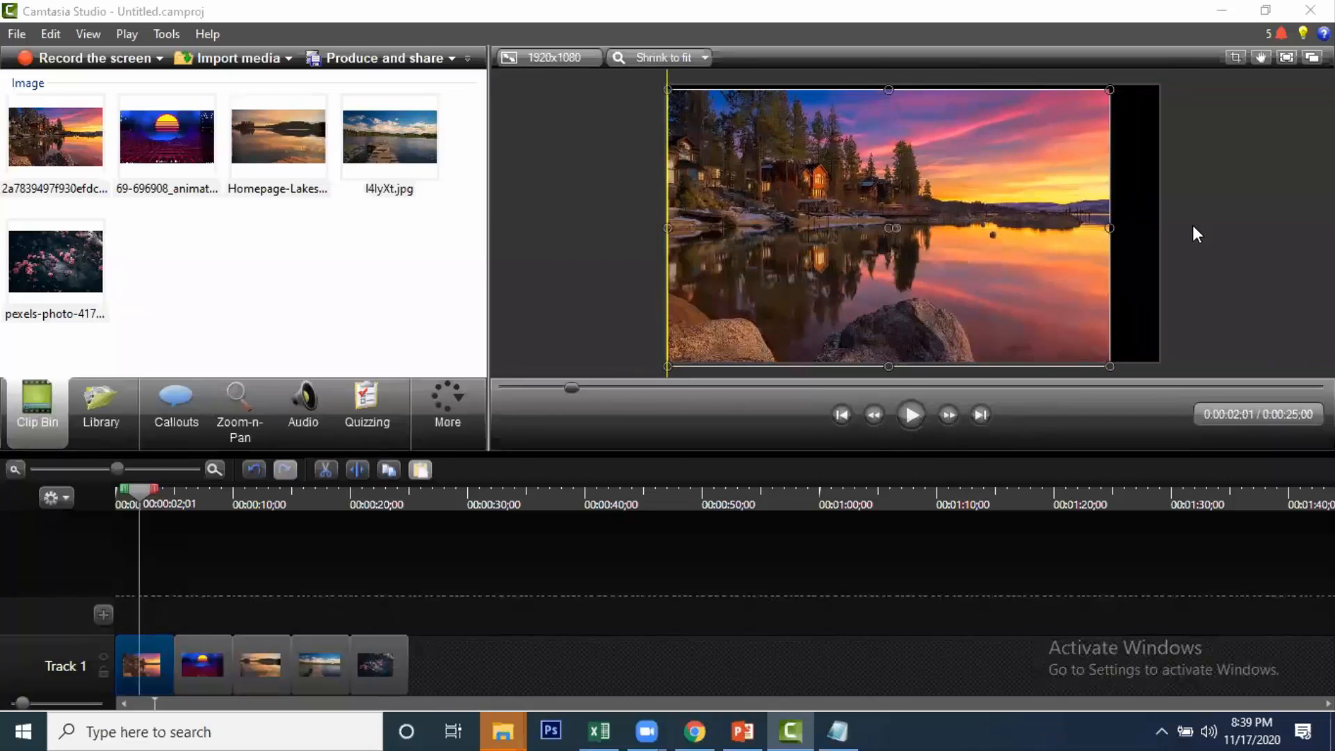
drag(1110, 220, 1158, 223)
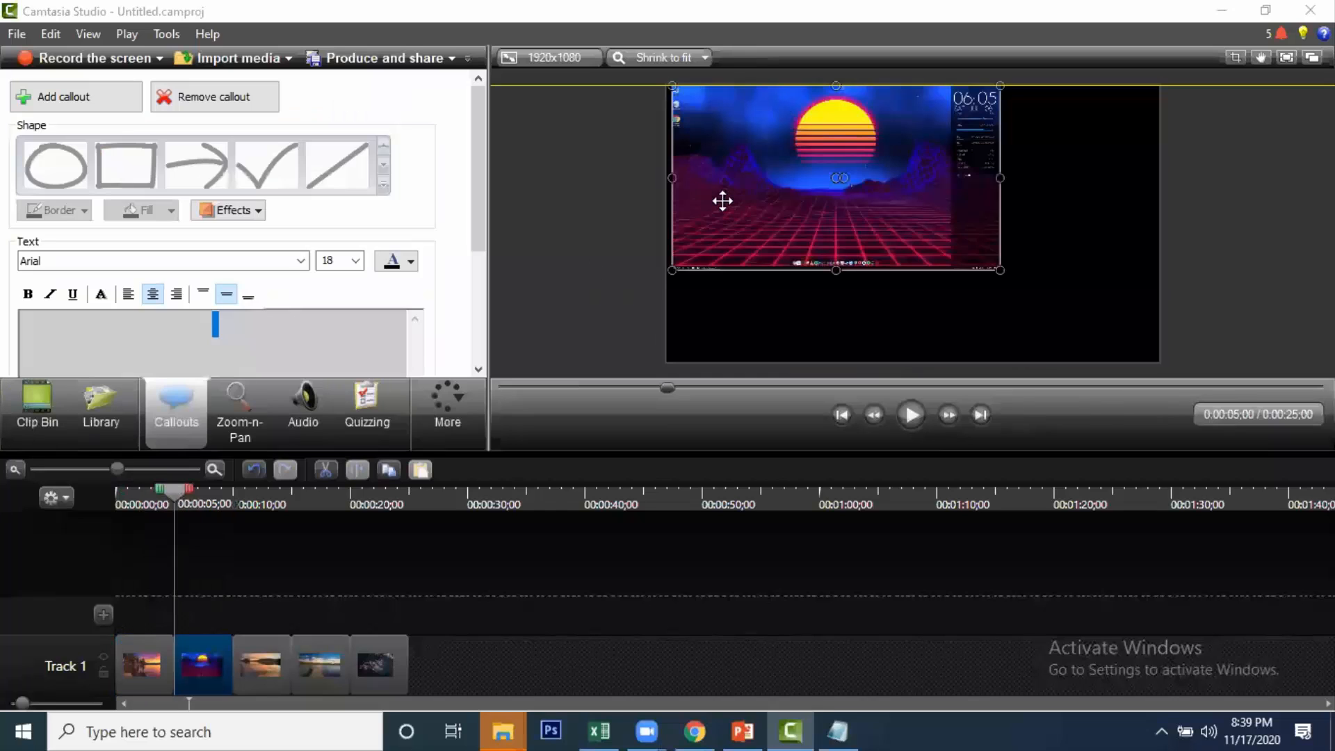
Step: Align the second image, the neon sun wallpaper, to the canvas's upper-left corner and enlarge it to fill the whole canvas
drag(723, 201, 716, 201)
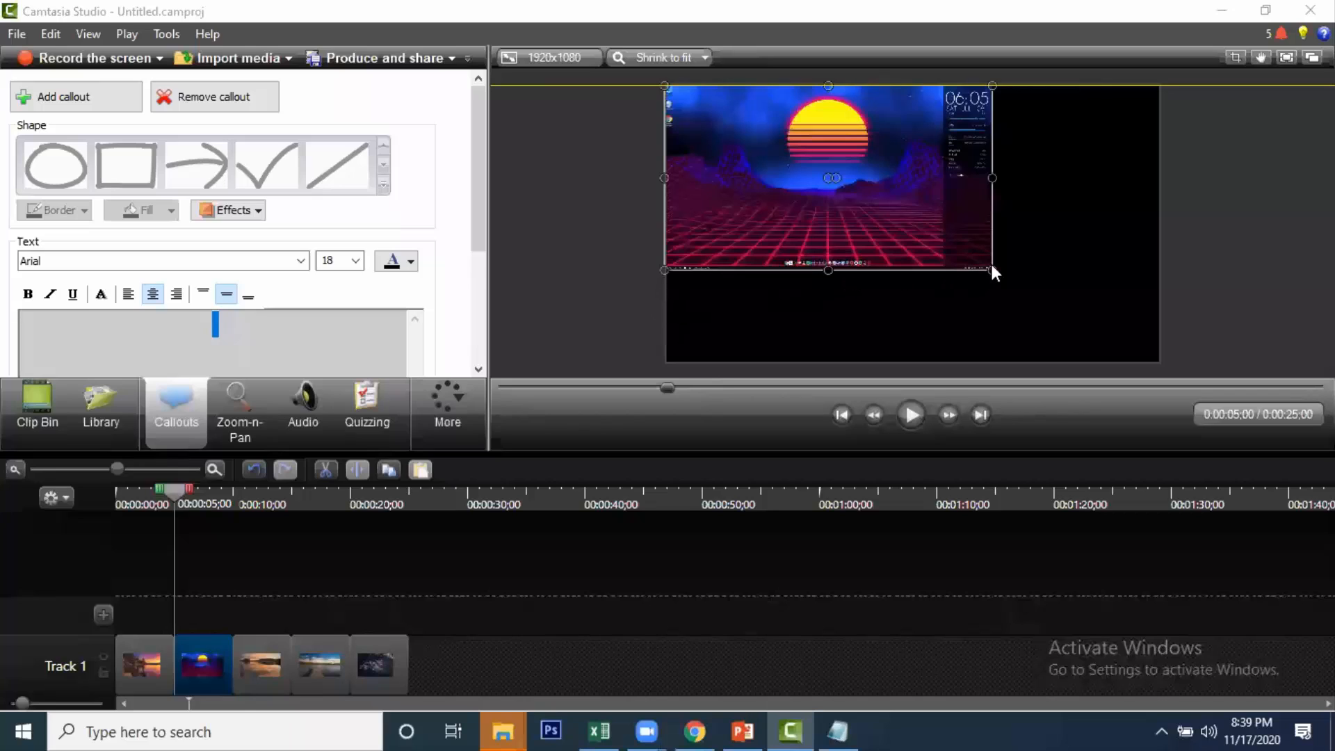
drag(991, 270, 1099, 356)
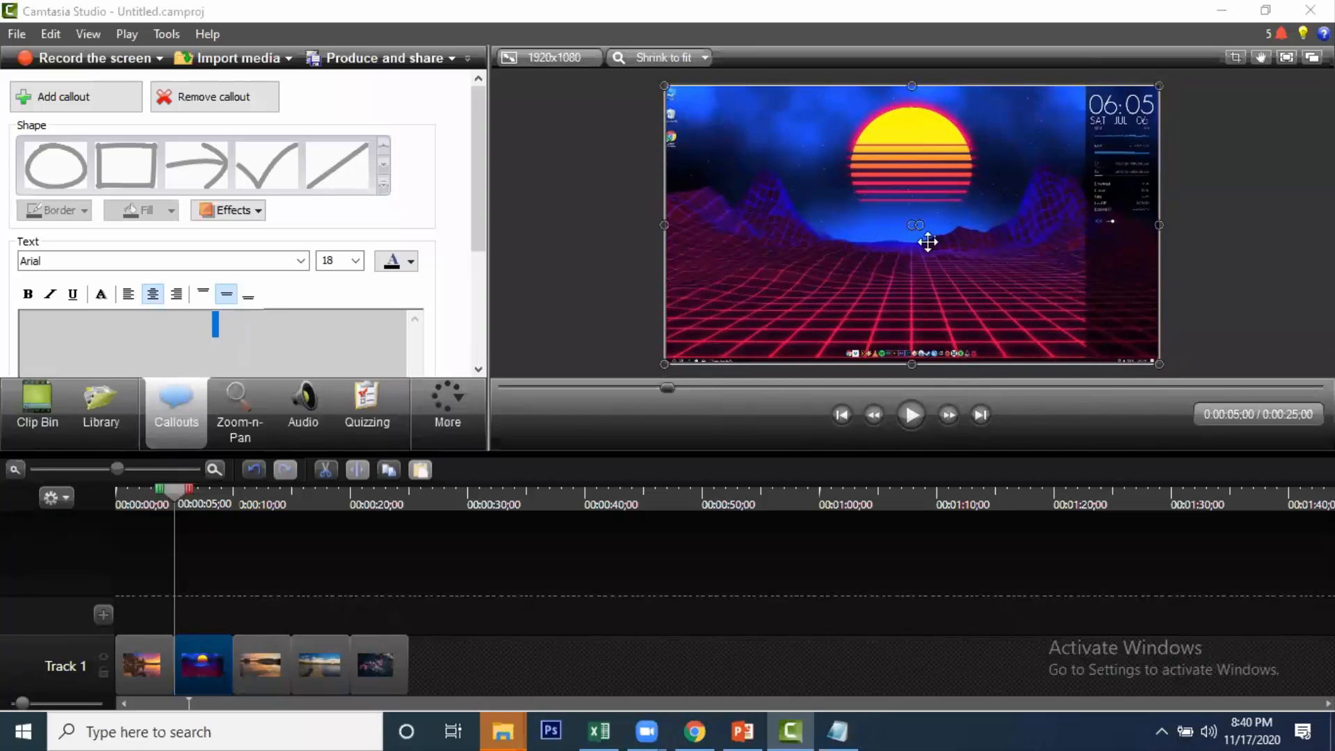
click(623, 574)
click(754, 250)
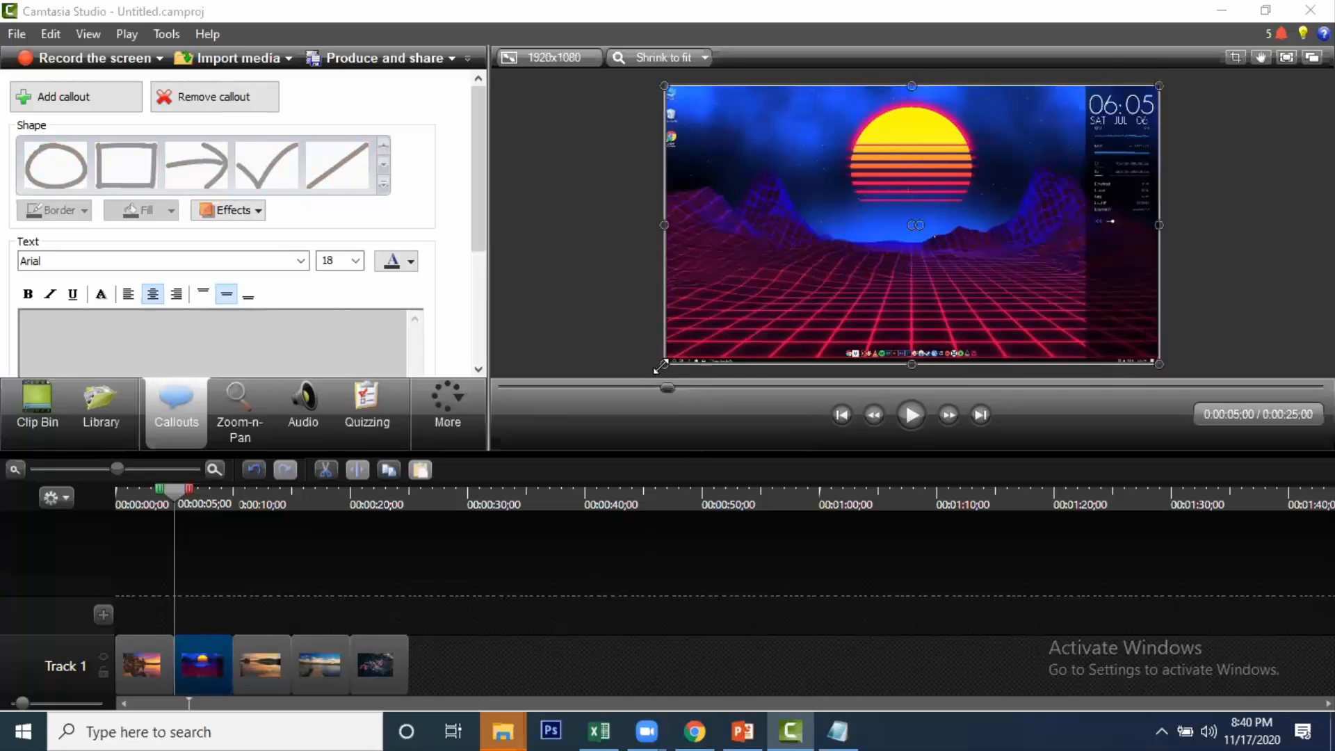
mouse_move(662, 364)
mouse_down()
mouse_move(682, 360)
mouse_move(661, 372)
mouse_move(667, 362)
mouse_up()
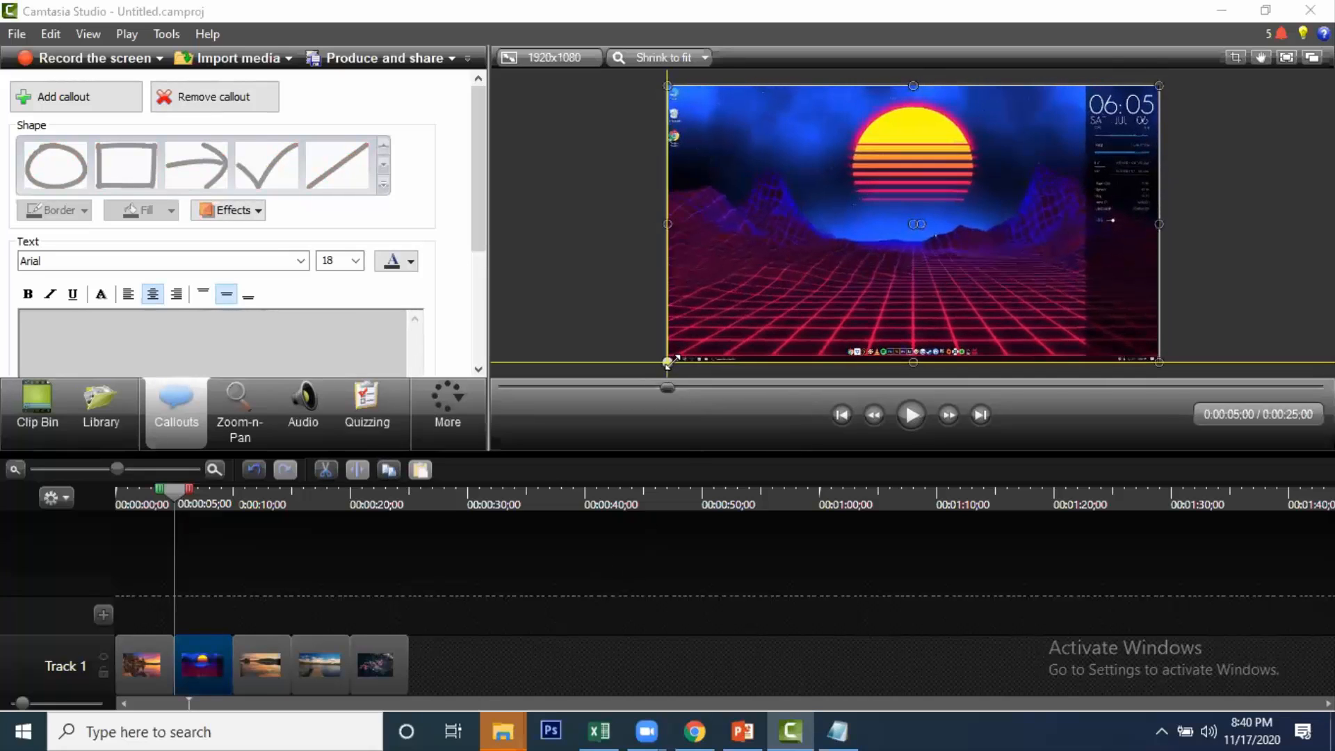
Step: Move the third image, the calm lake with the wooden dock, to the canvas's upper-left corner
click(270, 666)
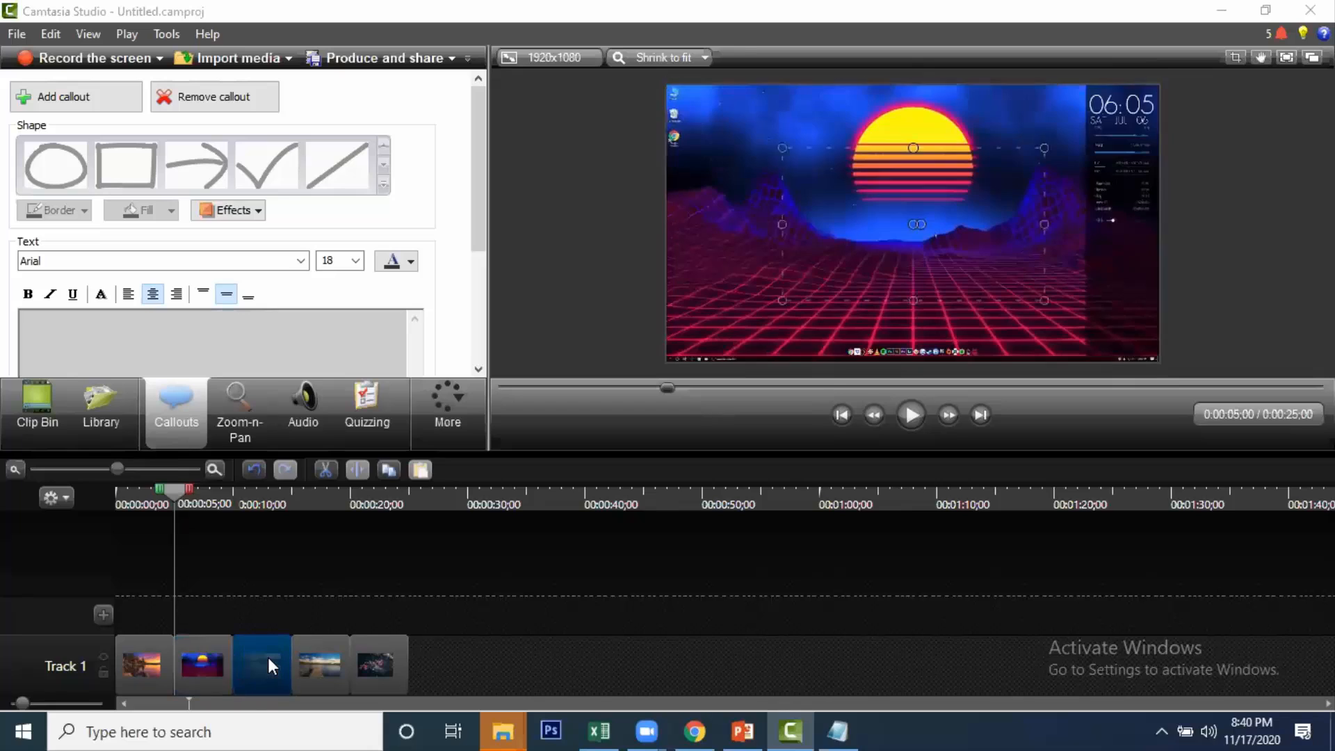
drag(835, 219, 718, 156)
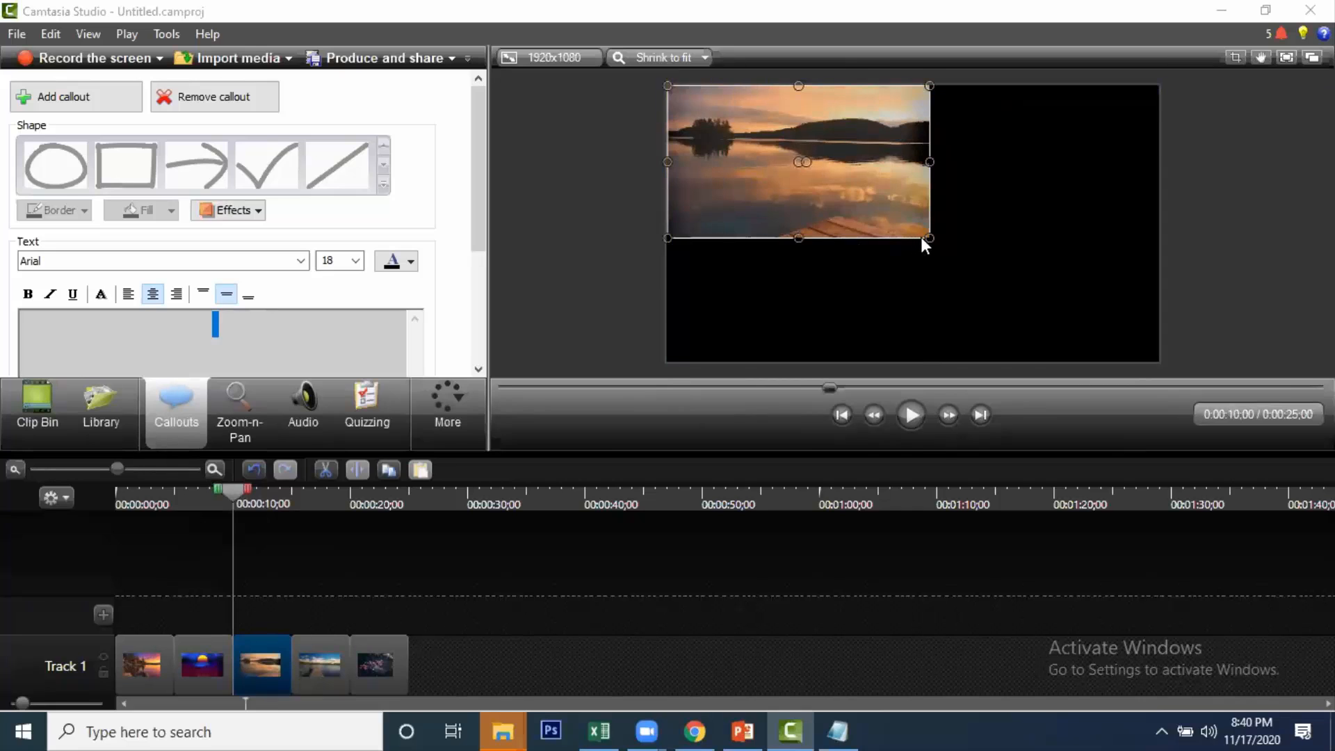
click(426, 642)
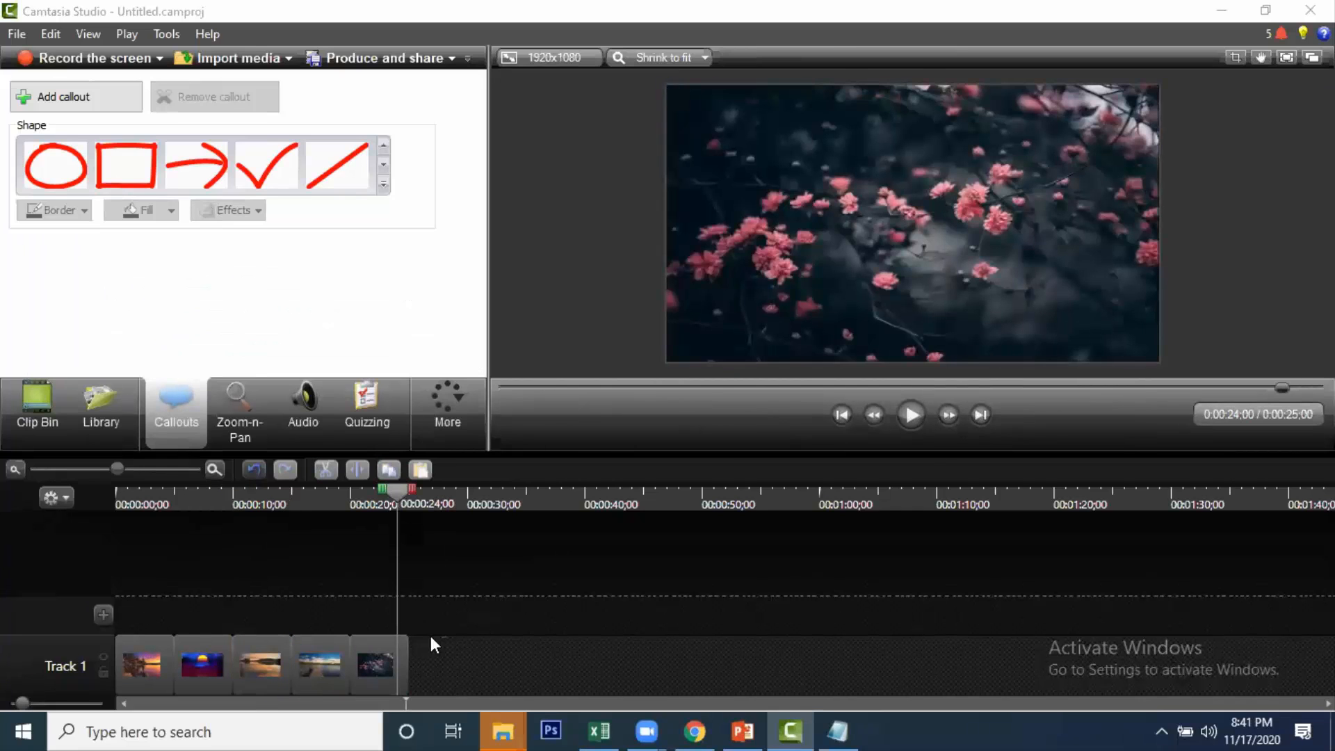
Step: Move the timeline playhead to 0:00:02;00 over the first image
click(67, 653)
click(123, 622)
click(137, 498)
drag(112, 518, 139, 534)
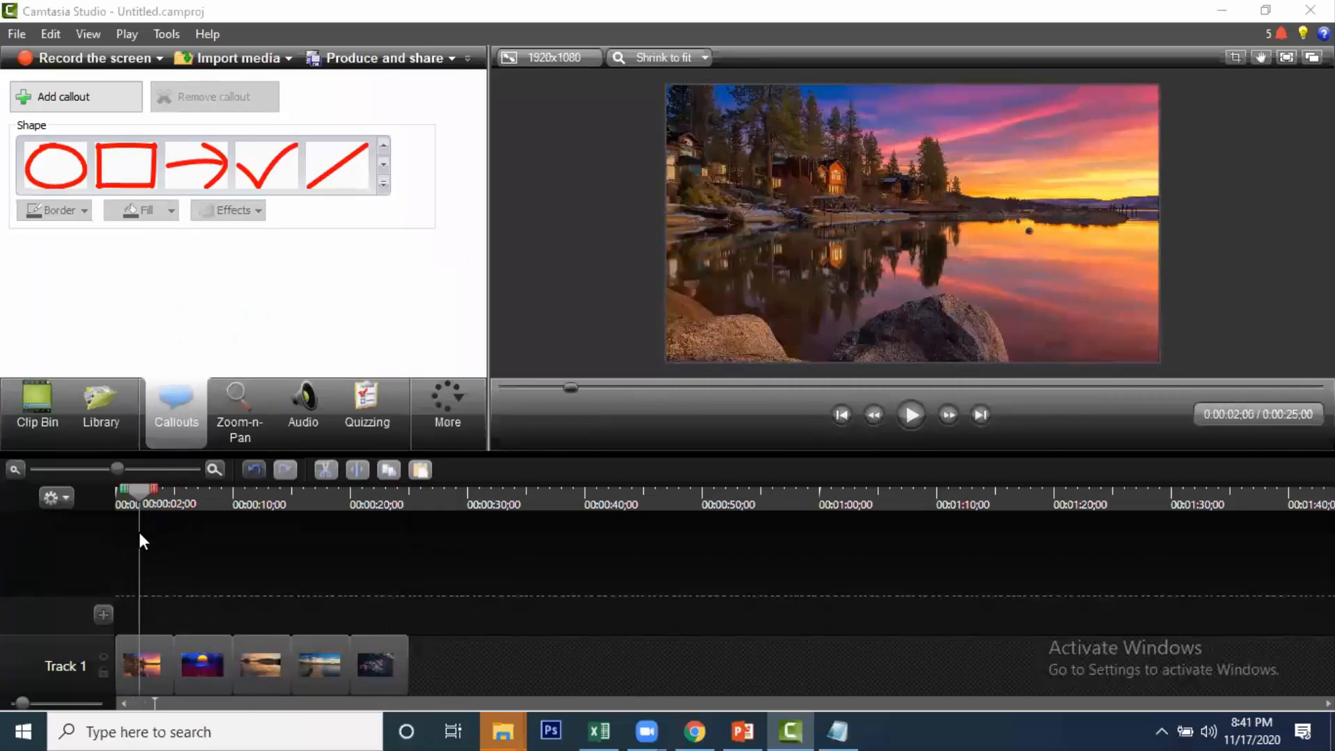
Step: Add a Zoom-n-Pan animation to the first image by shrinking its zoom frame from the lower-left and upper-right corners
click(241, 403)
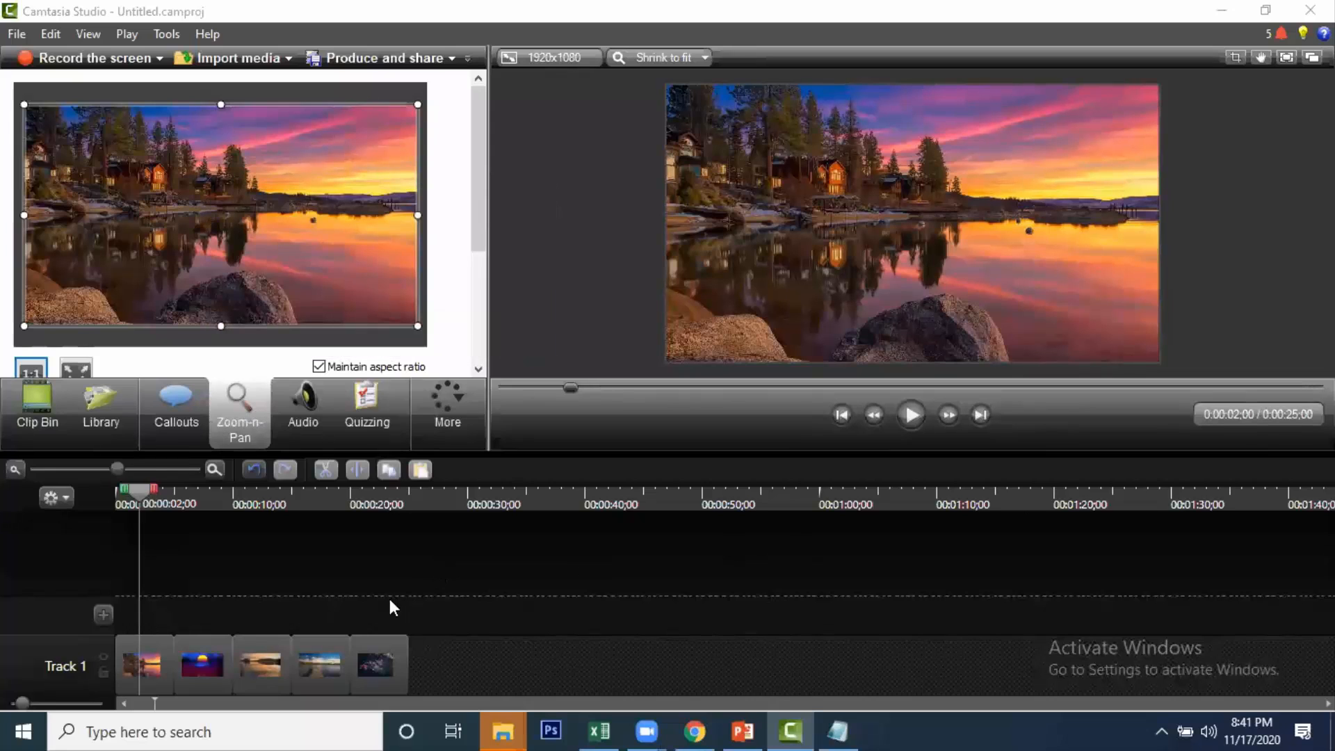
click(147, 659)
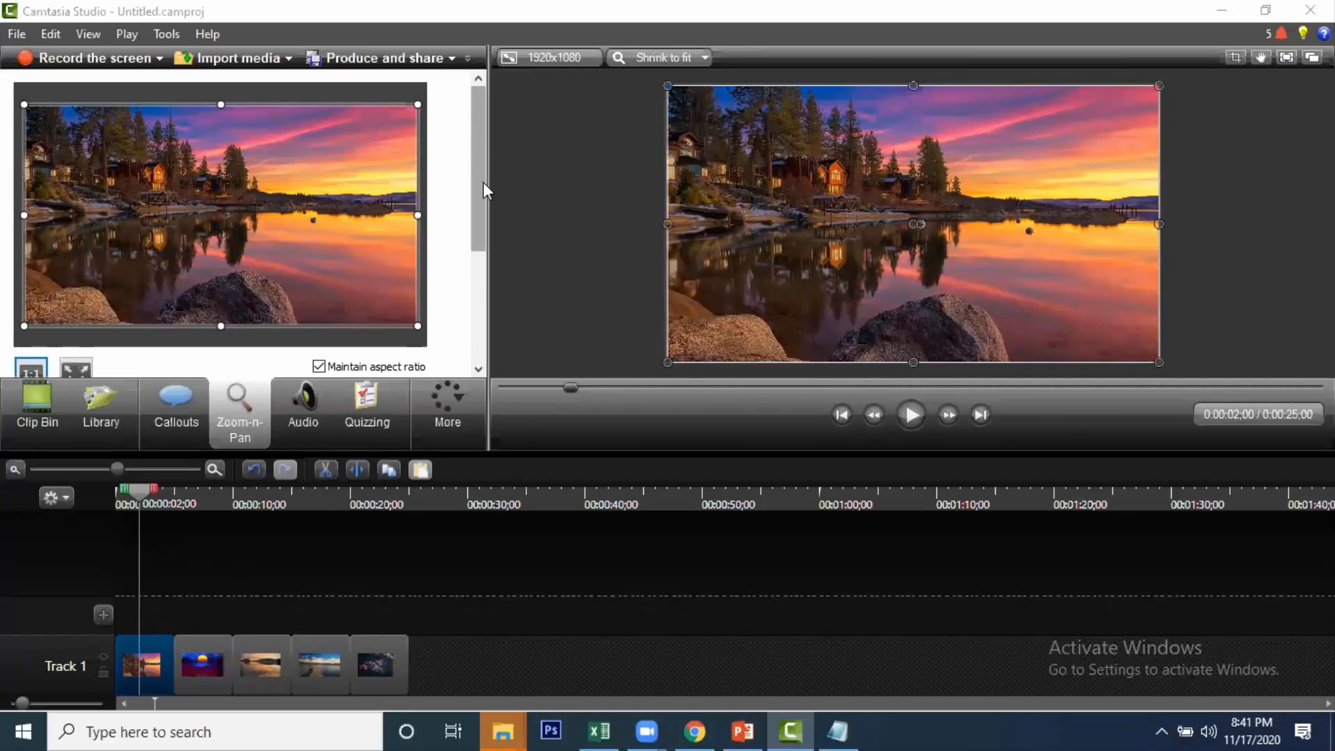
scroll(482, 183, down, 2)
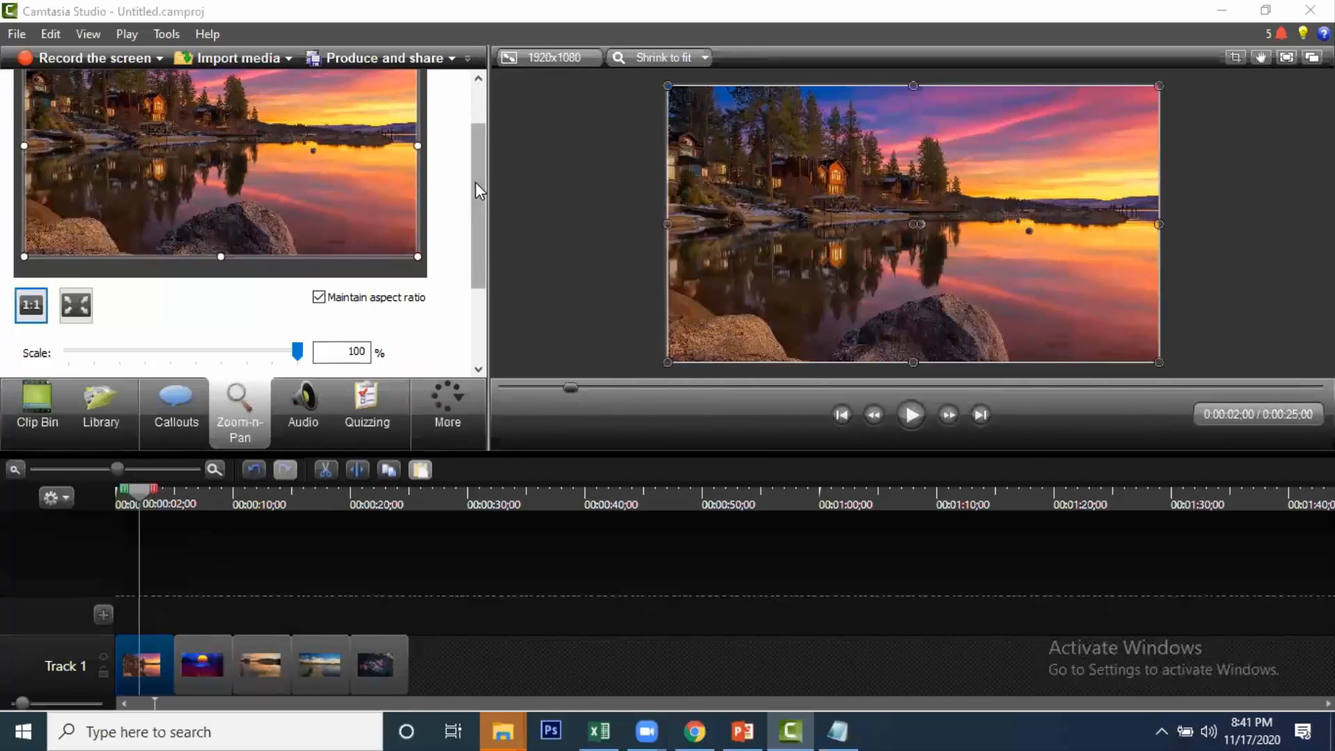
scroll(475, 181, up, 2)
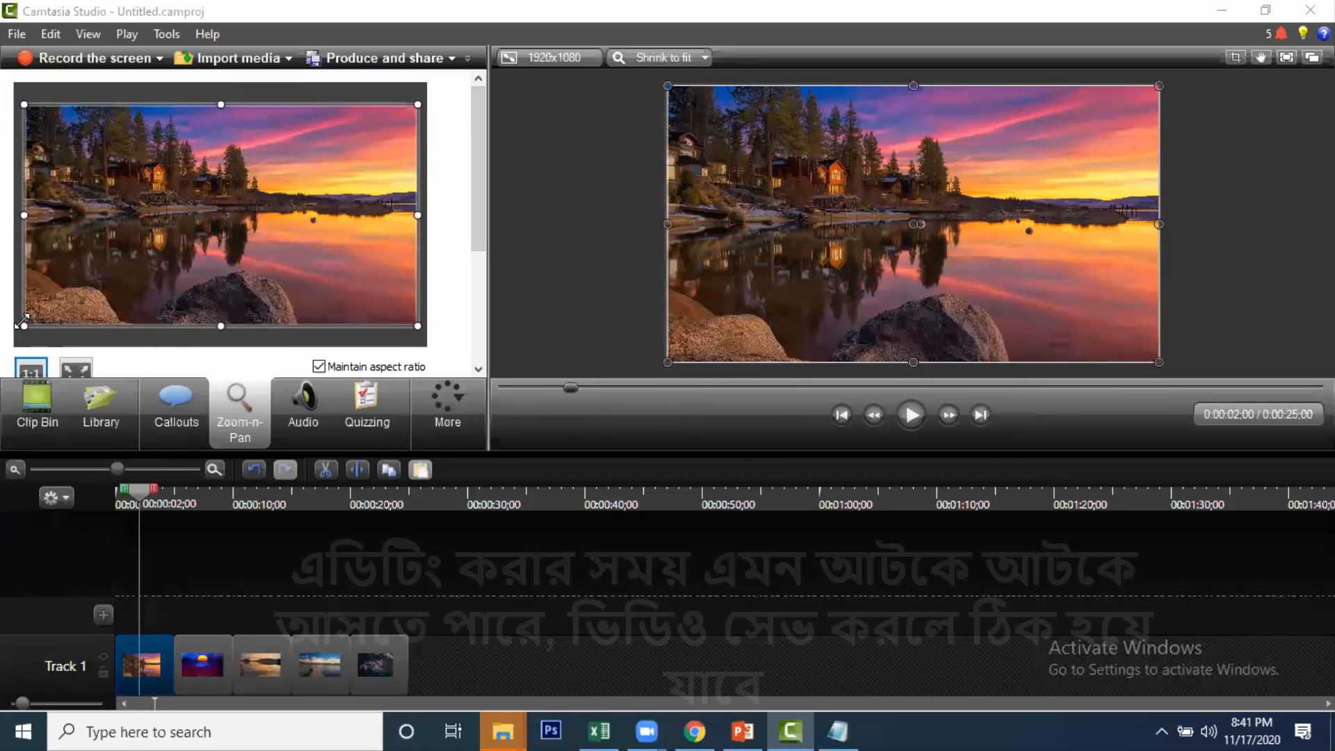
drag(24, 325, 60, 304)
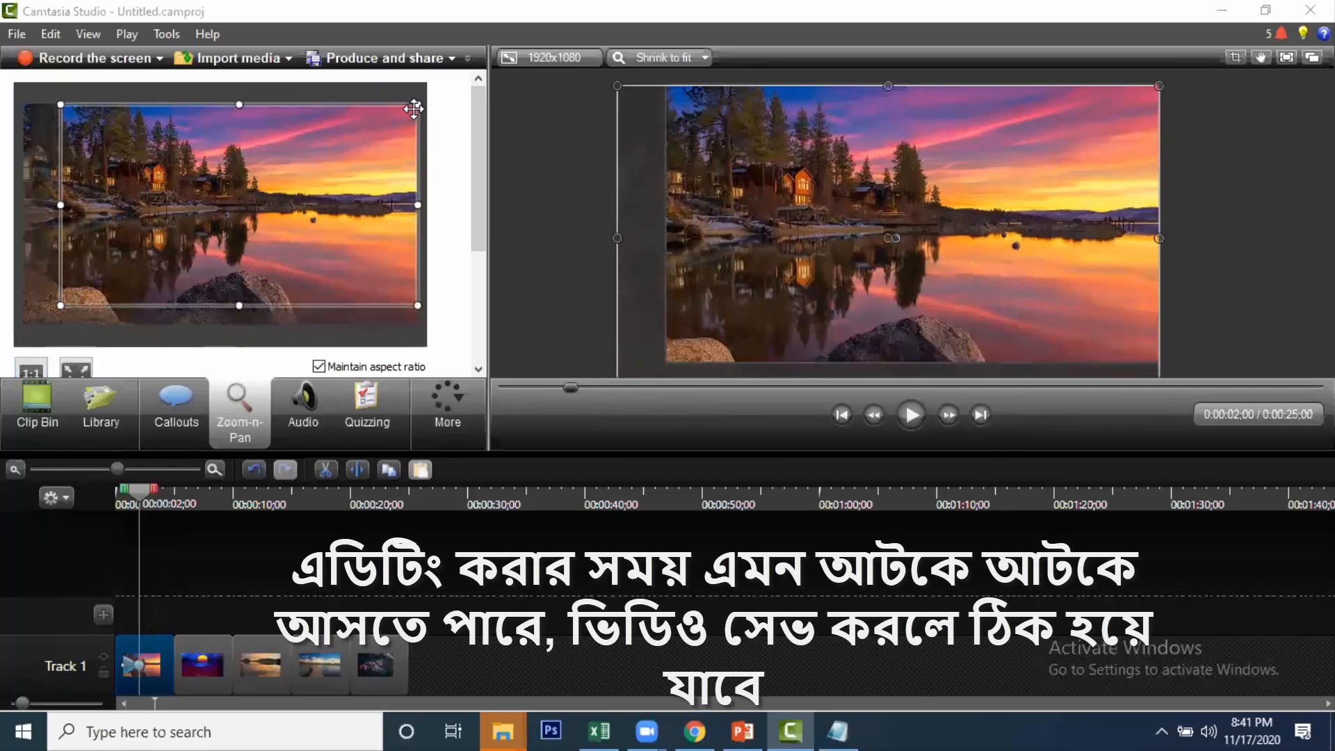
drag(417, 104, 387, 122)
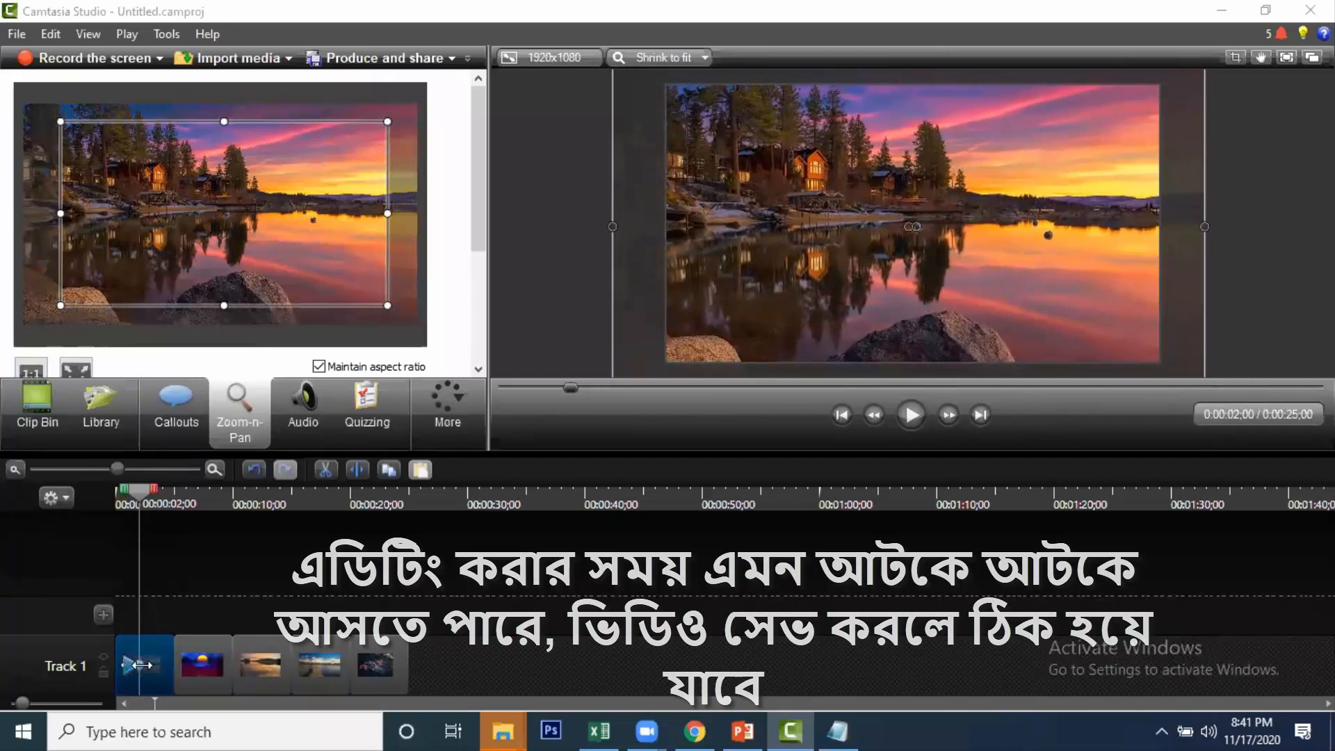
Step: Extend the first image's zoom animation to the end of its clip and play it back from the timeline start
click(141, 664)
drag(139, 661, 170, 664)
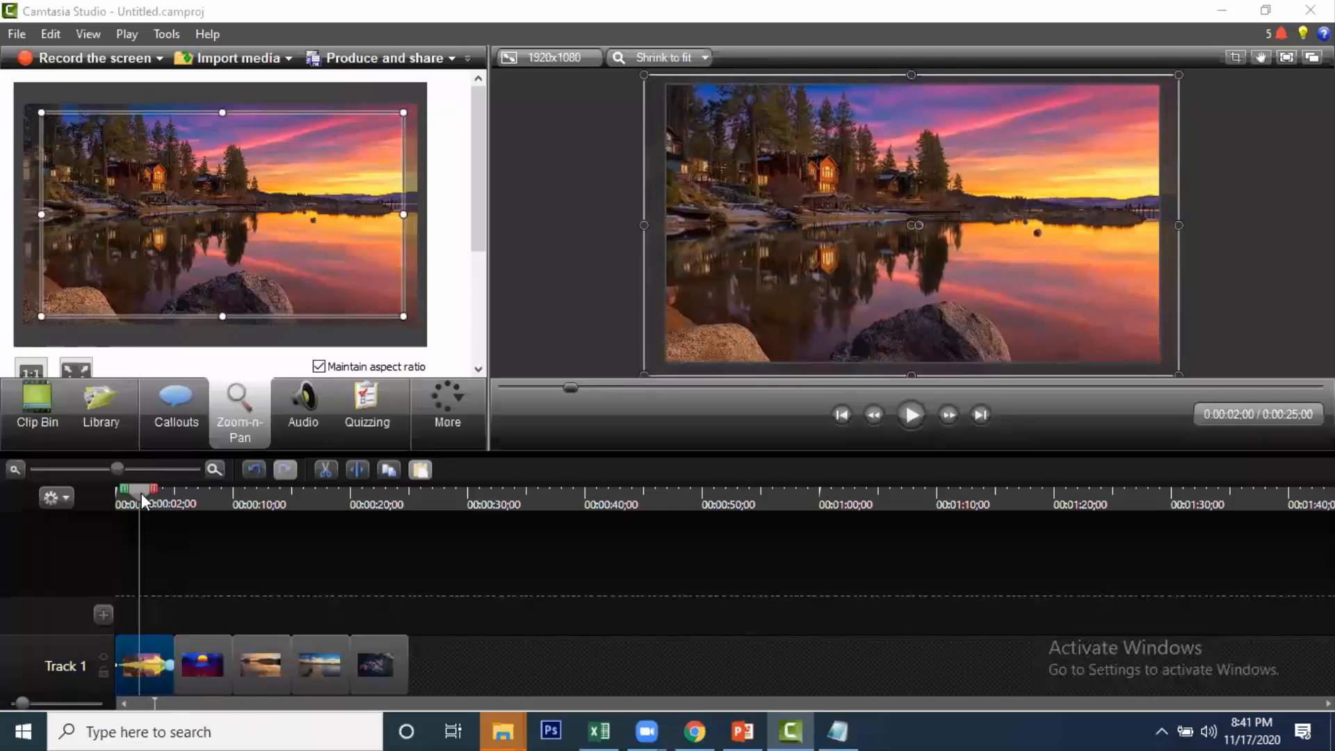
drag(140, 494, 76, 515)
click(917, 424)
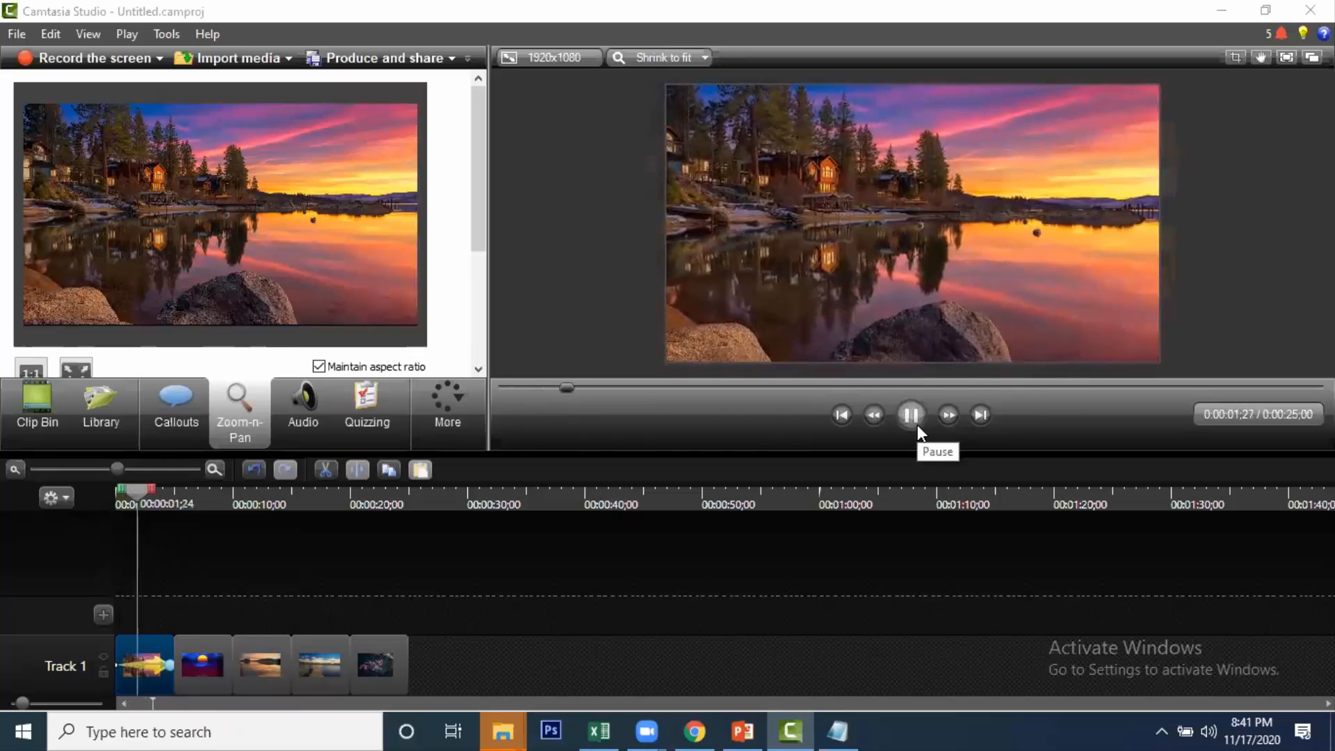
Step: Open the Zoom-n-Pan settings for the second image, the neon sun wallpaper
click(205, 657)
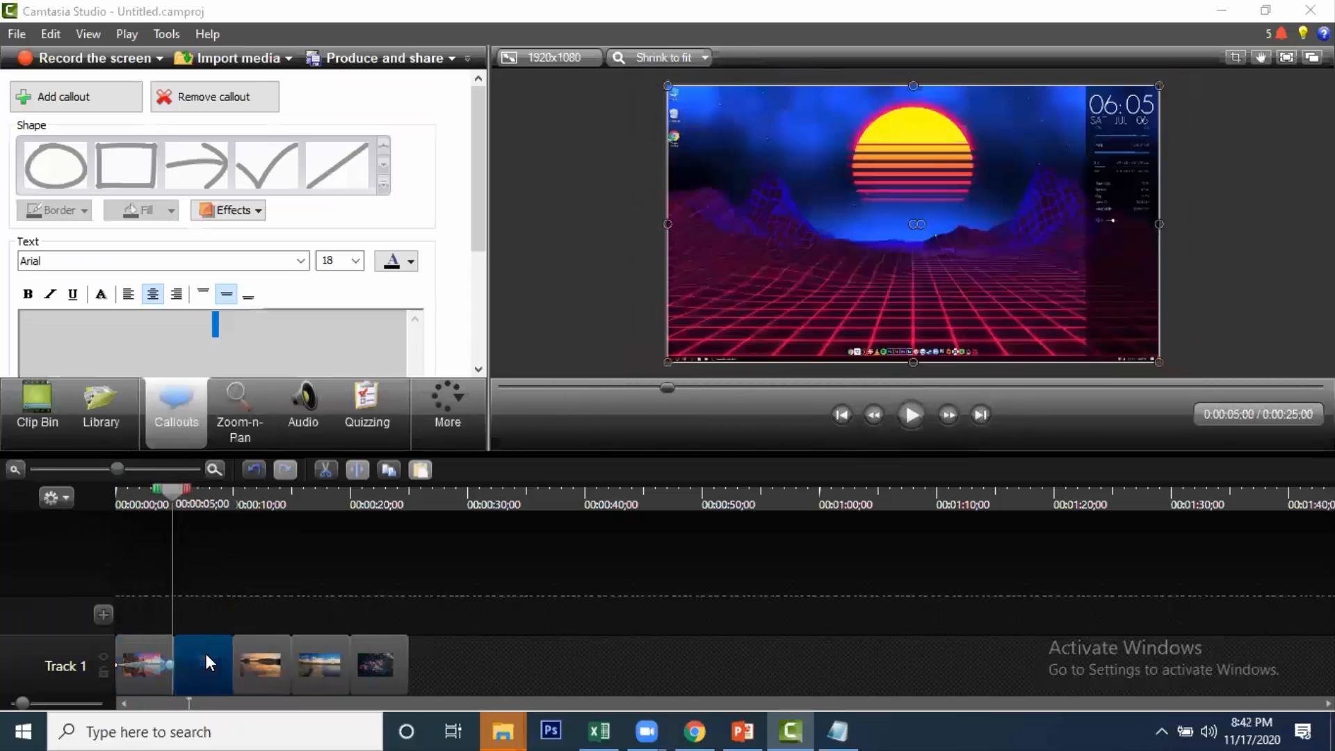
click(247, 417)
mouse_move(486, 198)
mouse_down()
mouse_move(485, 214)
mouse_move(494, 198)
mouse_up()
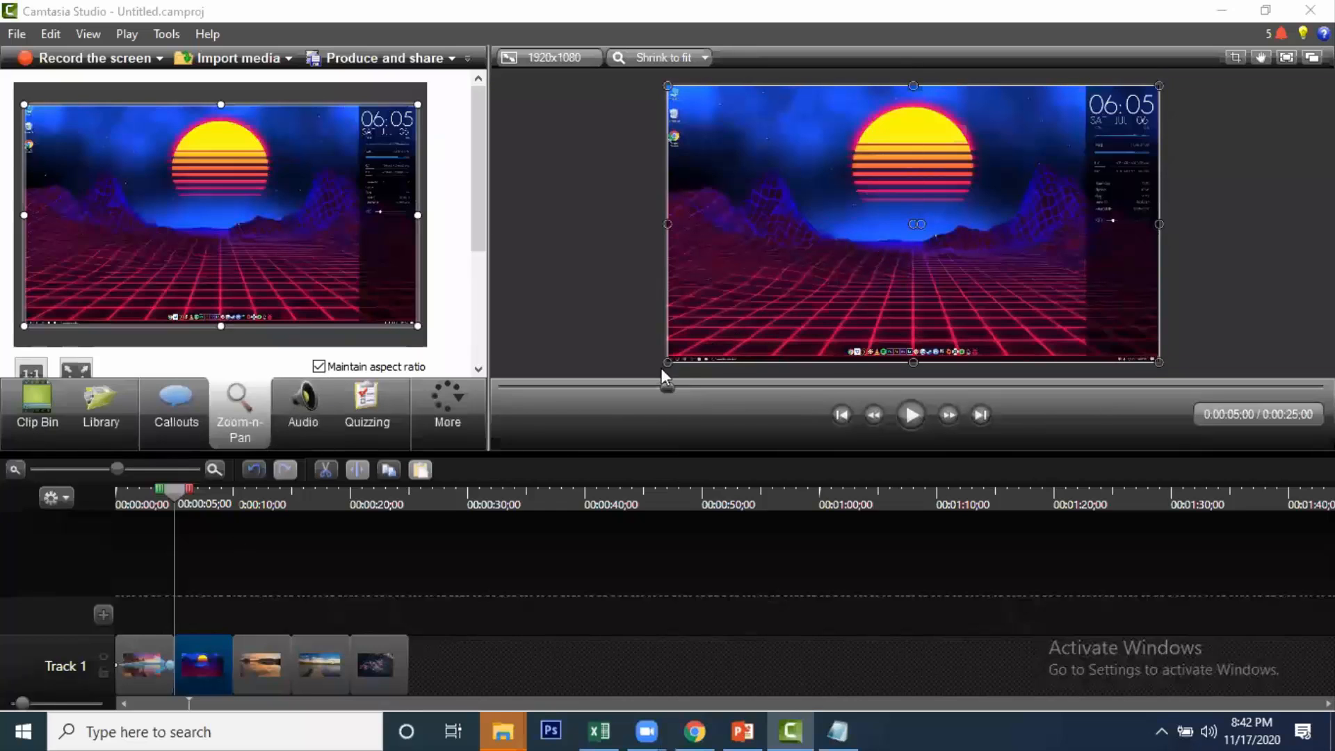
Step: Try enlarging the second image past the canvas edges and restore its zoom frame to the full image
drag(668, 362, 588, 408)
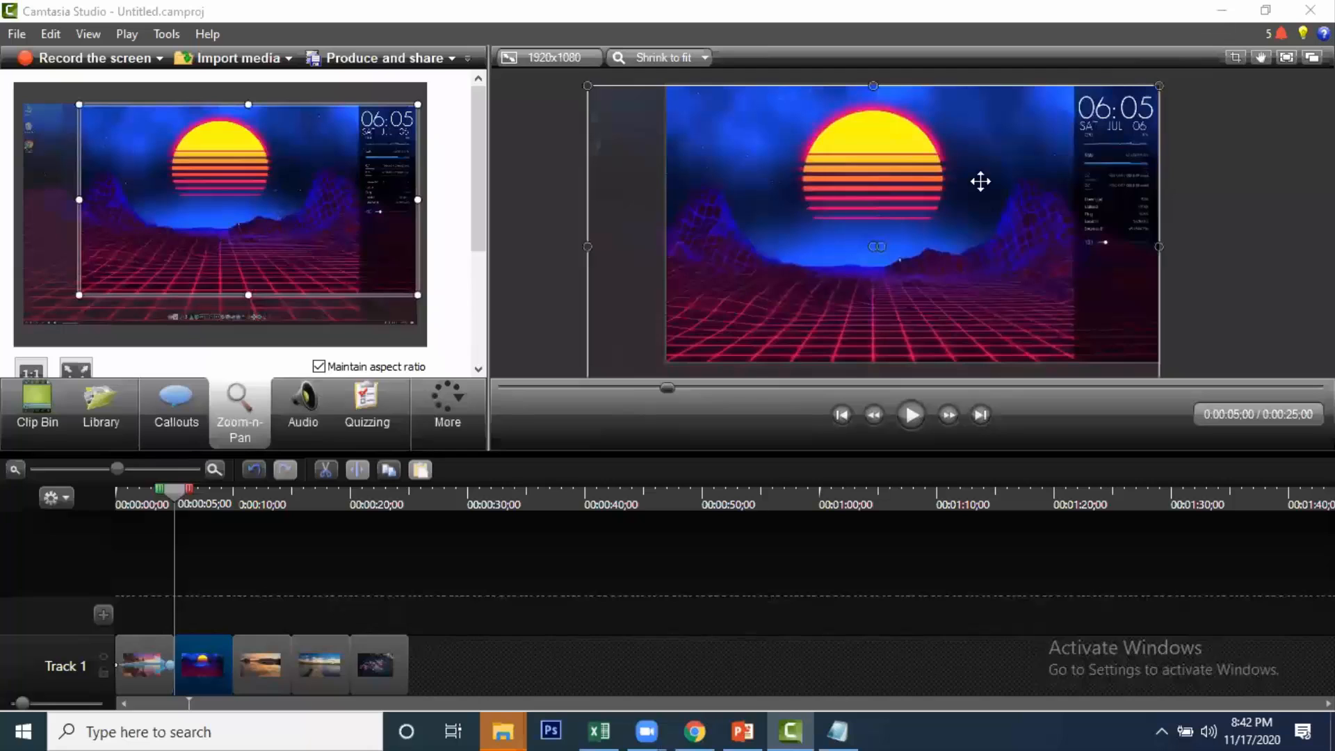
right_click(939, 203)
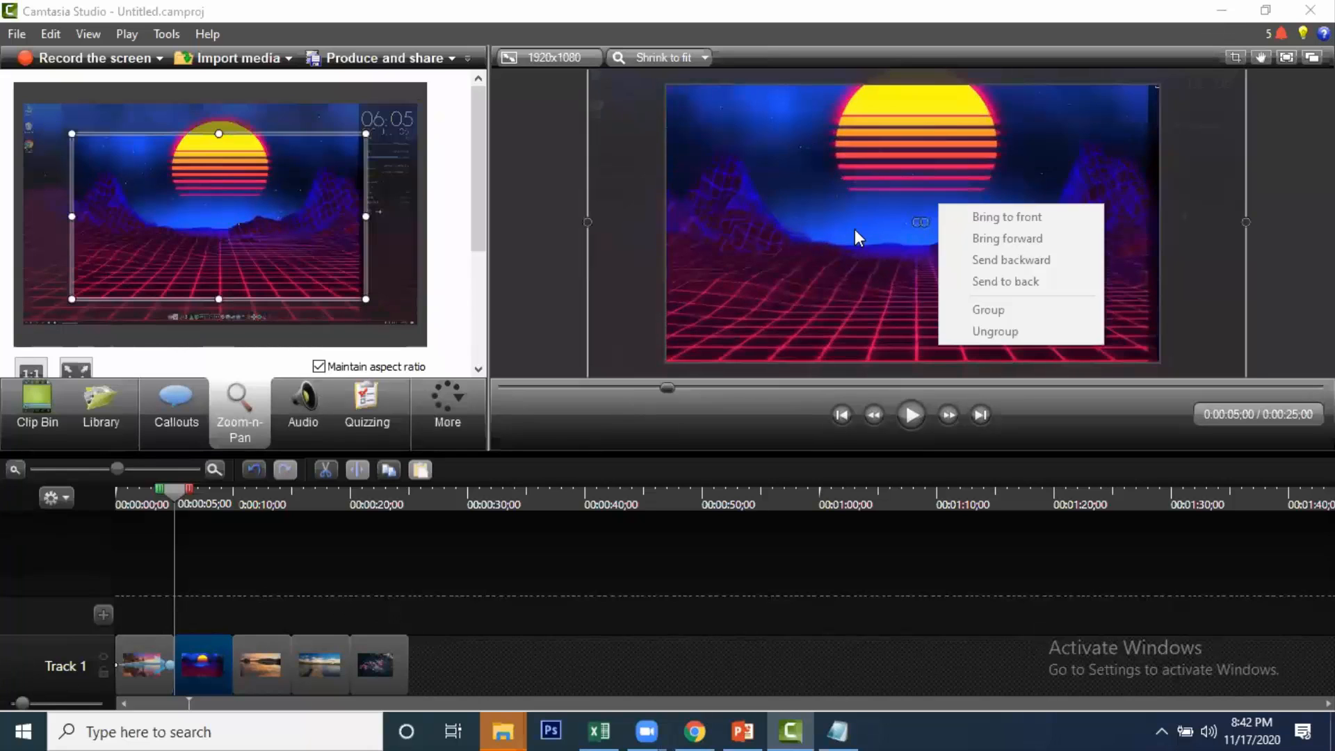
click(210, 635)
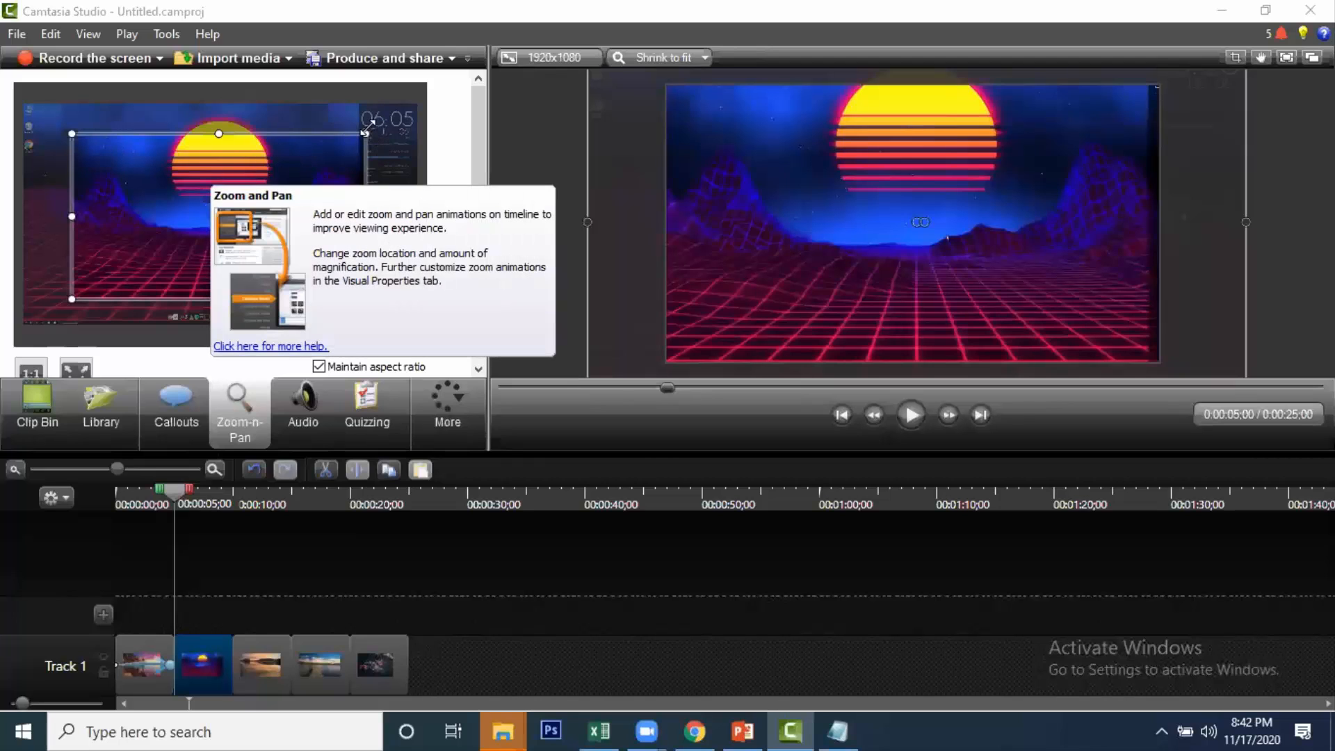
drag(366, 133, 418, 104)
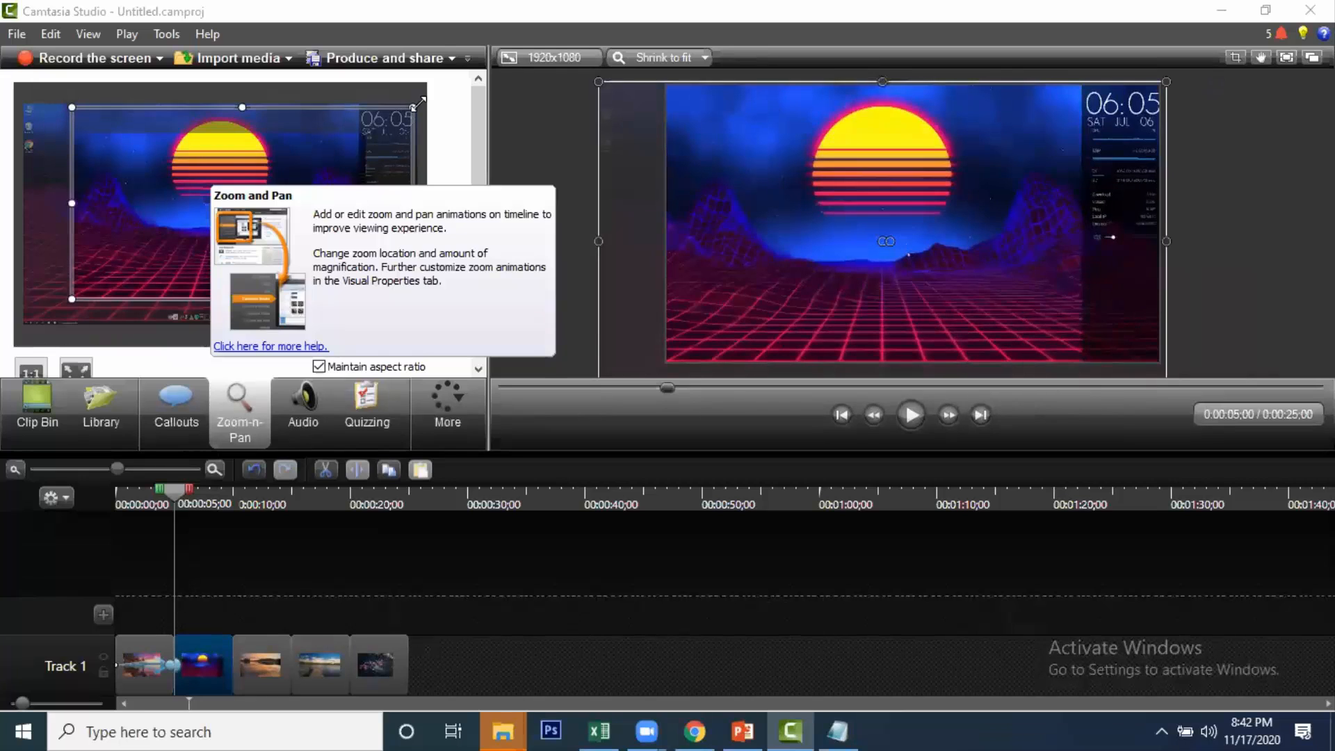
drag(72, 300, 25, 325)
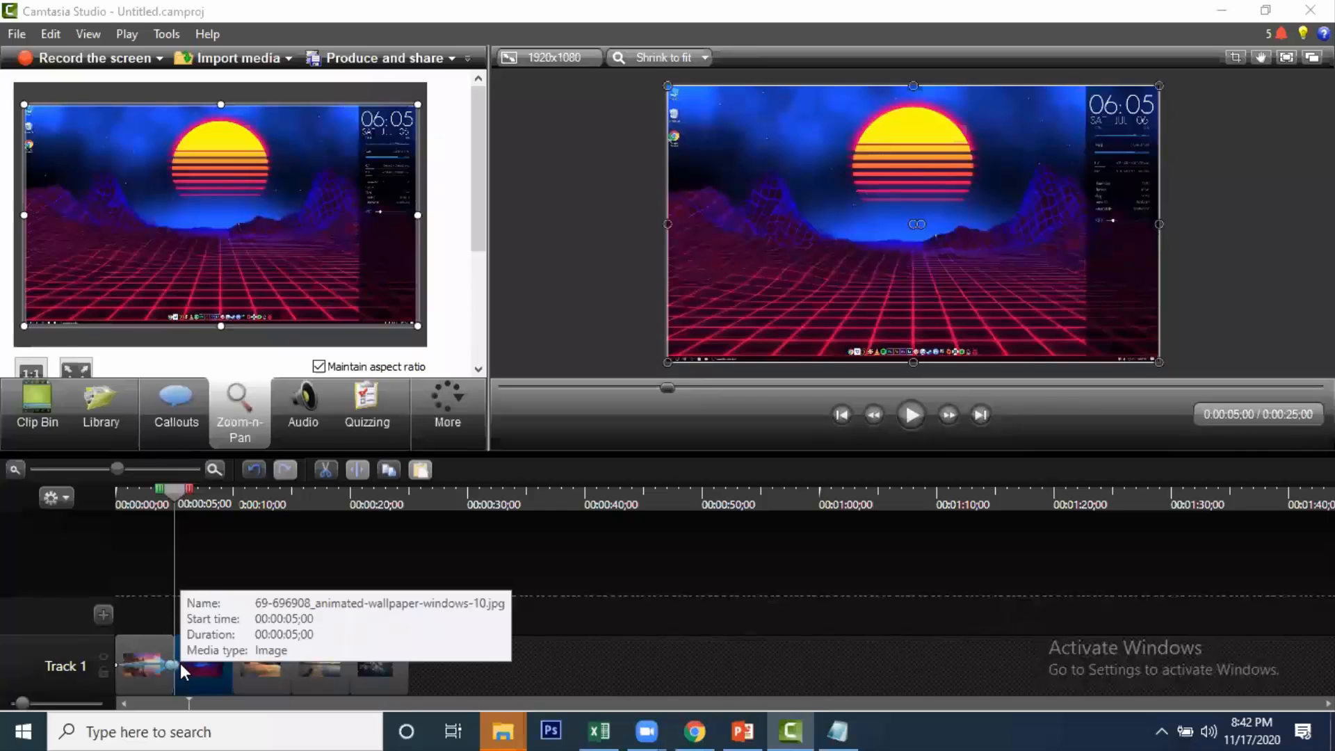
Step: Extend the second image's zoom animation to the end of its clip and play it back
drag(175, 664, 228, 664)
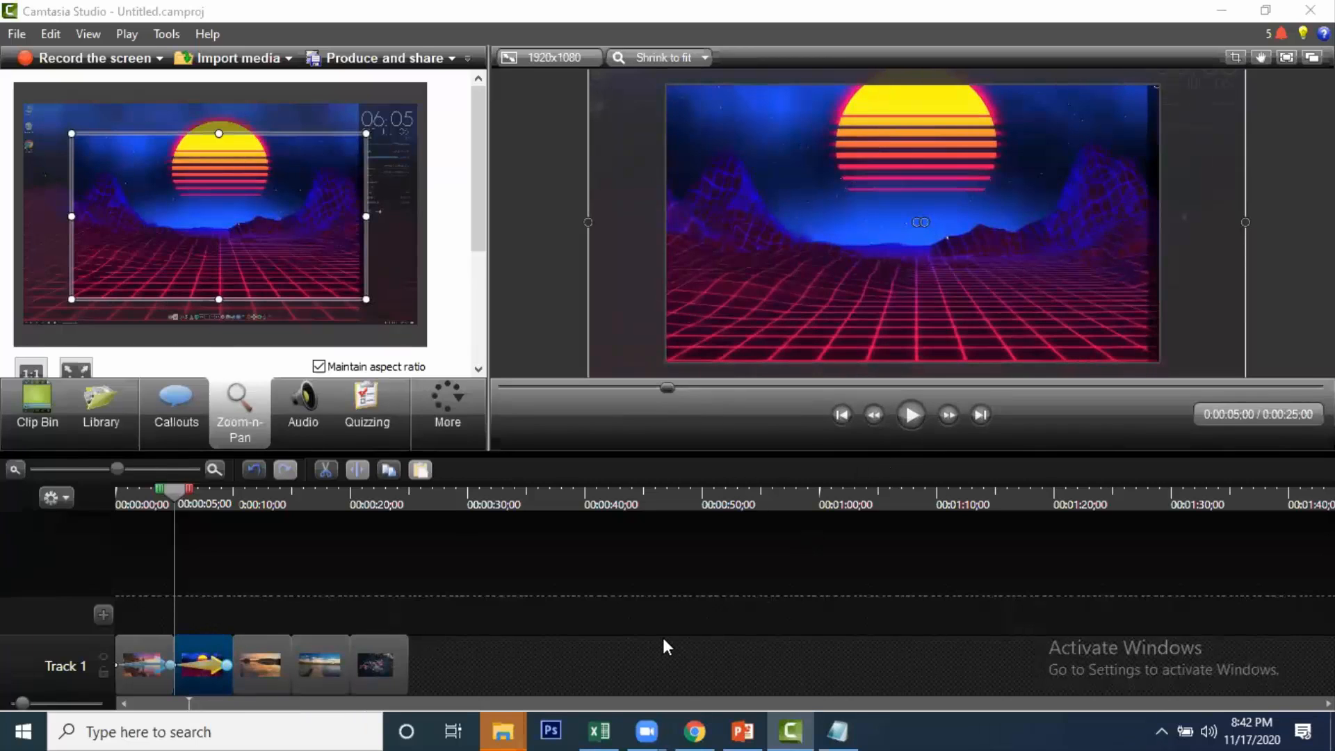
click(912, 415)
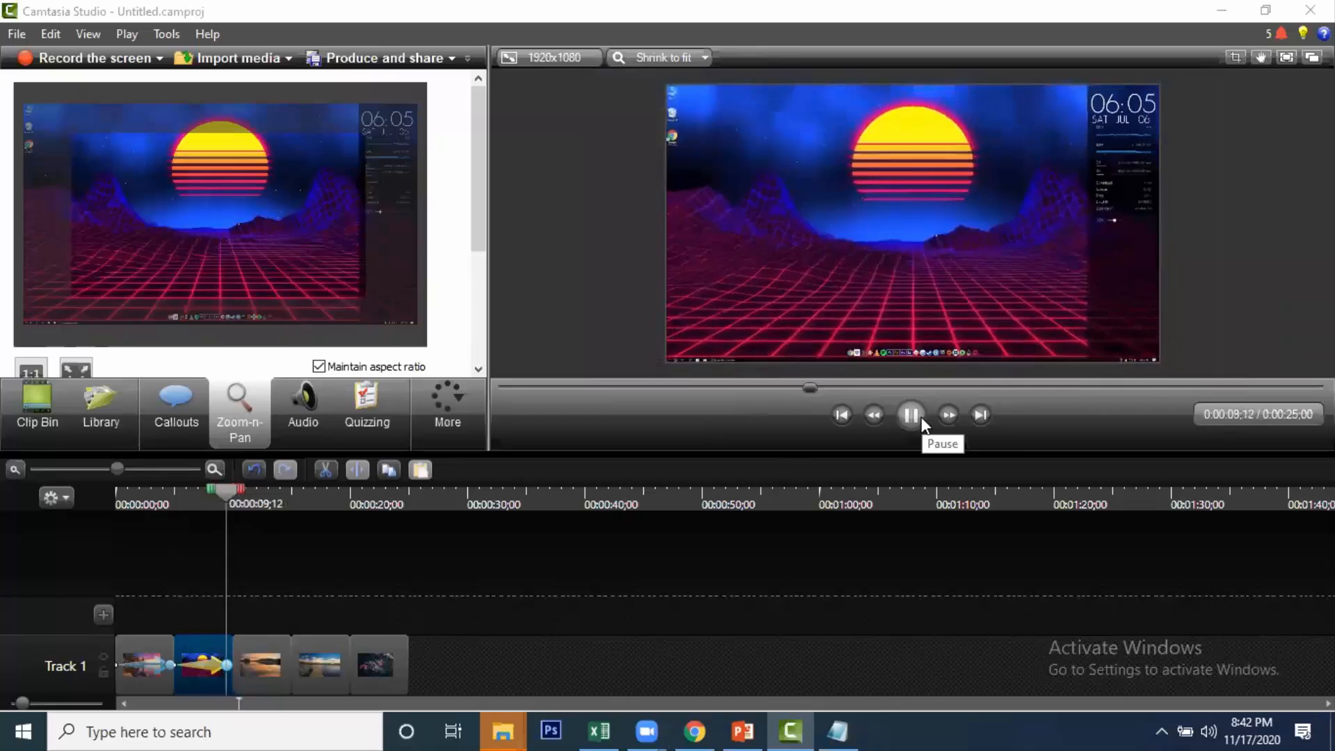
click(920, 416)
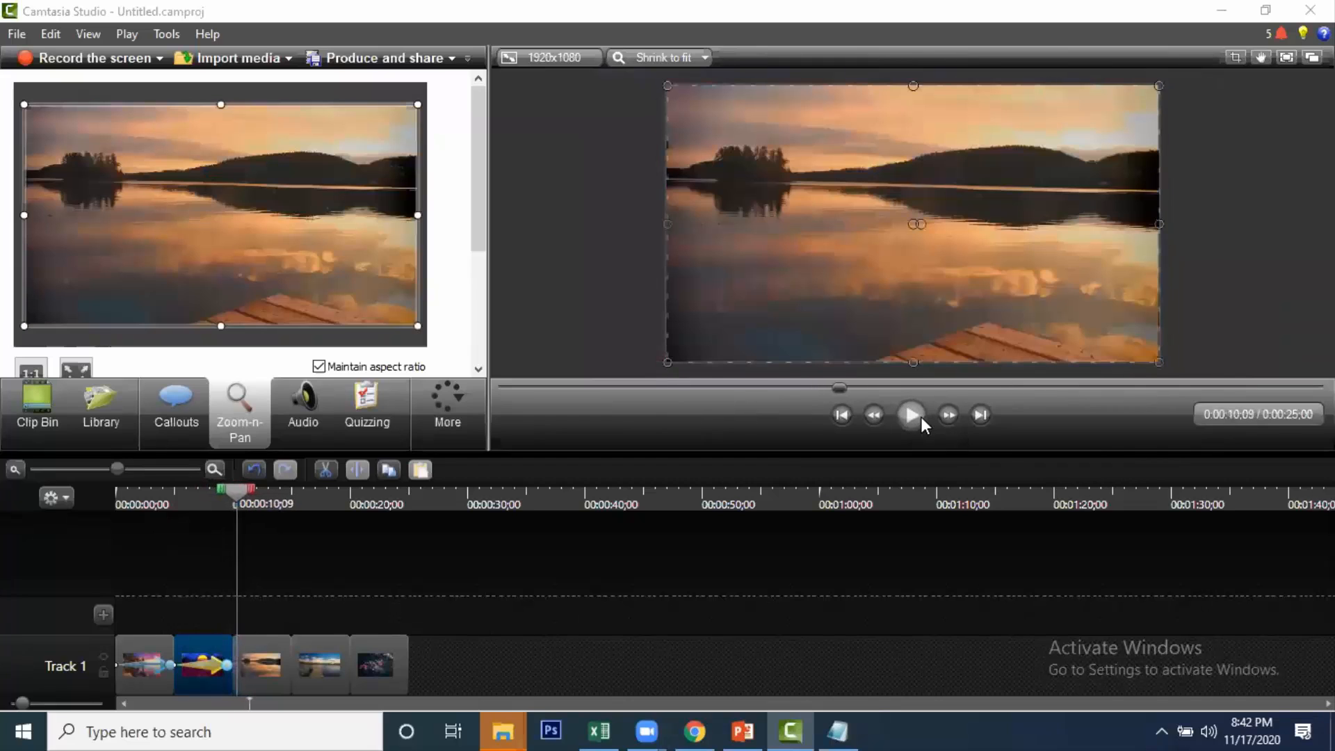
Step: Enlarge the third image, the sunset lake, beyond the canvas and pan its zoom frame across to the image's right edge
click(247, 653)
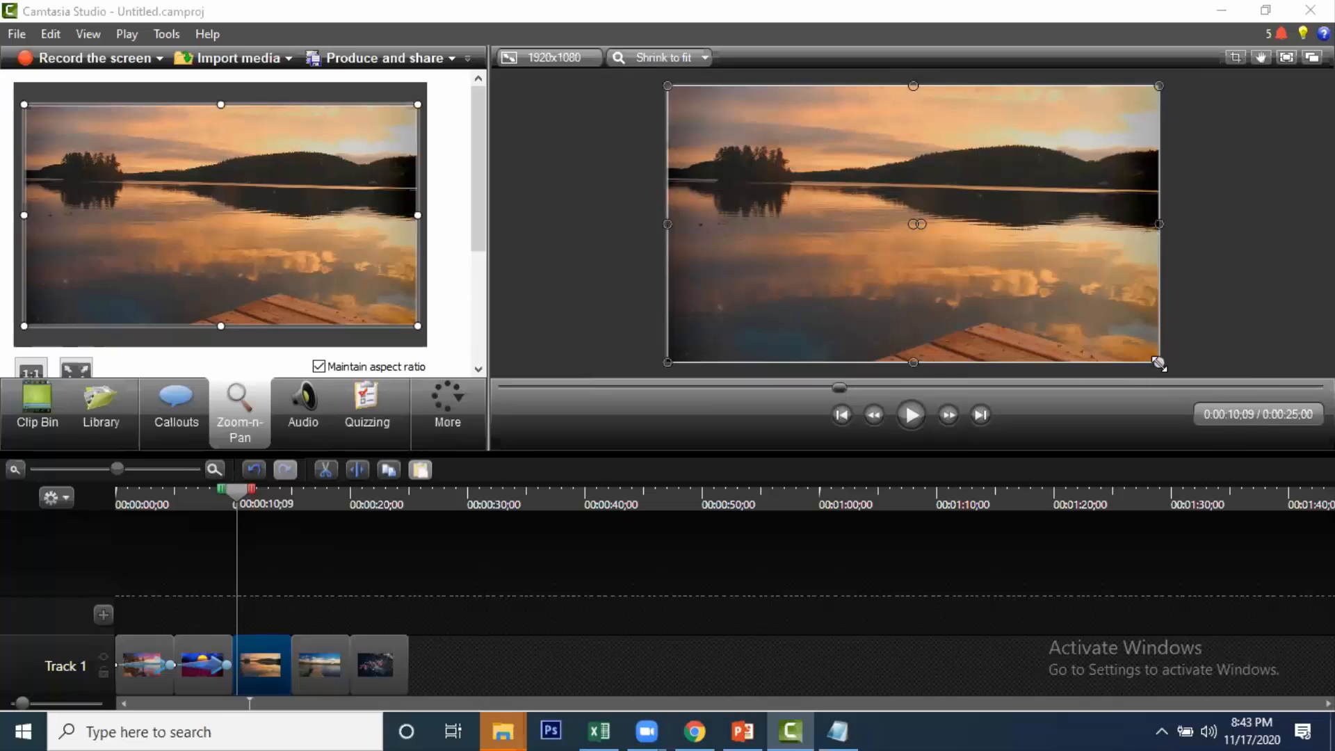
drag(1157, 369, 1297, 405)
drag(850, 242, 849, 203)
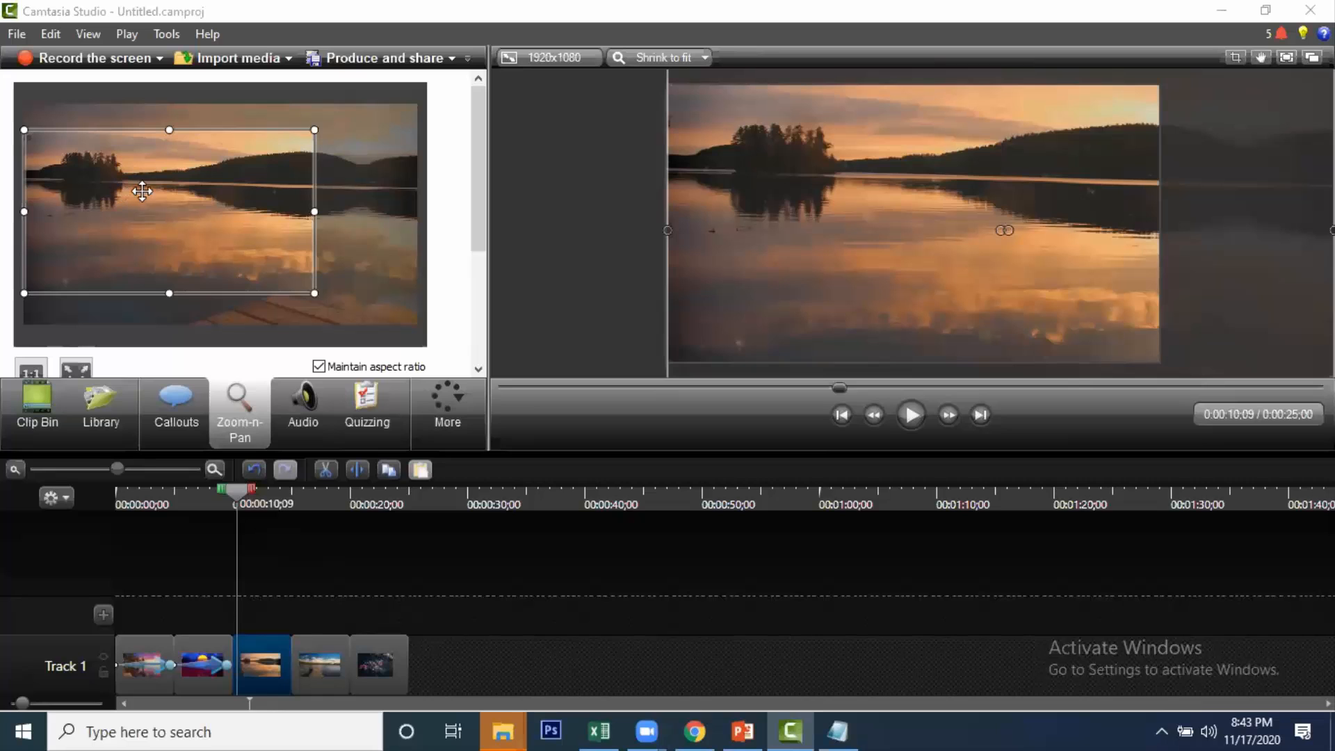
drag(137, 211, 238, 213)
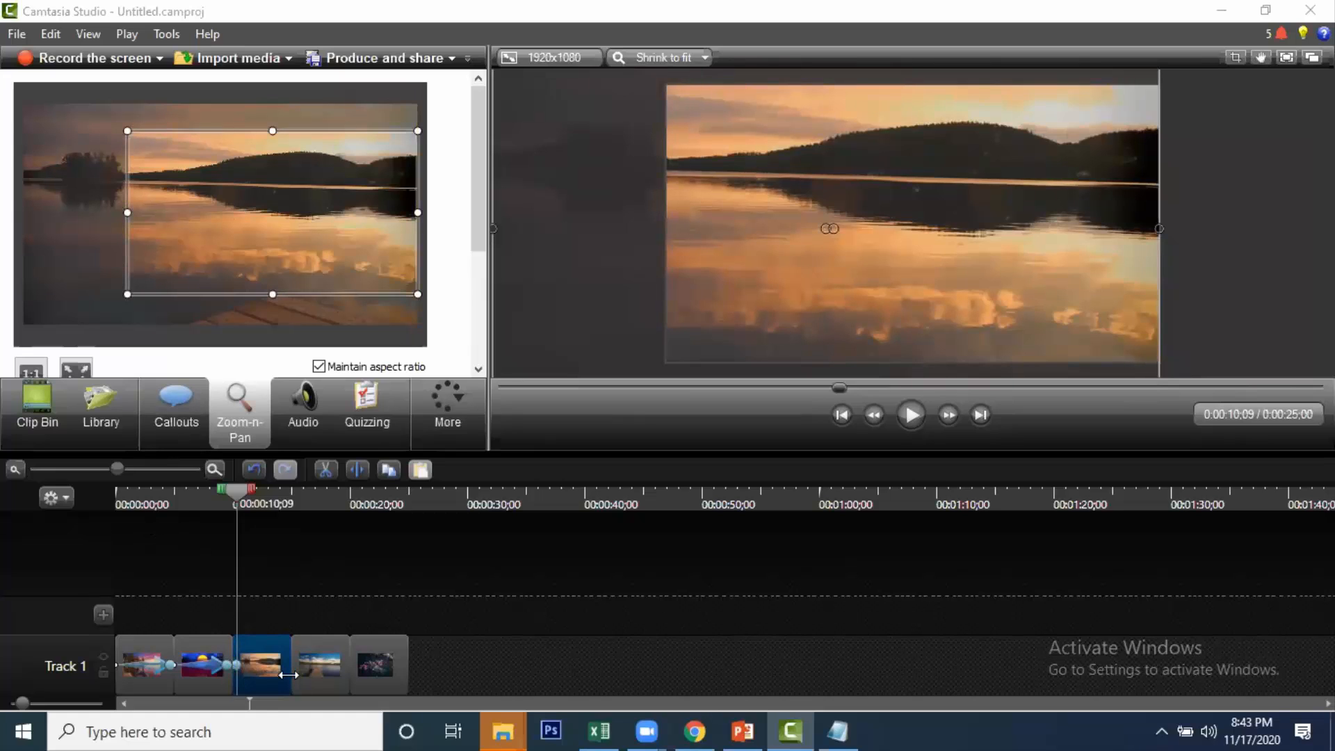
Step: Stretch the third image's pan animation to the end of its clip and preview it through to the fourth image
drag(289, 674, 283, 665)
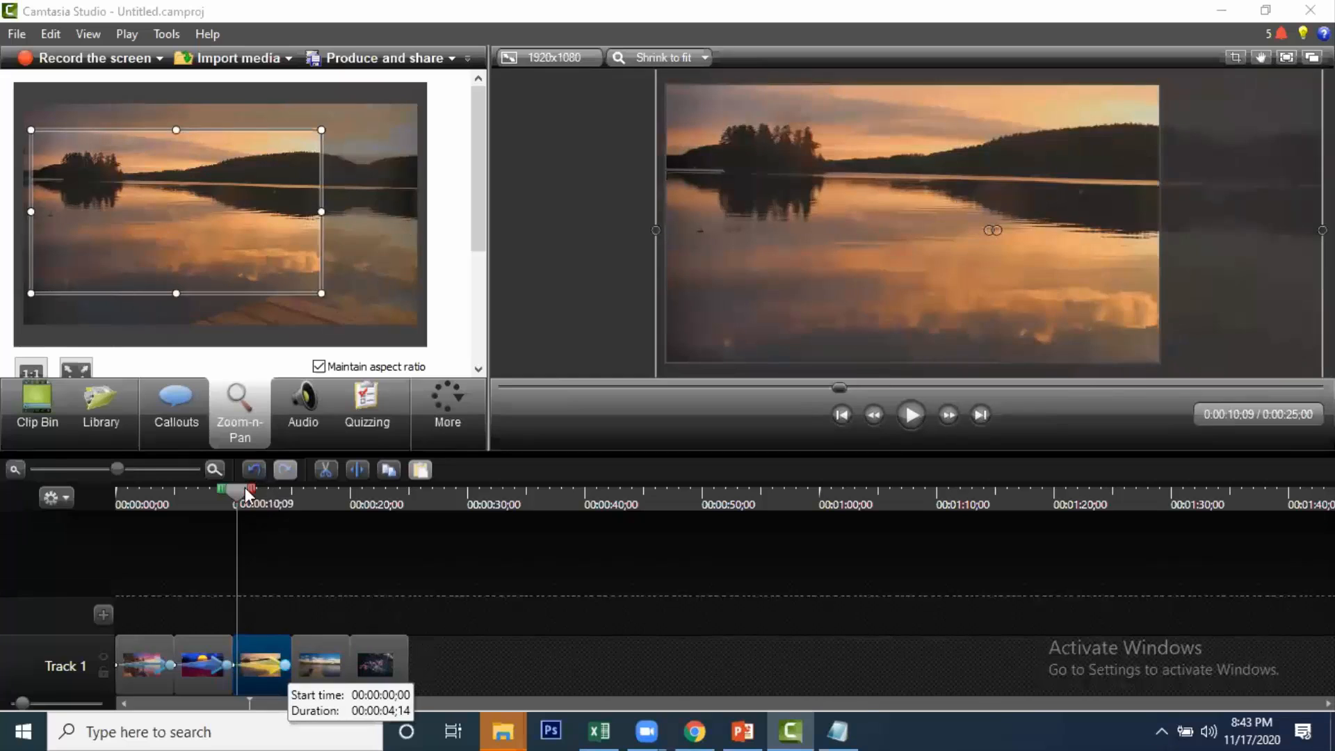
click(912, 413)
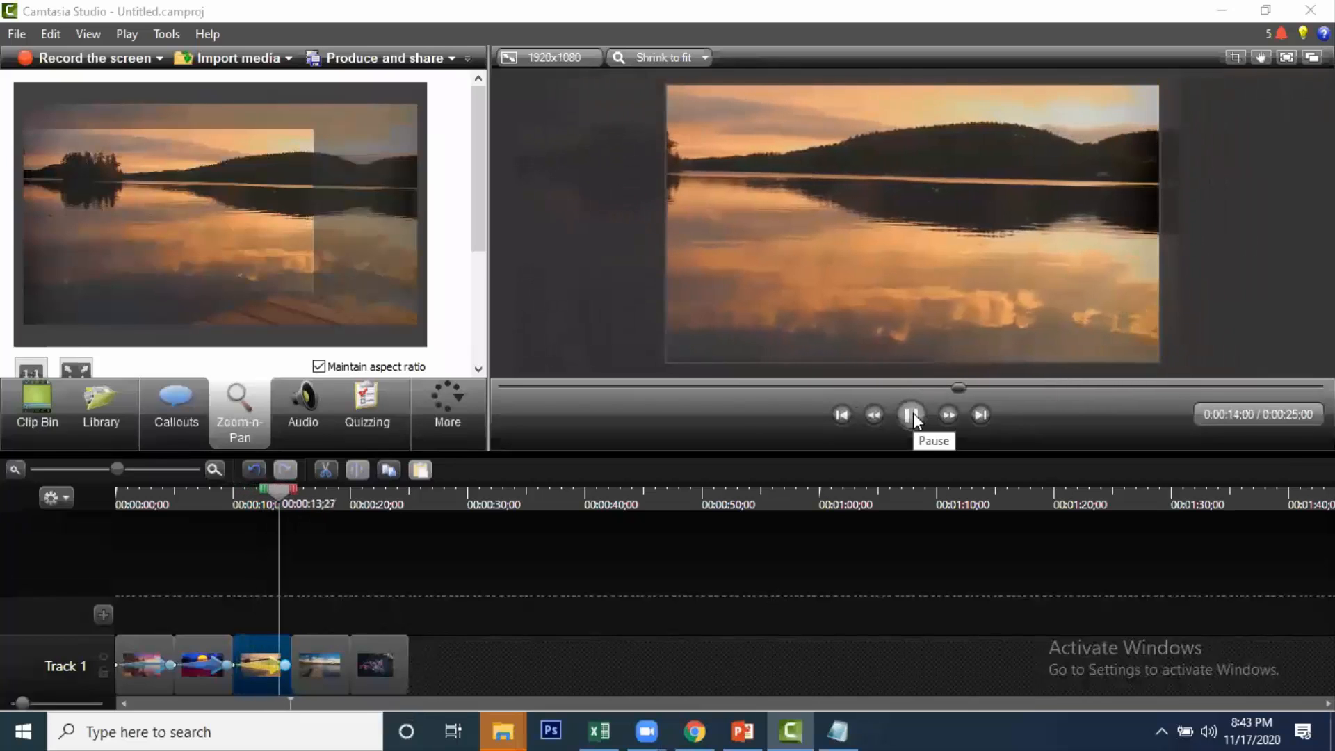
click(912, 414)
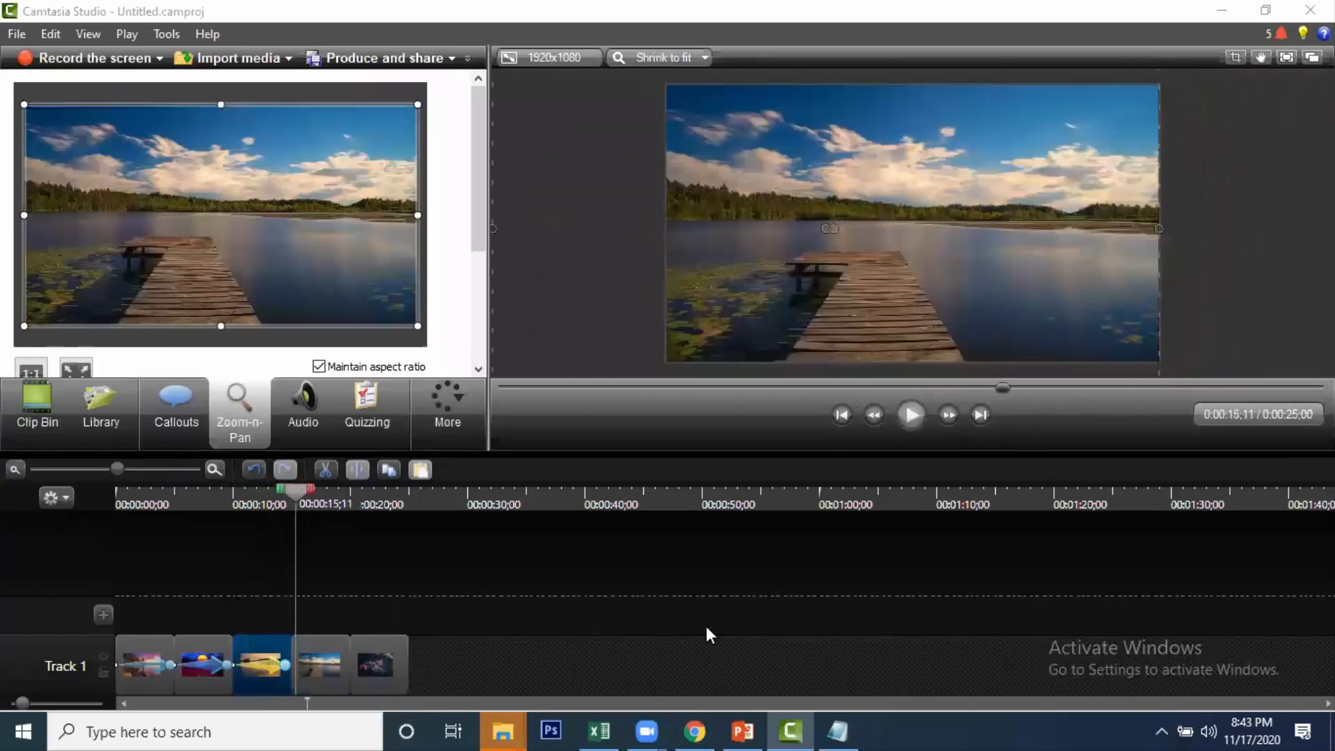
Step: Enlarge the fourth image, the wooden pier, from its lower-left corner, shift it up, and pan its zoom frame to the image's left edge
click(432, 583)
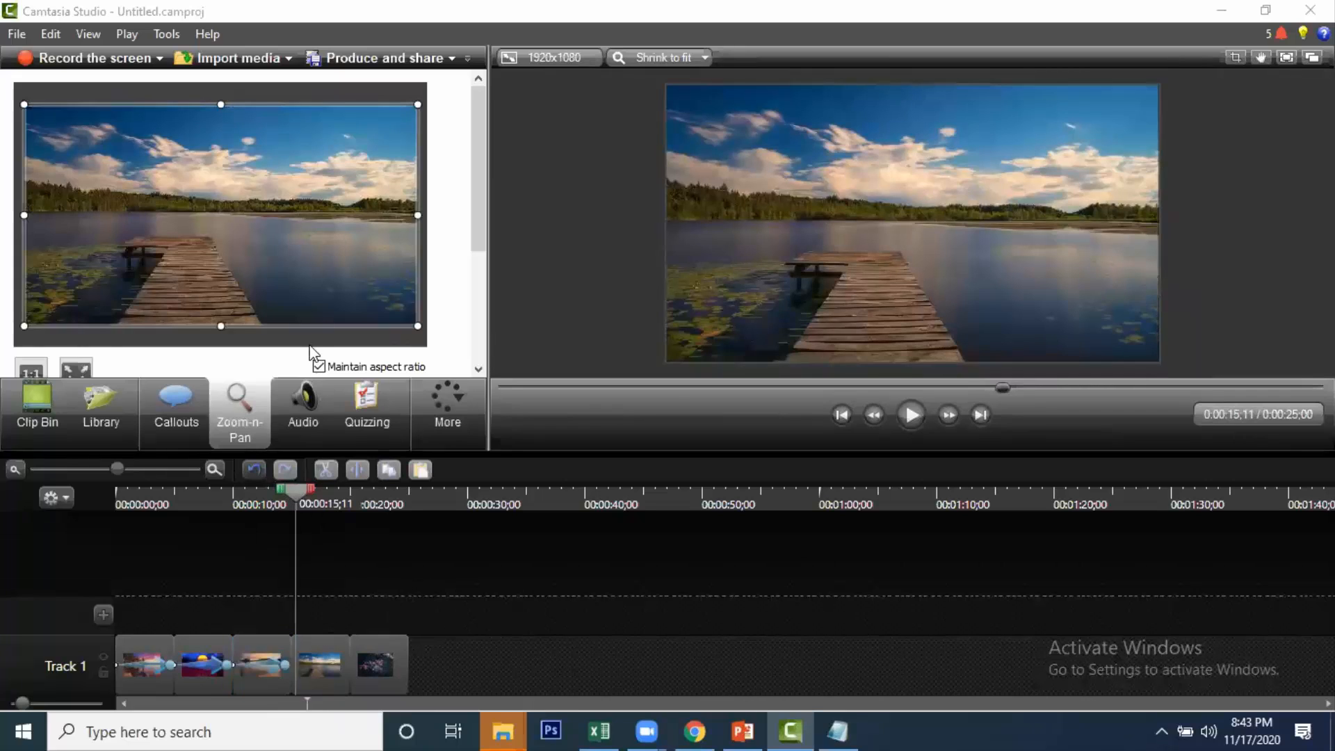
click(675, 335)
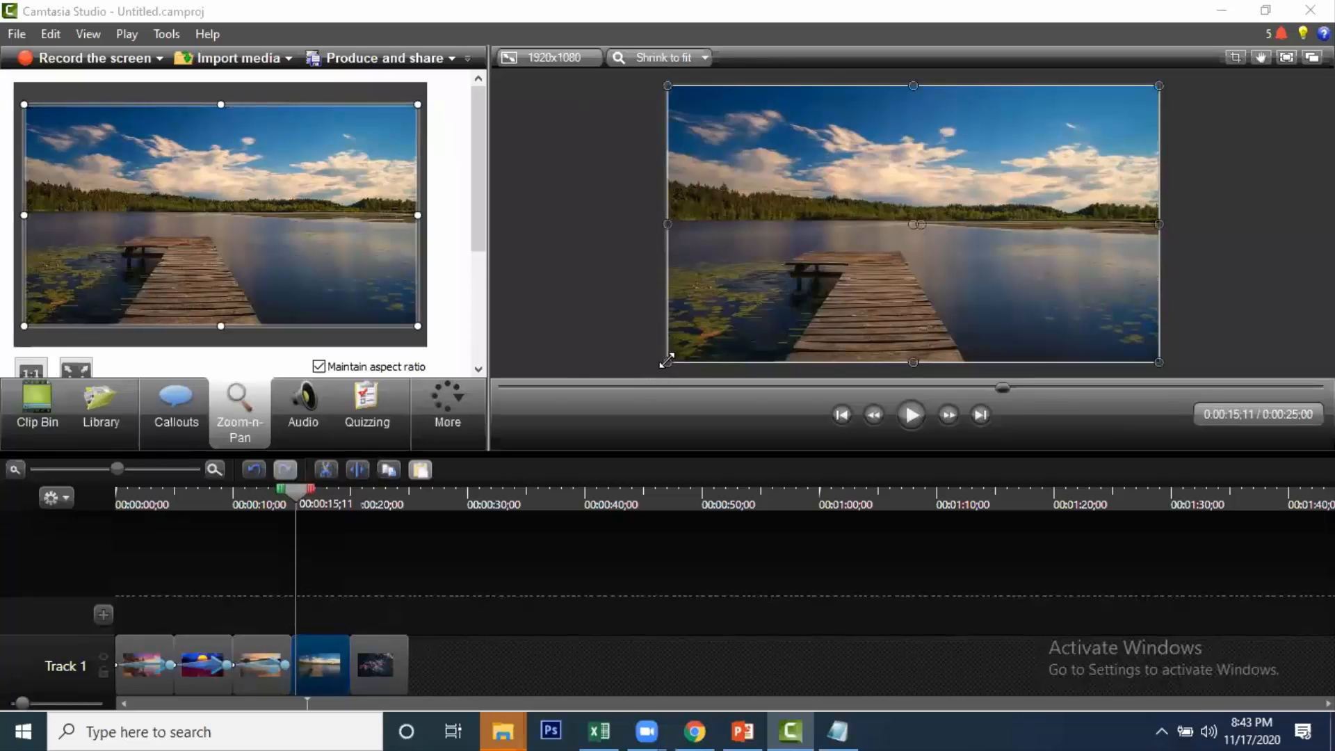
drag(667, 362, 587, 447)
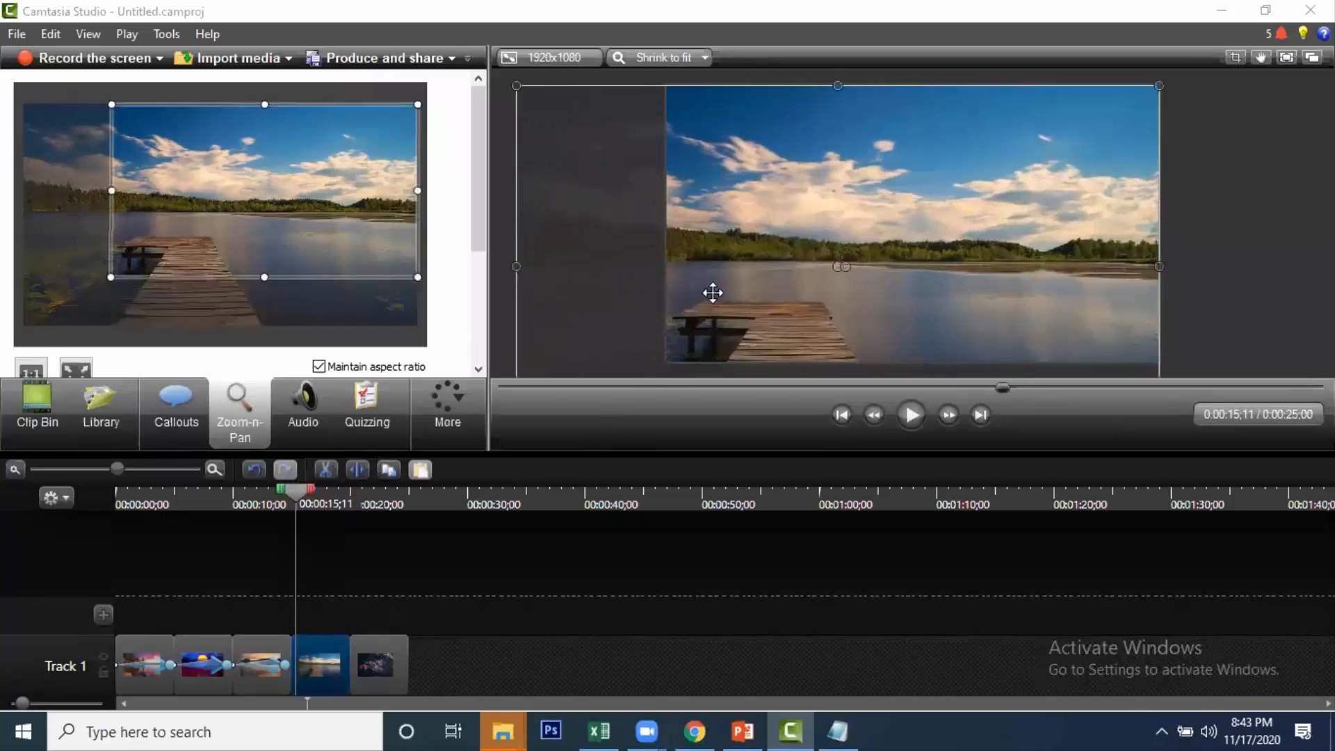
drag(716, 272, 714, 210)
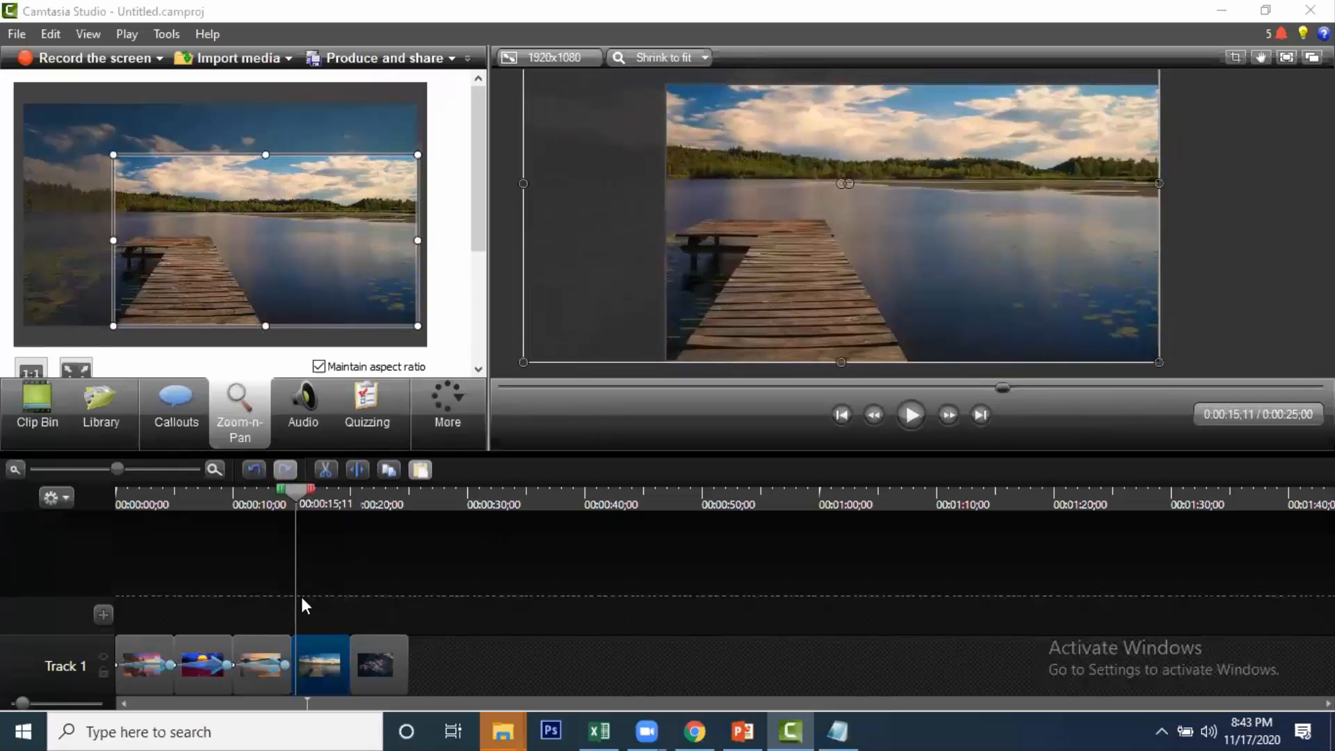
drag(197, 250, 118, 250)
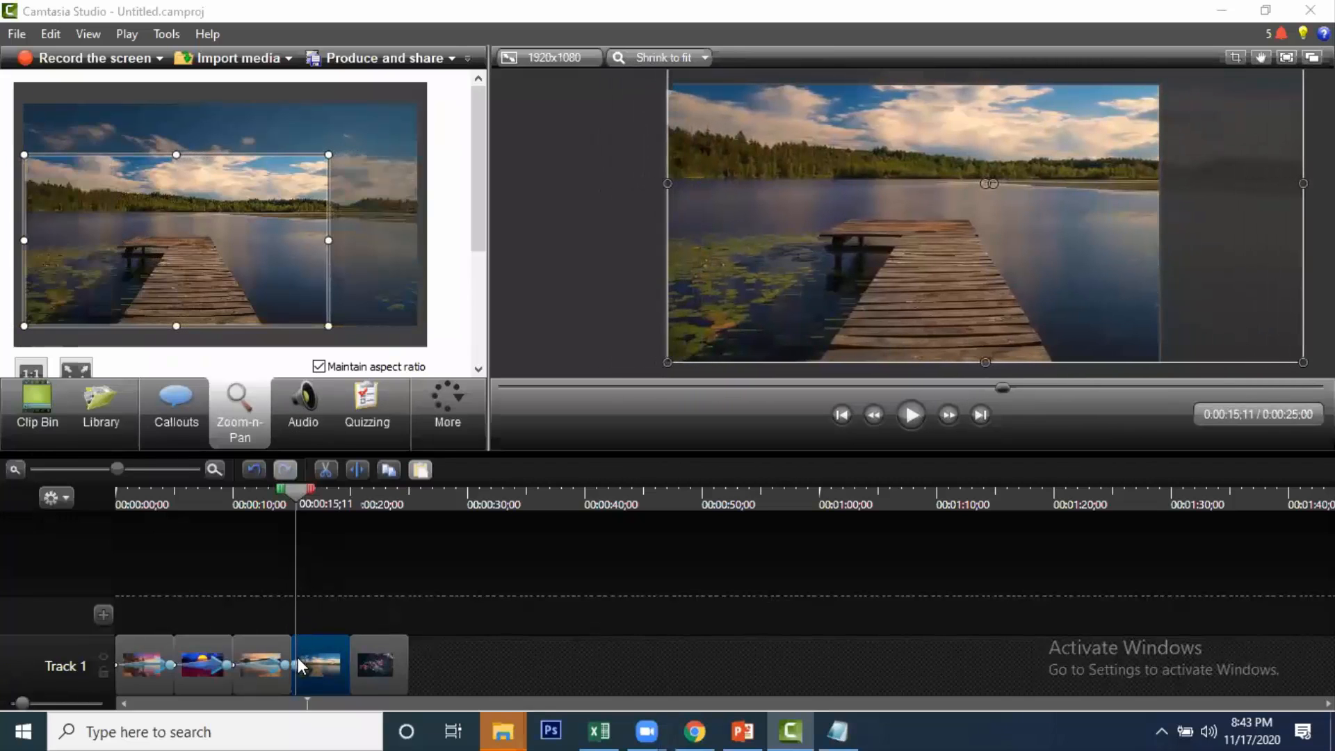
Step: Extend the fourth image's pan animation to the end of its clip and play it back from 0:00:15;00
drag(298, 664, 347, 672)
click(293, 503)
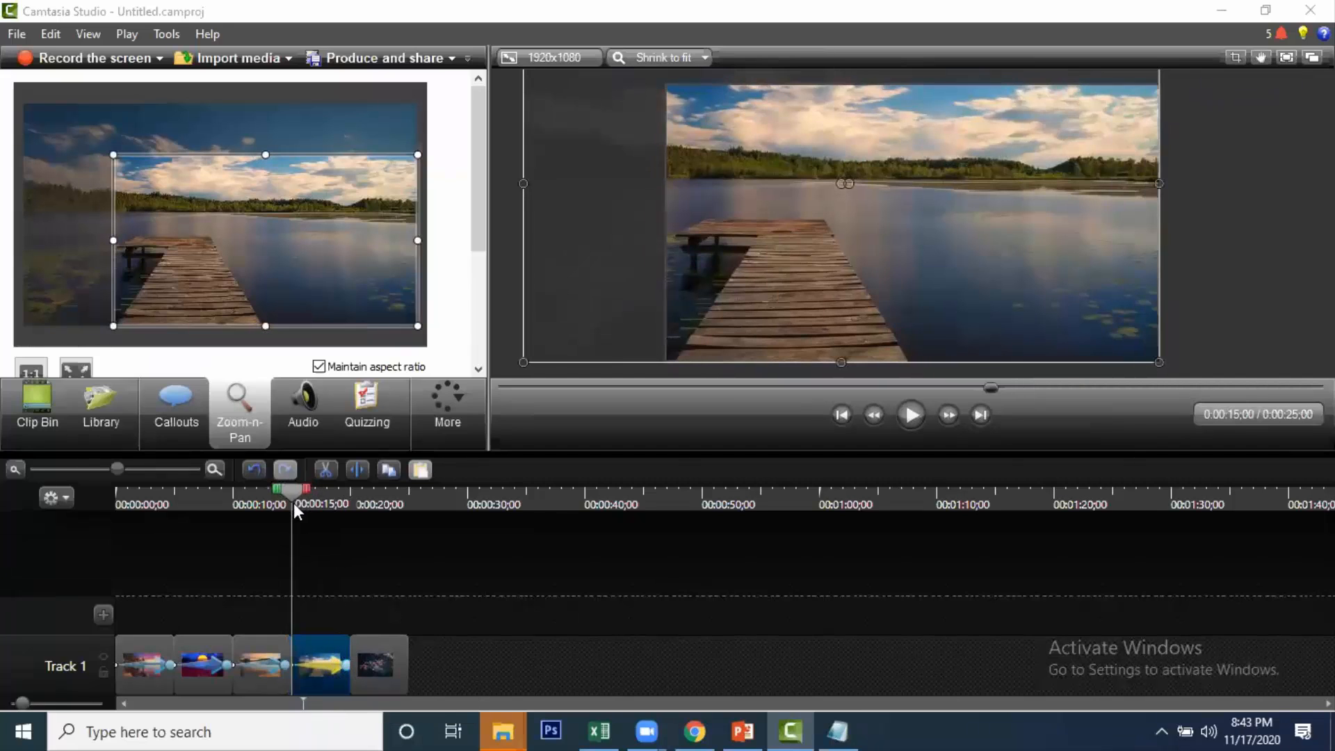
click(909, 404)
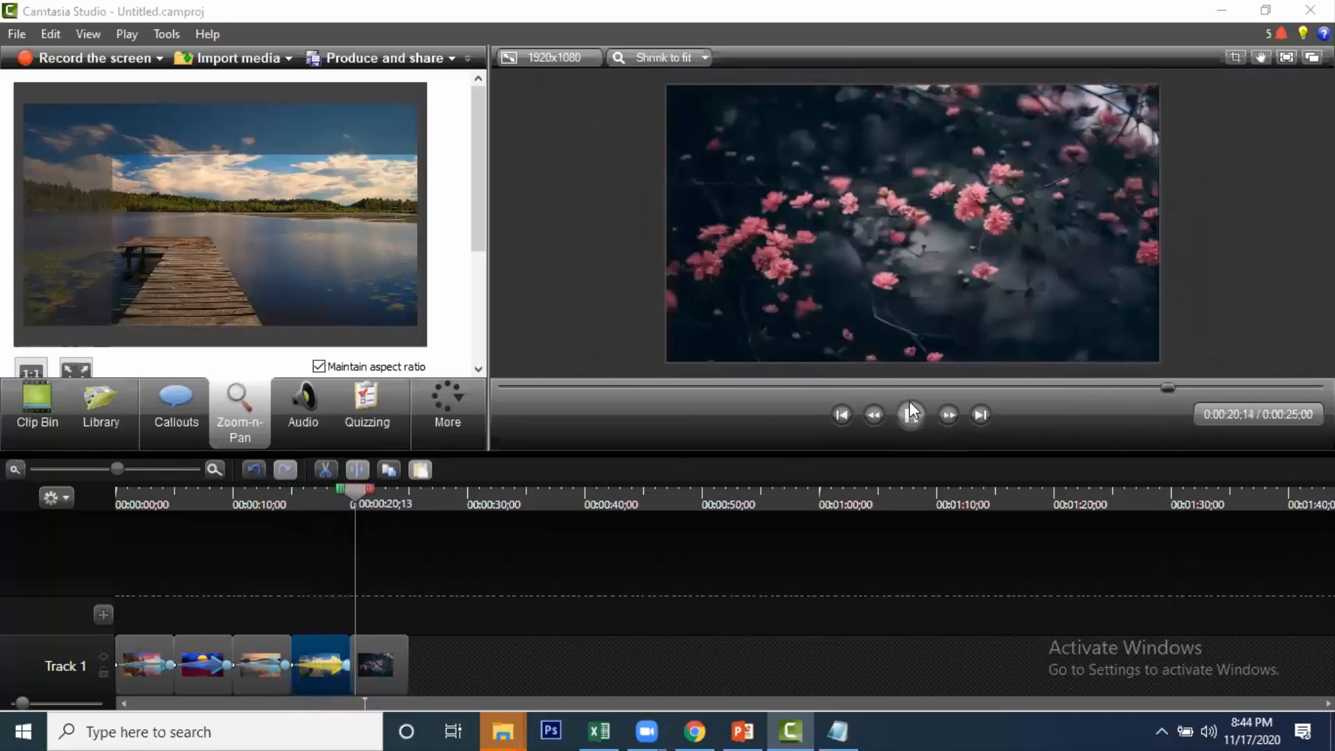
click(909, 404)
Step: Shrink the fifth image's zoom frame from the lower-right and upper-left corners and extend its animation to the end of the clip
click(383, 669)
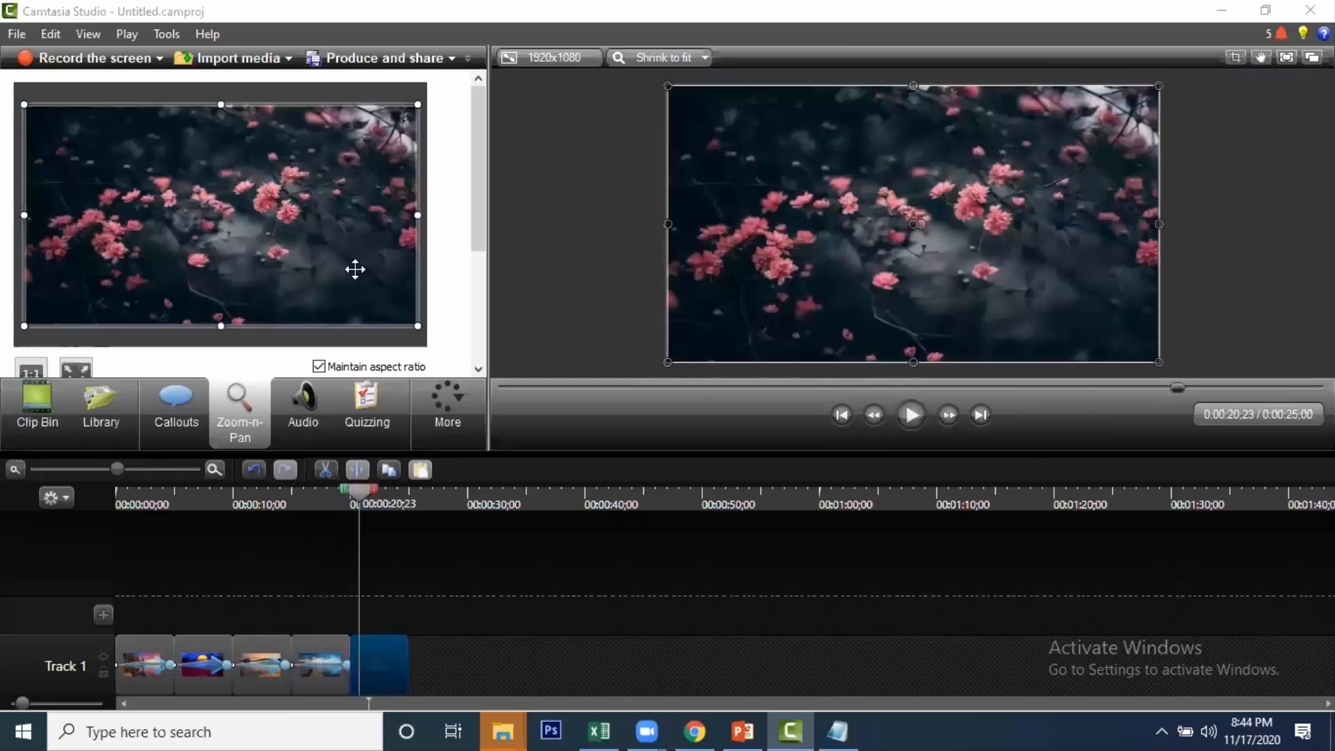
drag(417, 325, 373, 301)
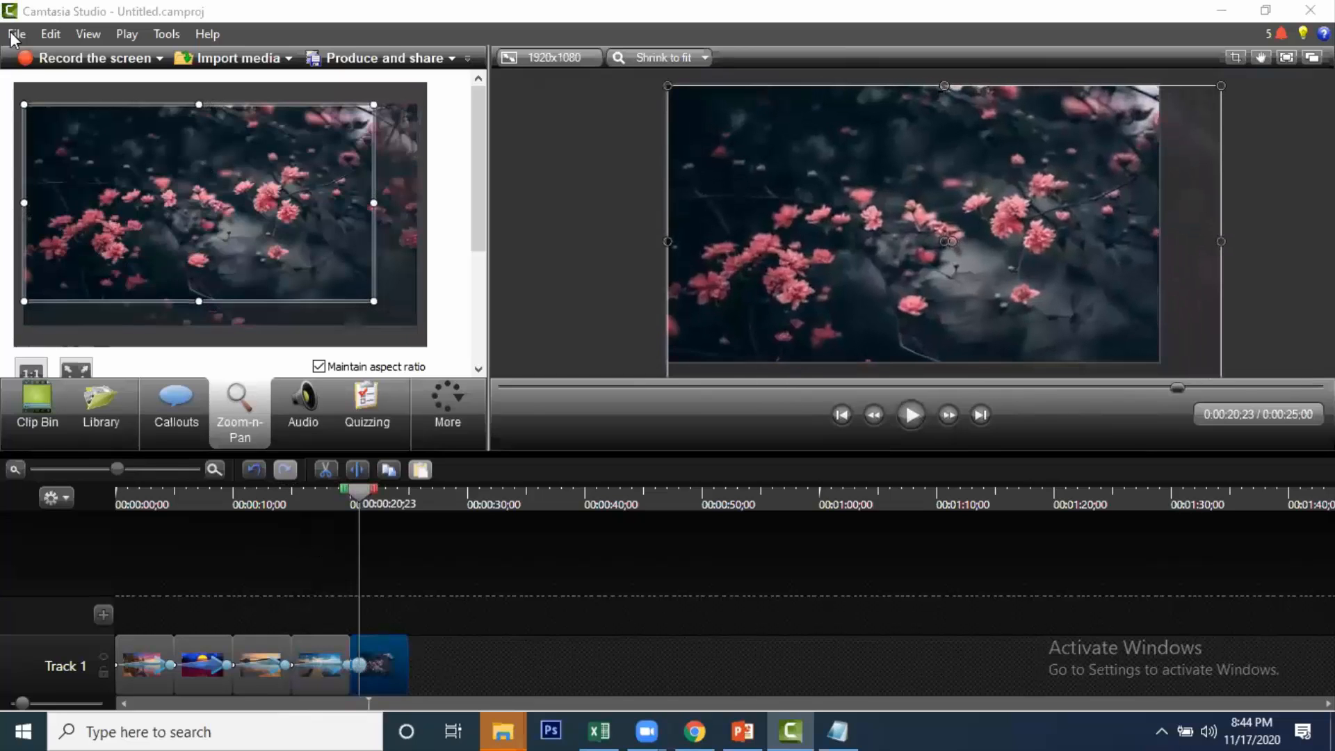
drag(25, 105, 81, 136)
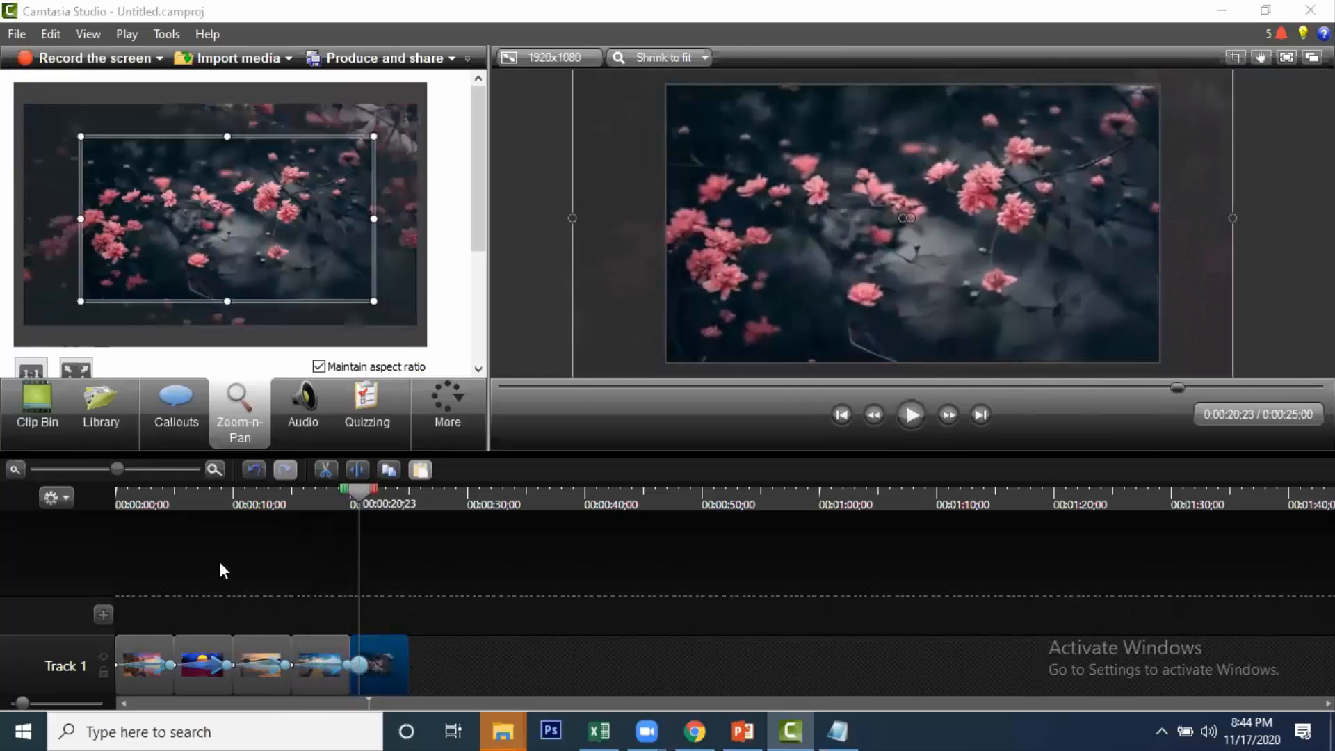
click(400, 665)
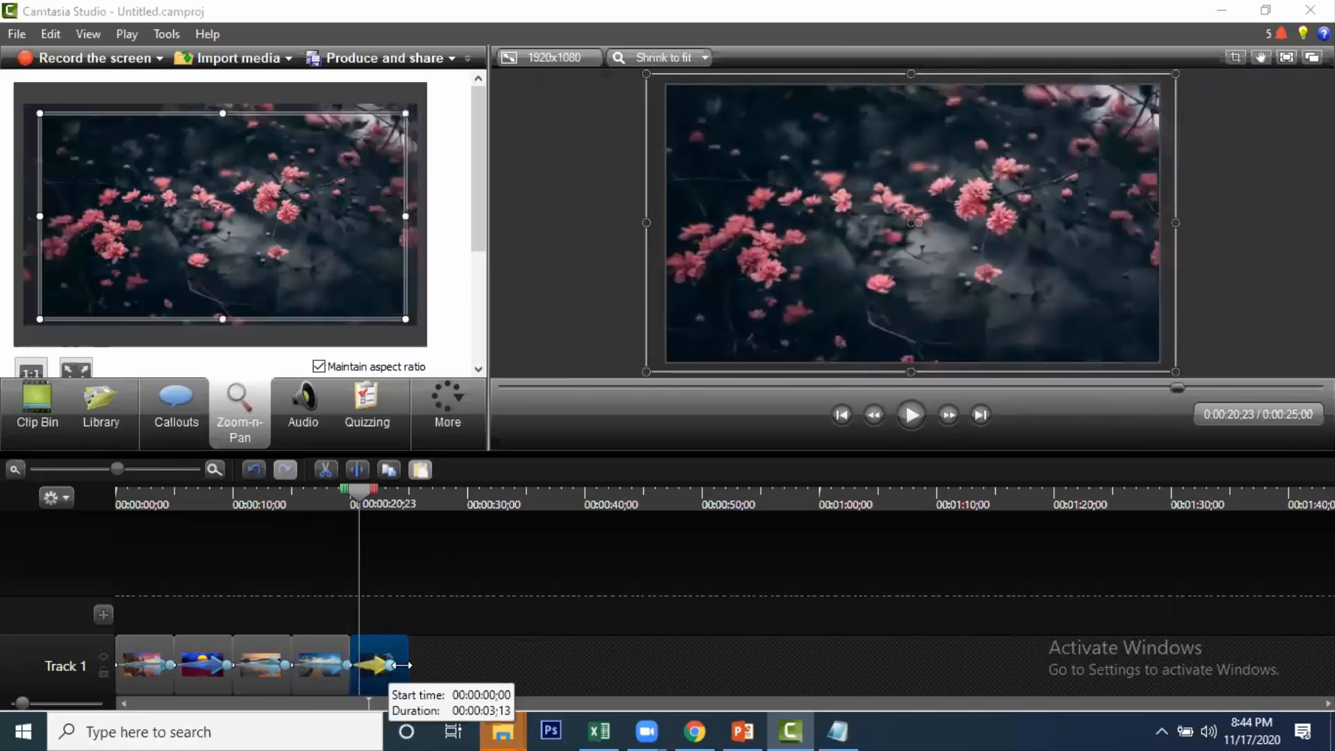
drag(402, 666, 417, 666)
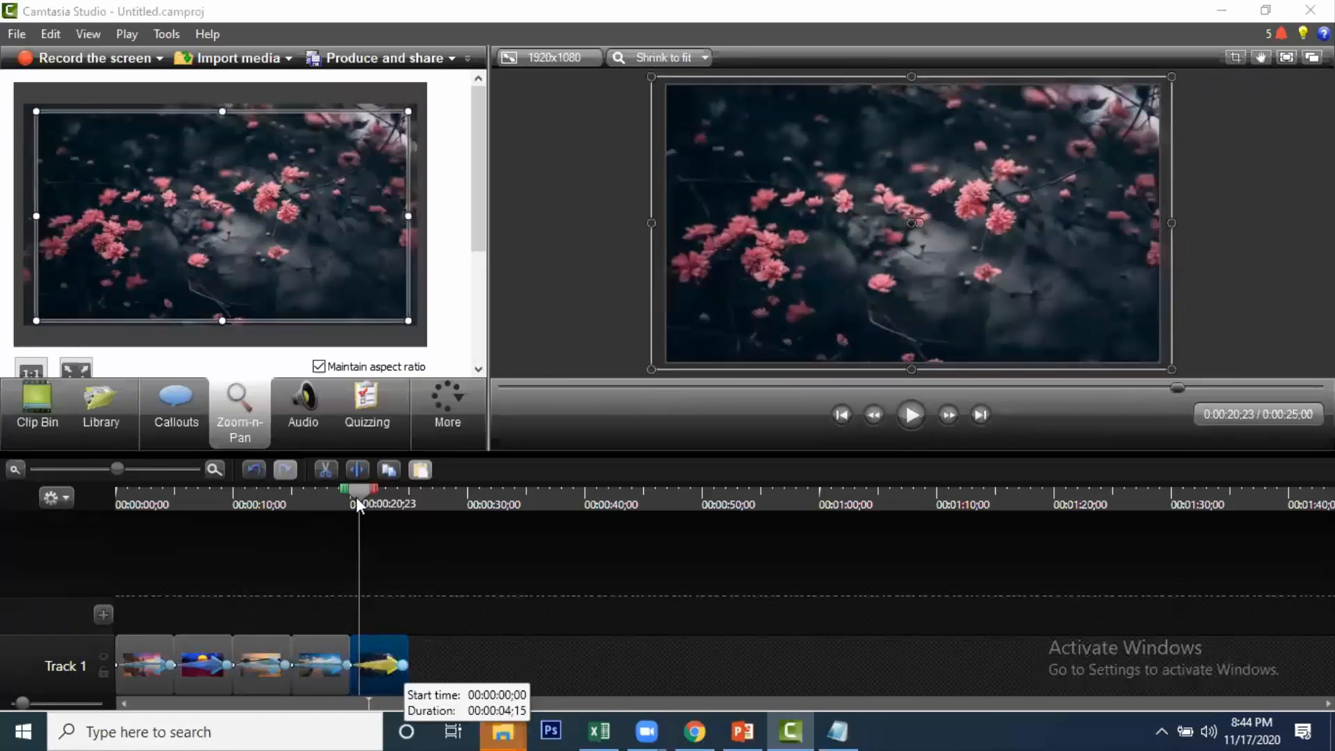
Step: Play back the fifth image's animation to the end and return the playhead to the timeline start
click(911, 415)
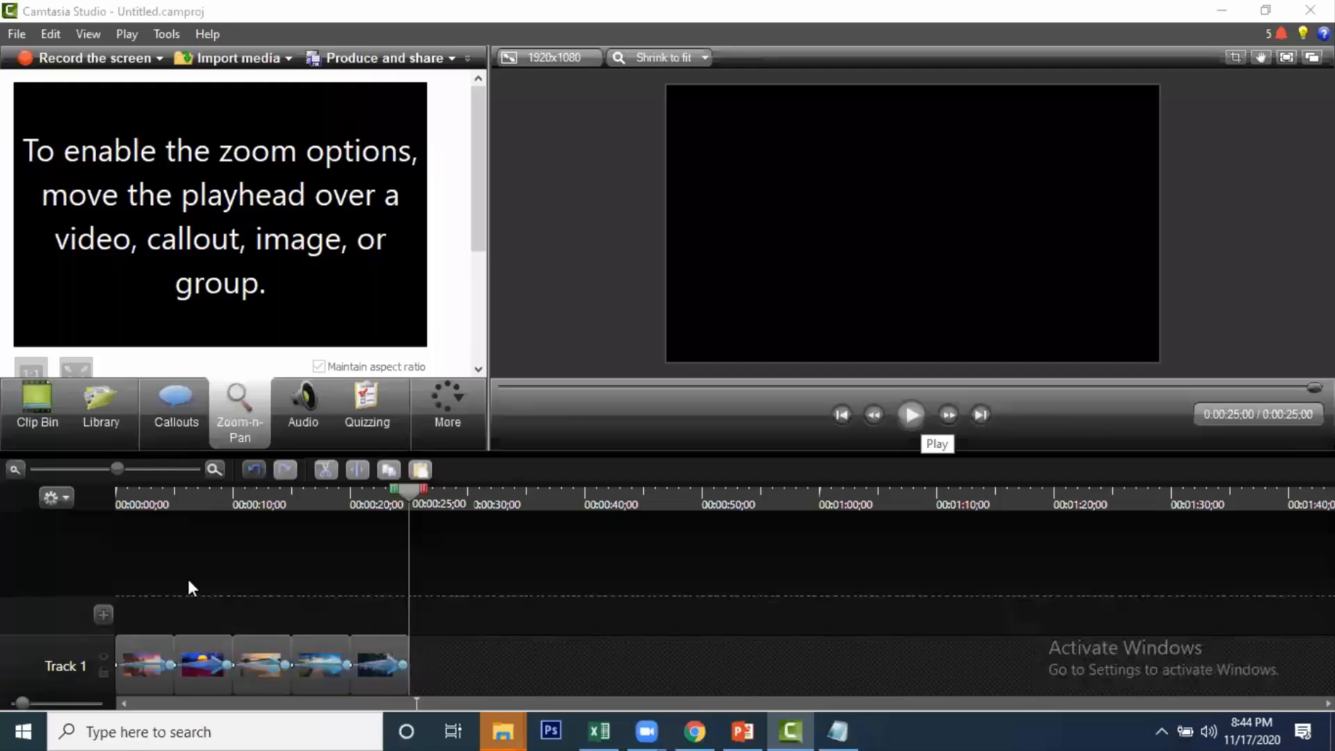
click(164, 505)
drag(164, 494, 117, 533)
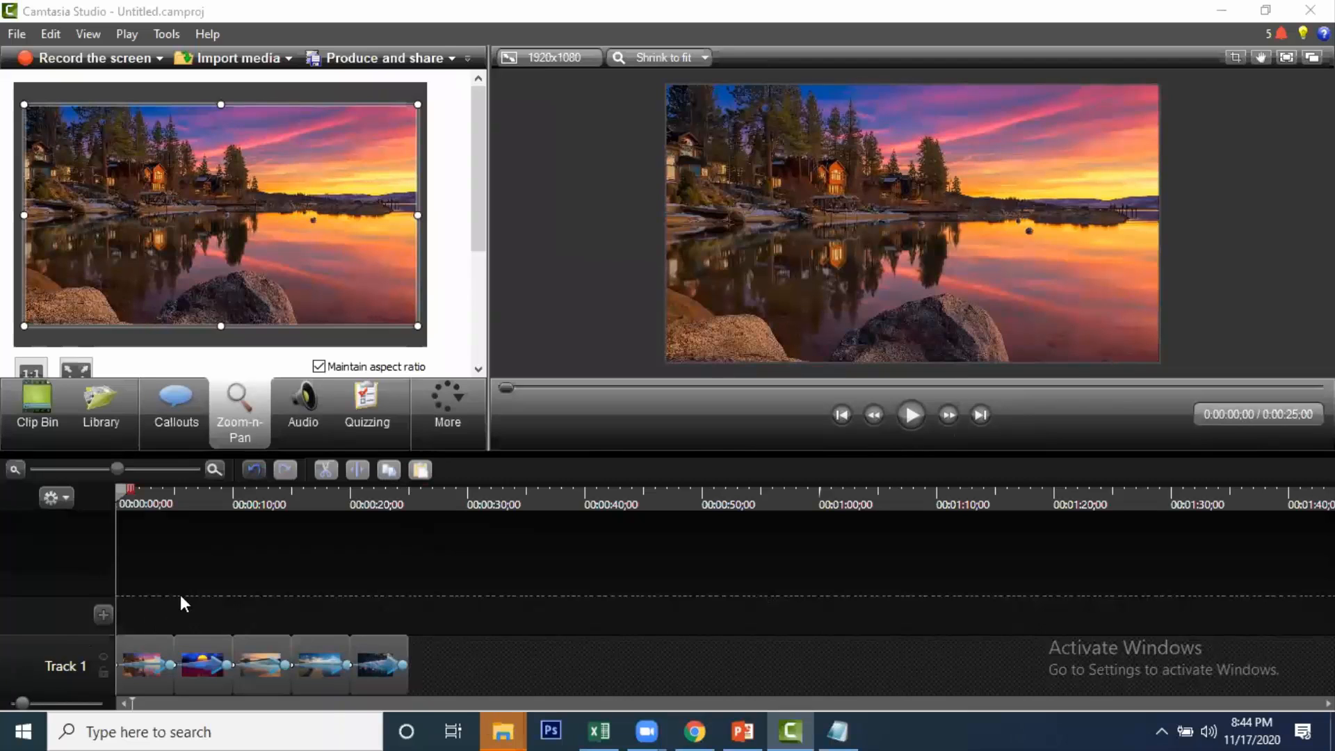
Step: Import the audio file "Moons - Patrick Patrikios.mp3" from the Downloads folder
click(215, 66)
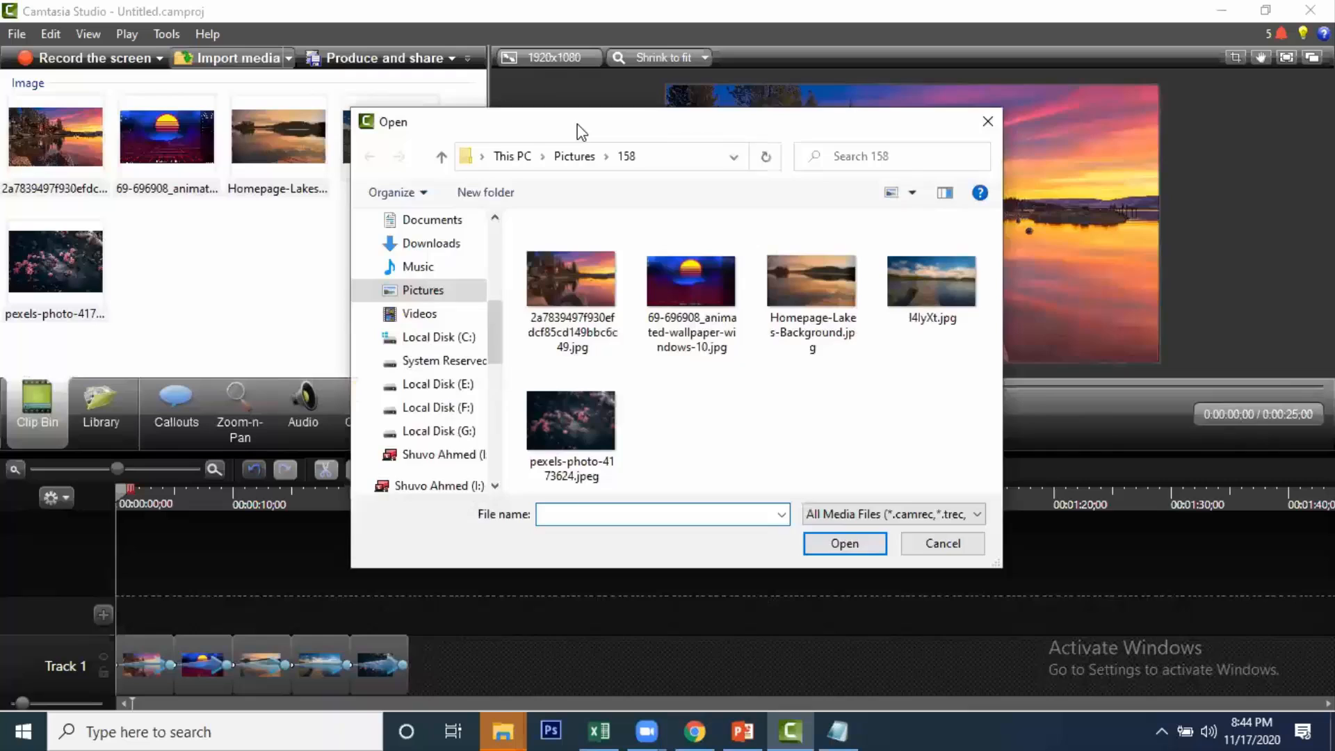
drag(577, 128, 684, 106)
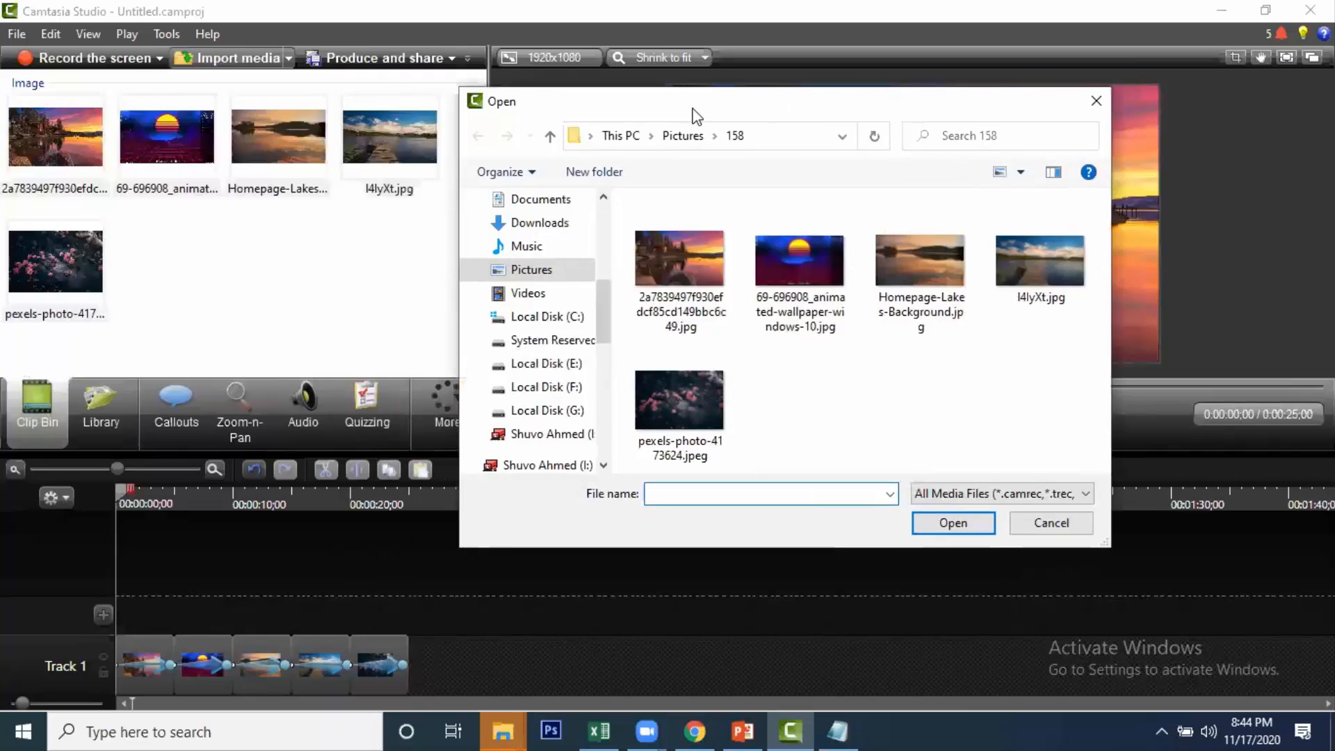
scroll(587, 308, up, 5)
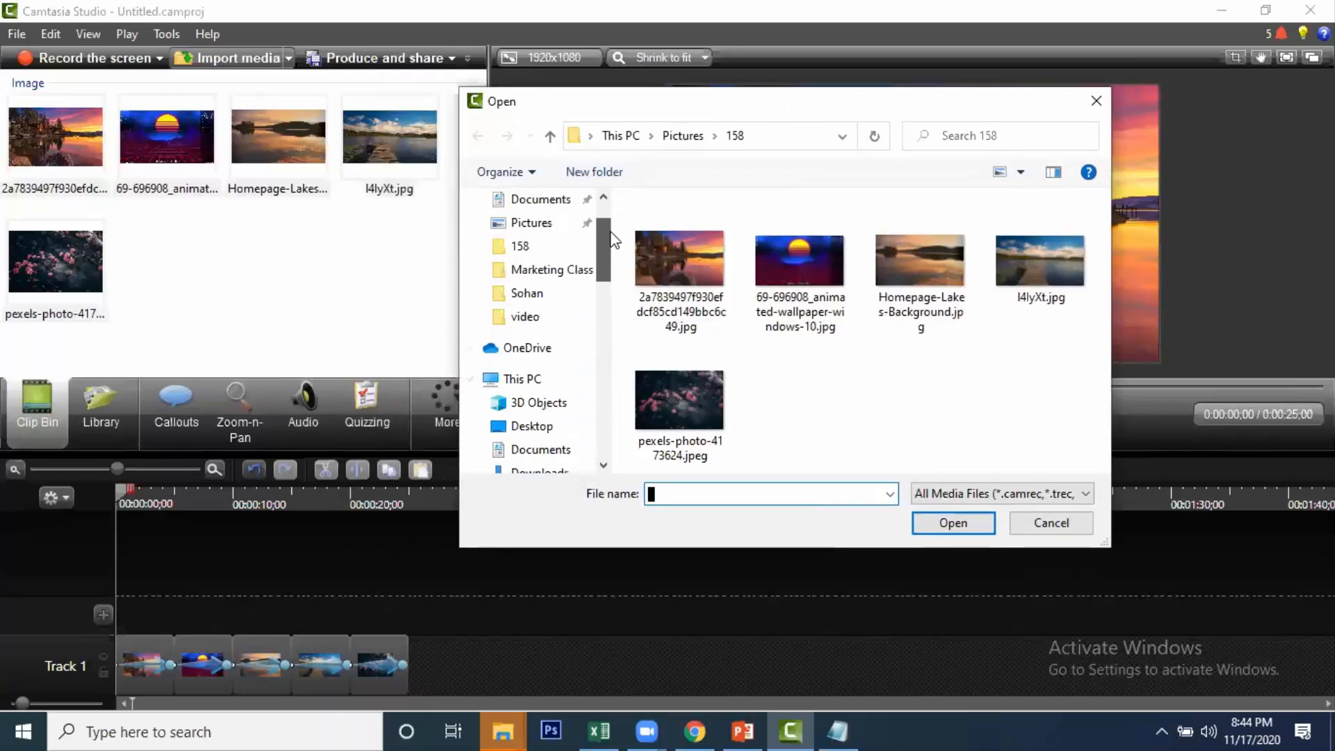
click(557, 268)
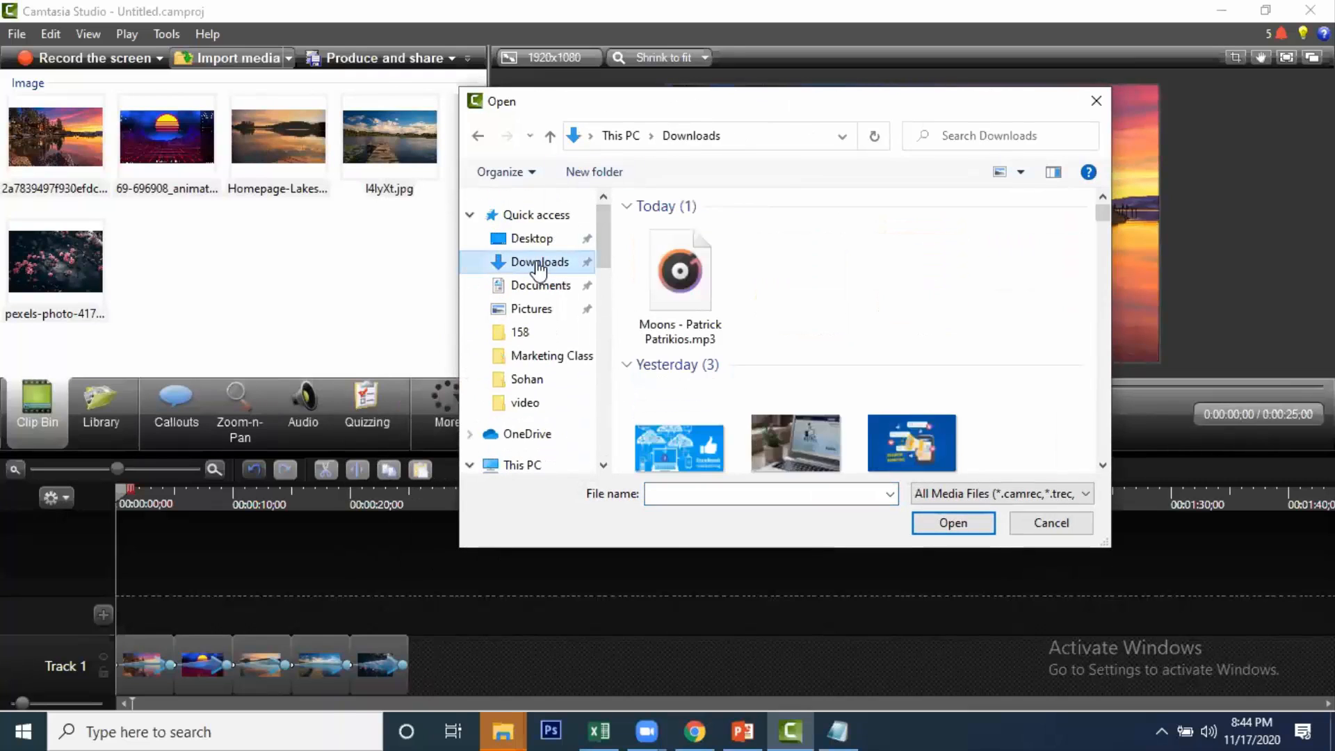
click(692, 323)
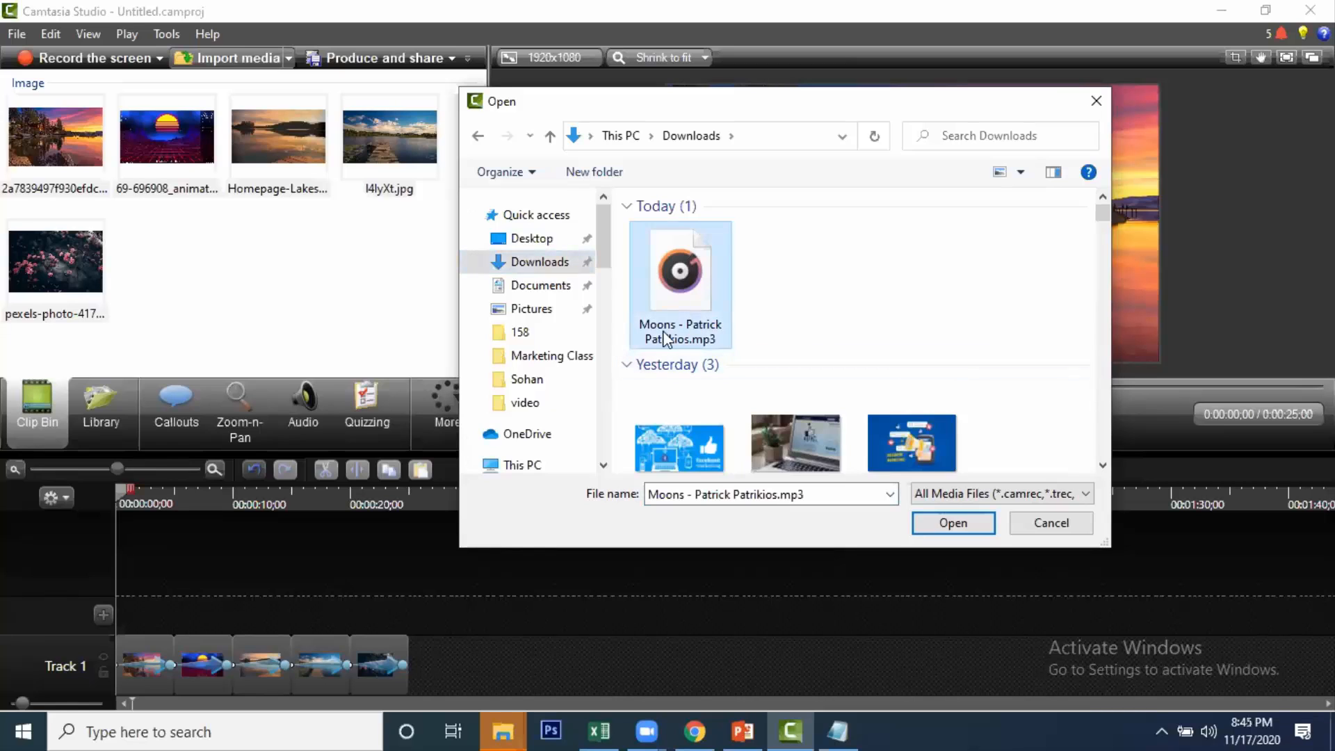
click(939, 526)
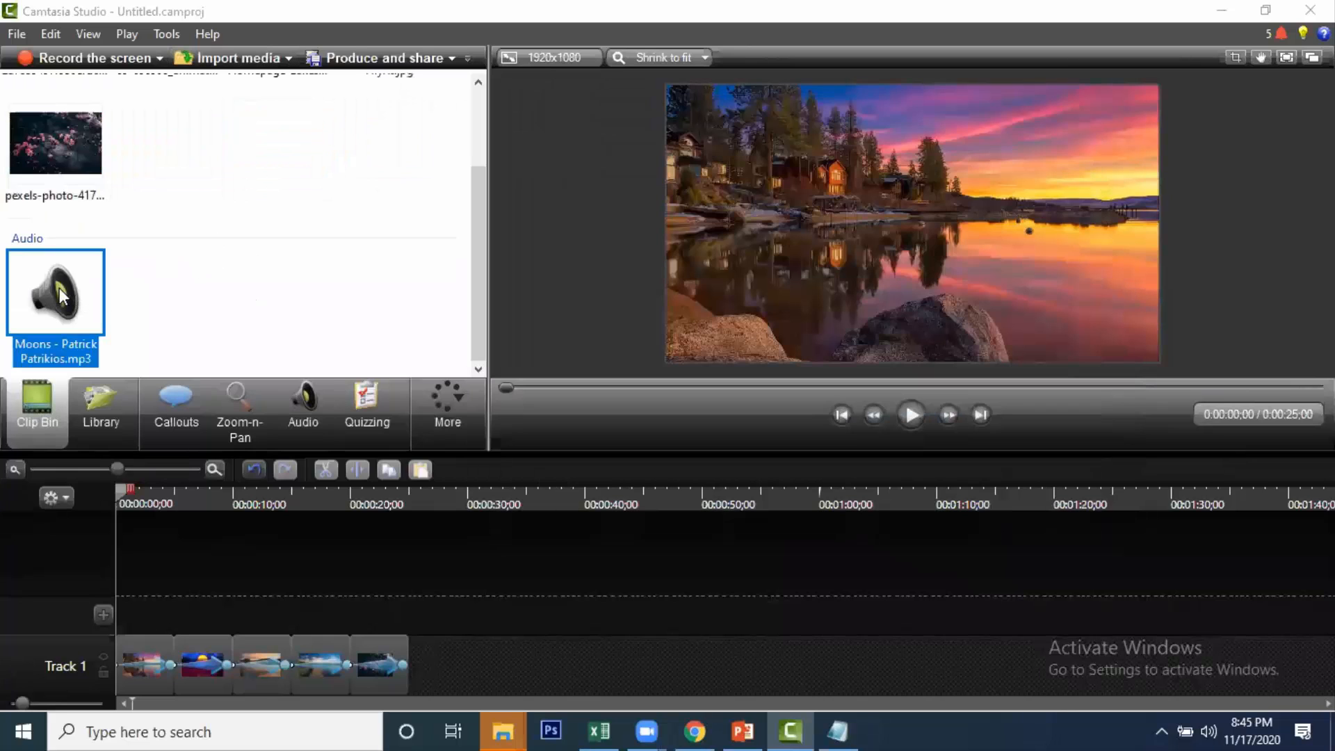
Step: Place the music on a new track above the images and split it at 0:00:25;00, where the last image ends
drag(87, 347, 152, 607)
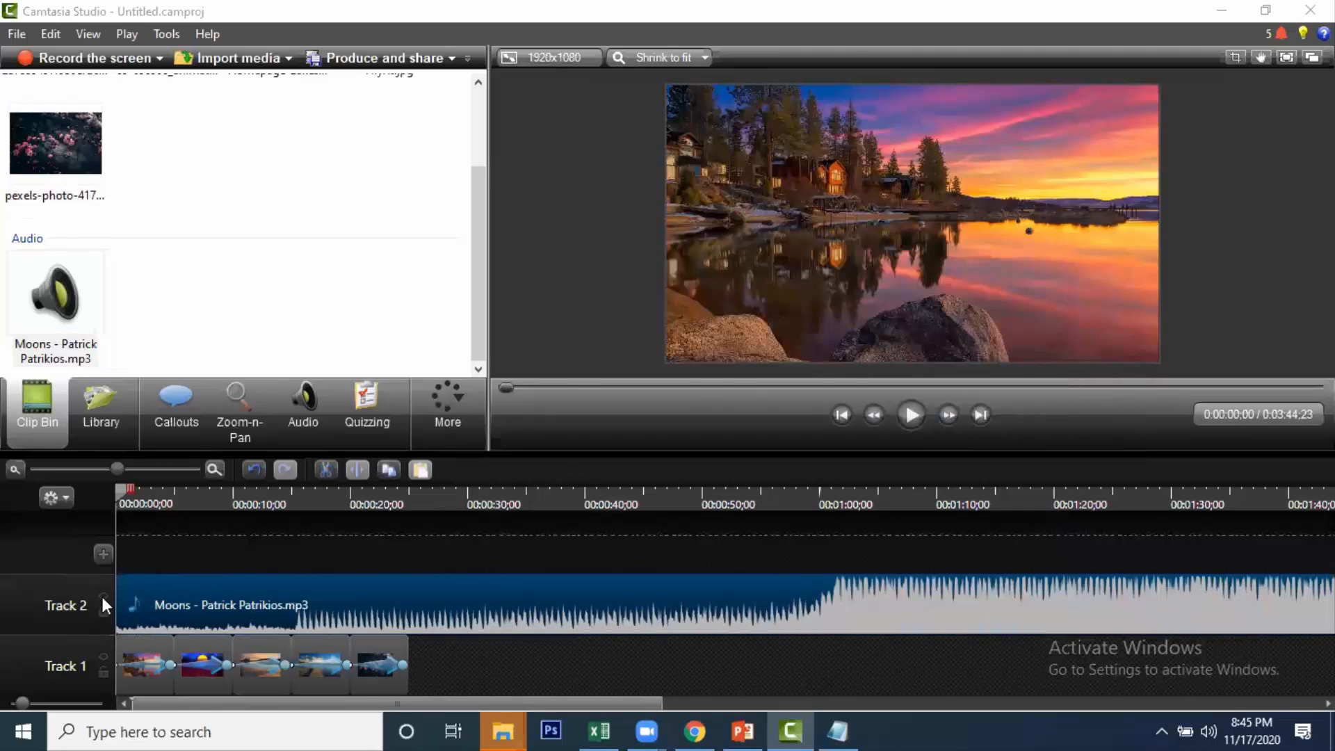
drag(427, 497, 301, 530)
click(408, 521)
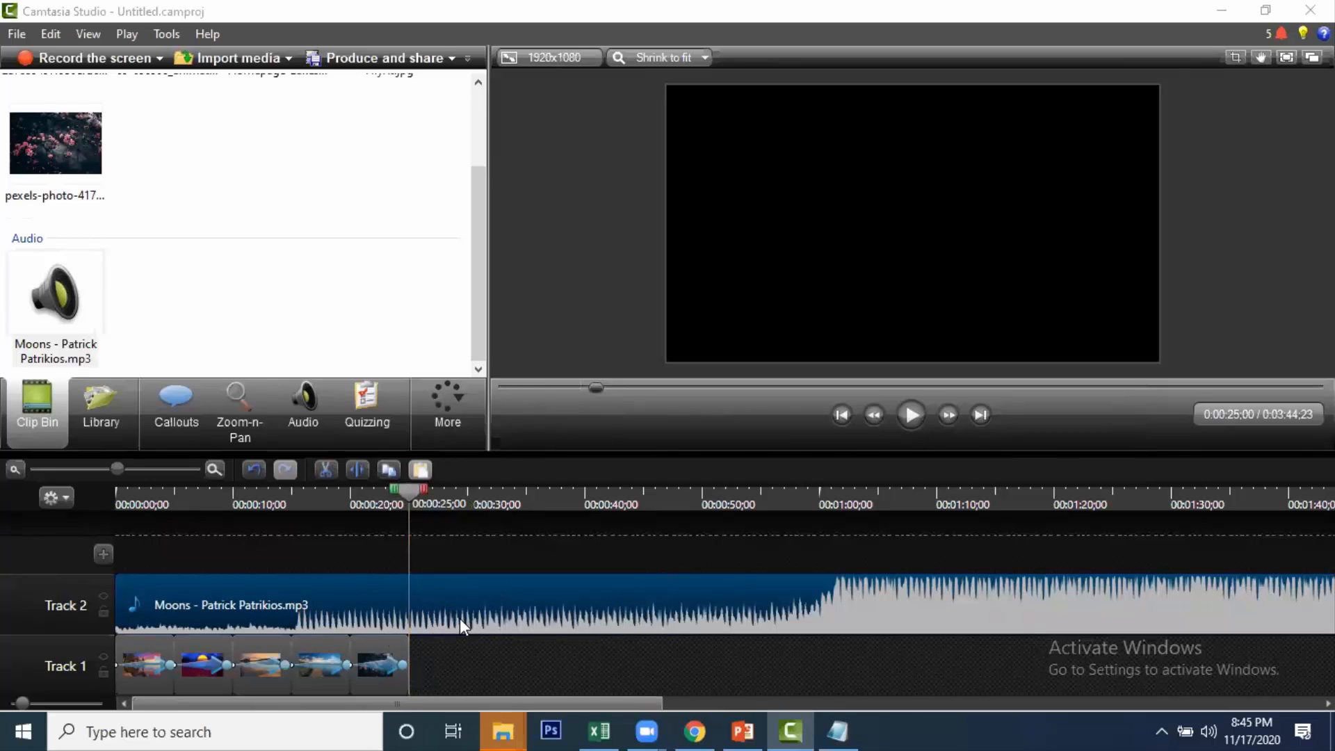
key(s)
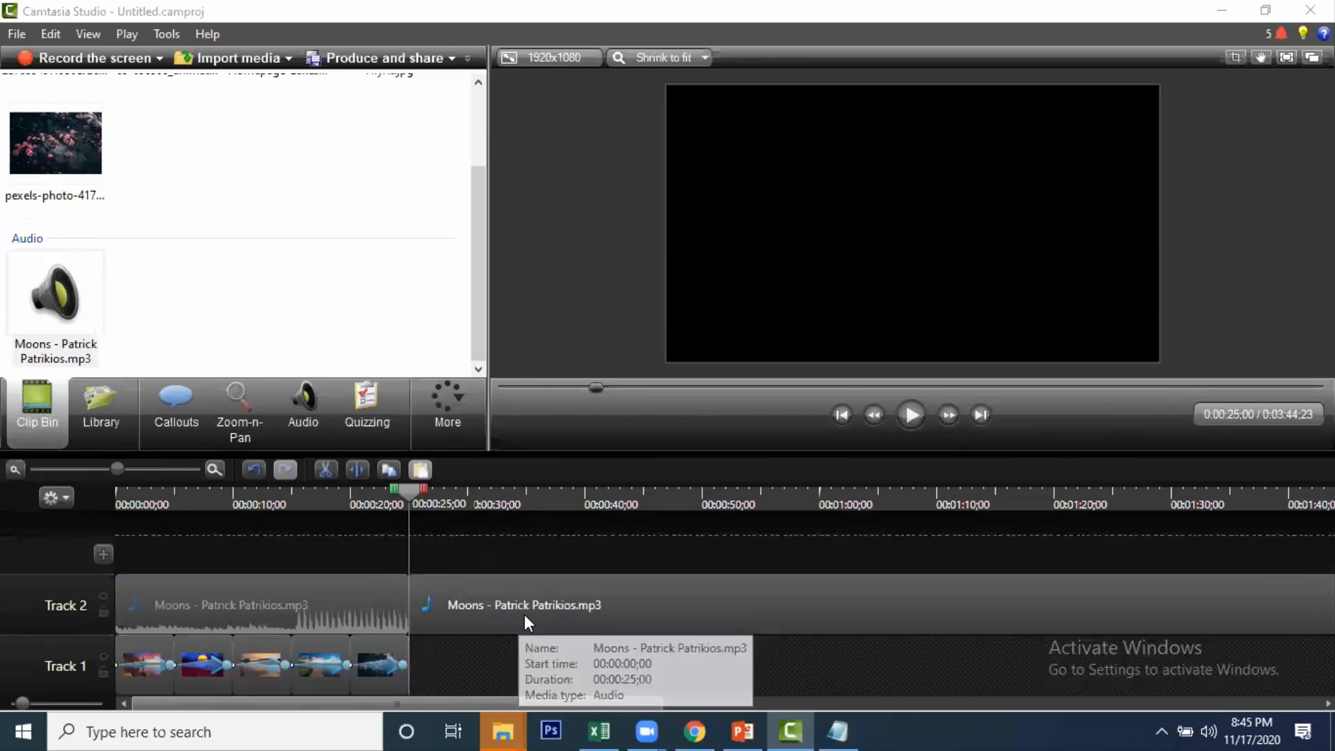
Step: Pull the surplus music after the 25-second split away from the kept section and delete it
click(487, 599)
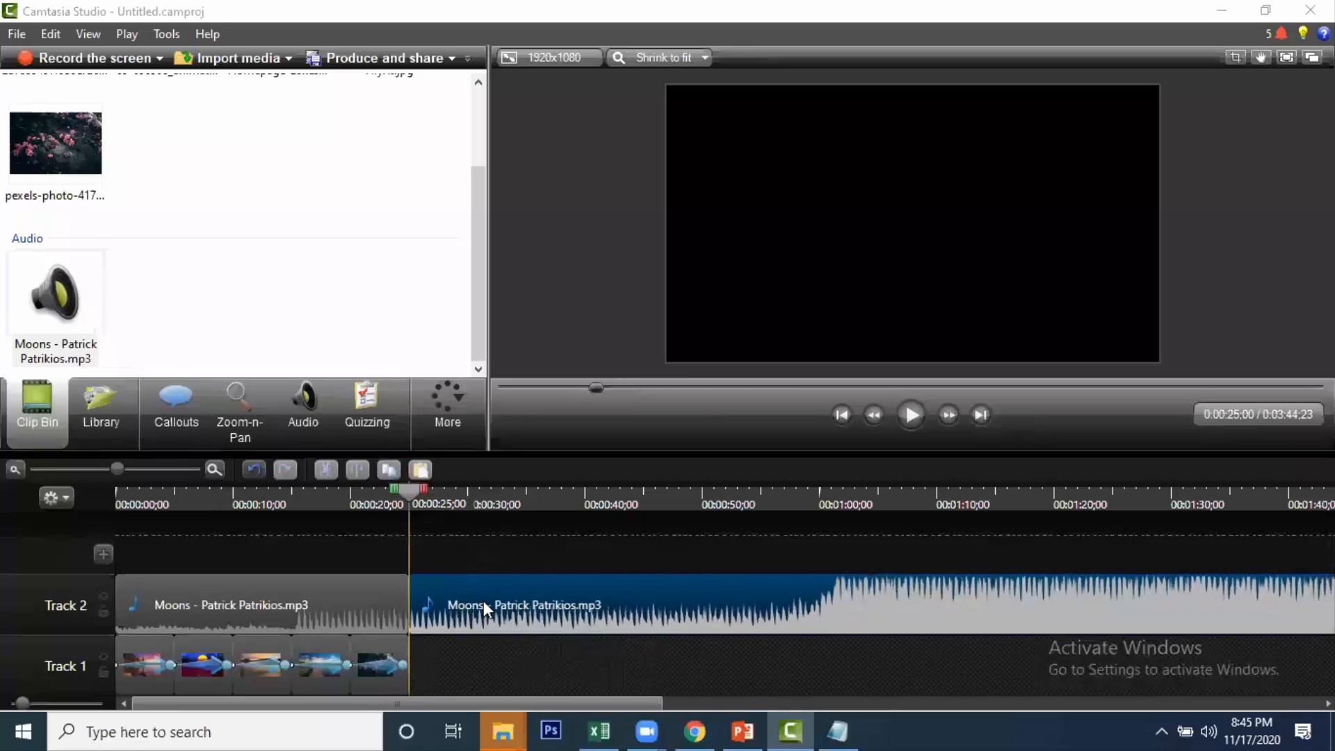
drag(483, 601, 569, 562)
drag(573, 610, 573, 610)
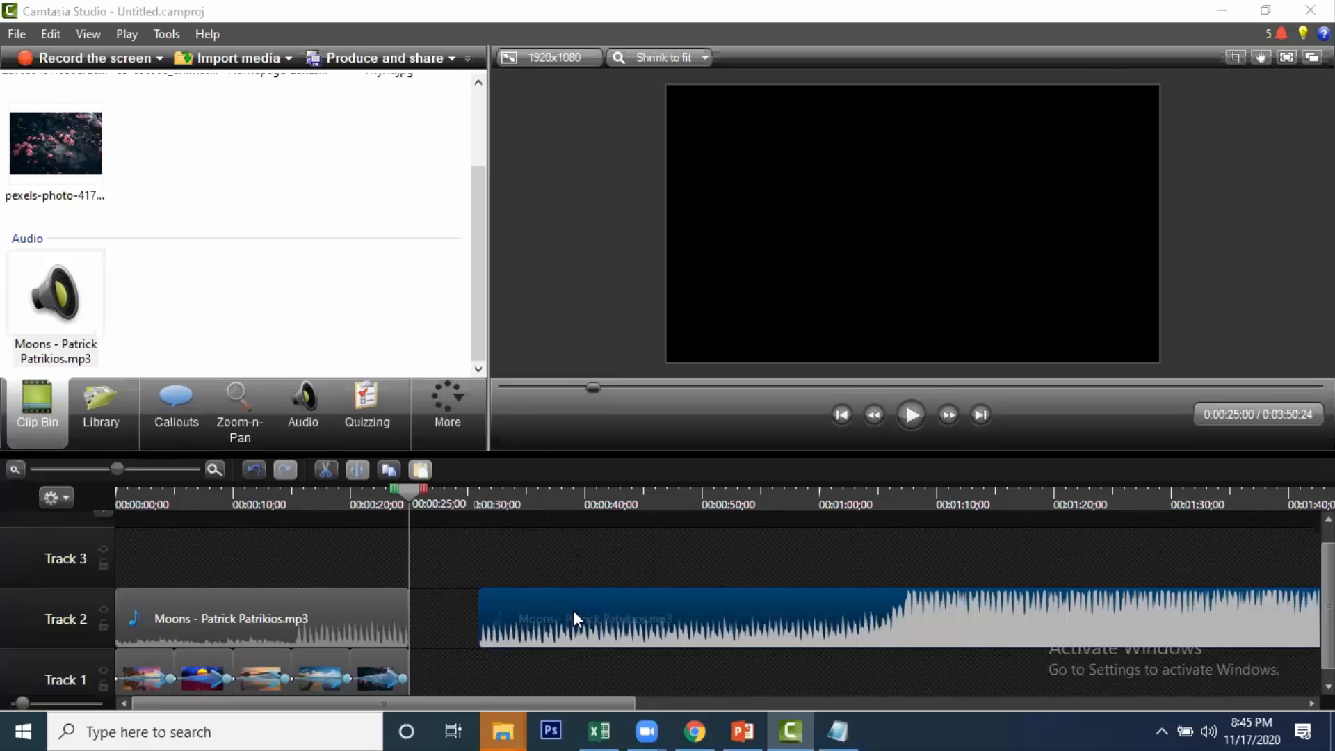
key(Delete)
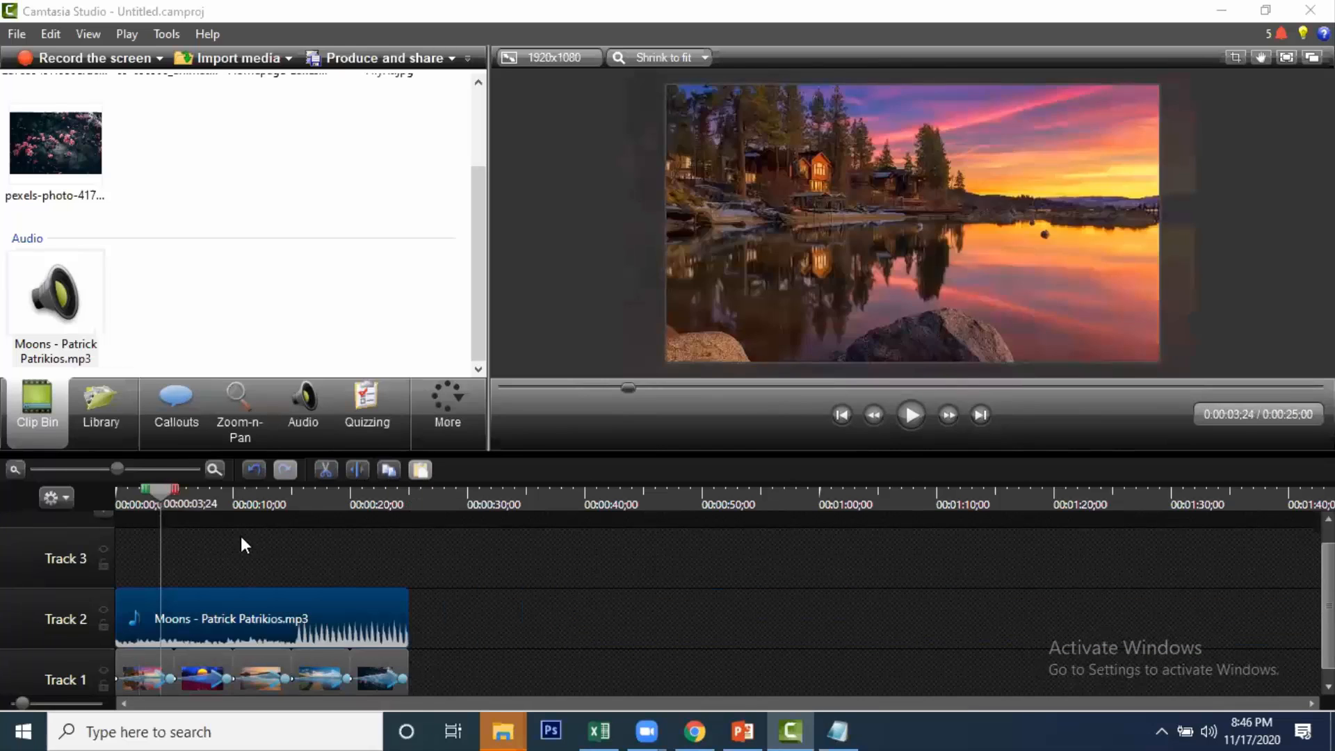
Step: Return the playhead to the timeline start and deselect the music clip on Track 2
drag(241, 536, 116, 577)
click(239, 553)
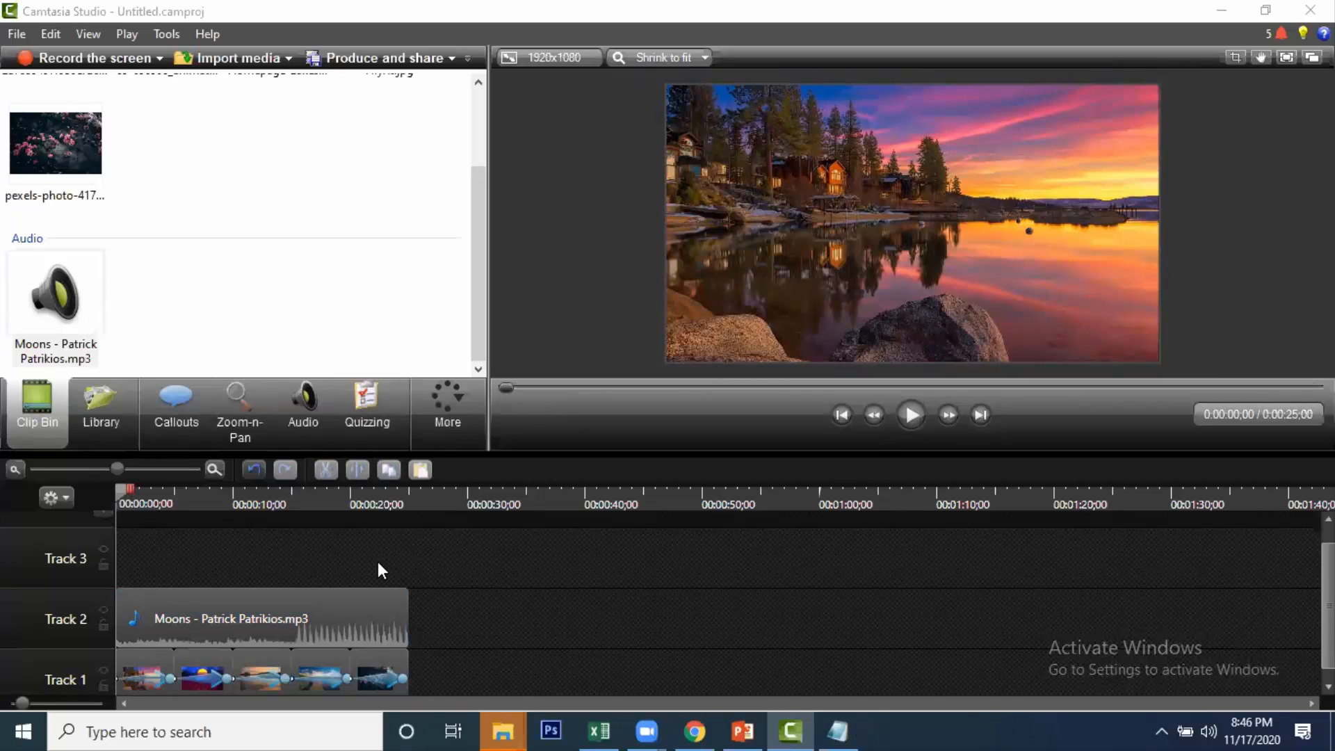
Step: Switch to Chrome, open YouTube and search for "green screen subscribe button"
click(693, 730)
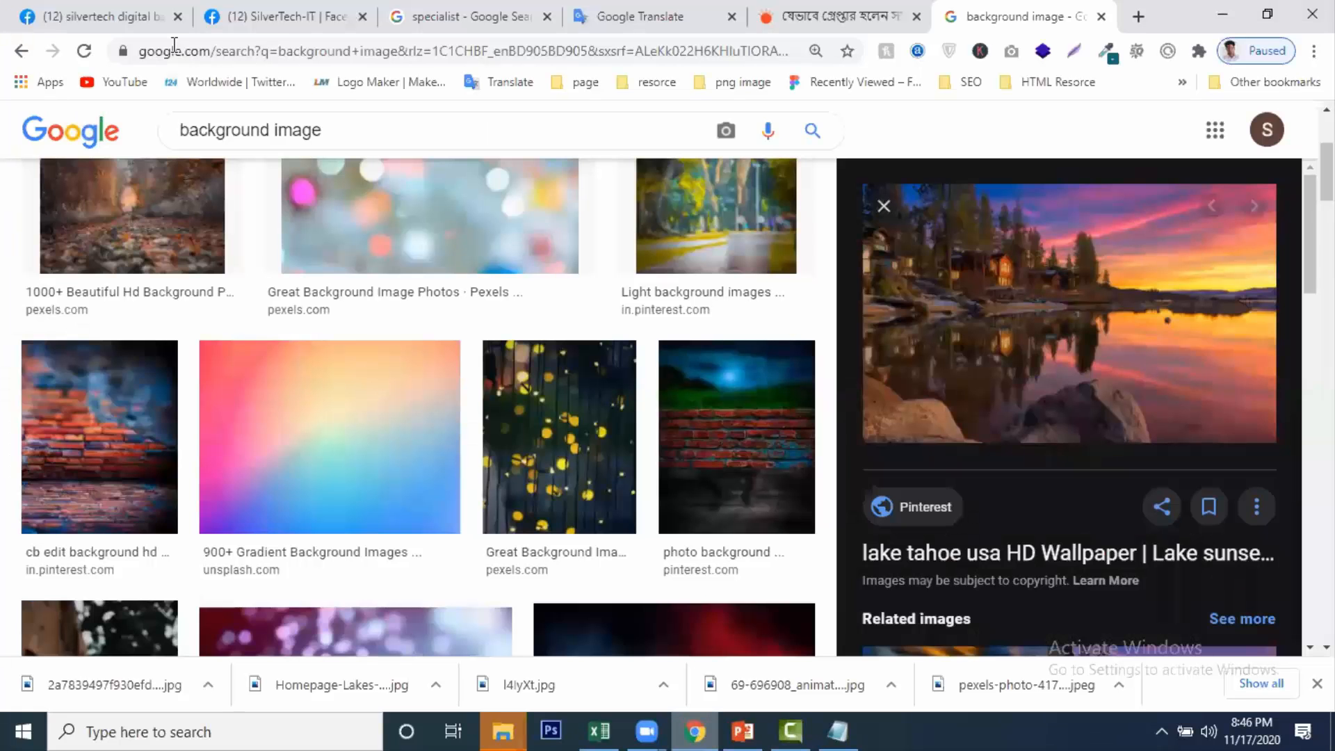
click(132, 83)
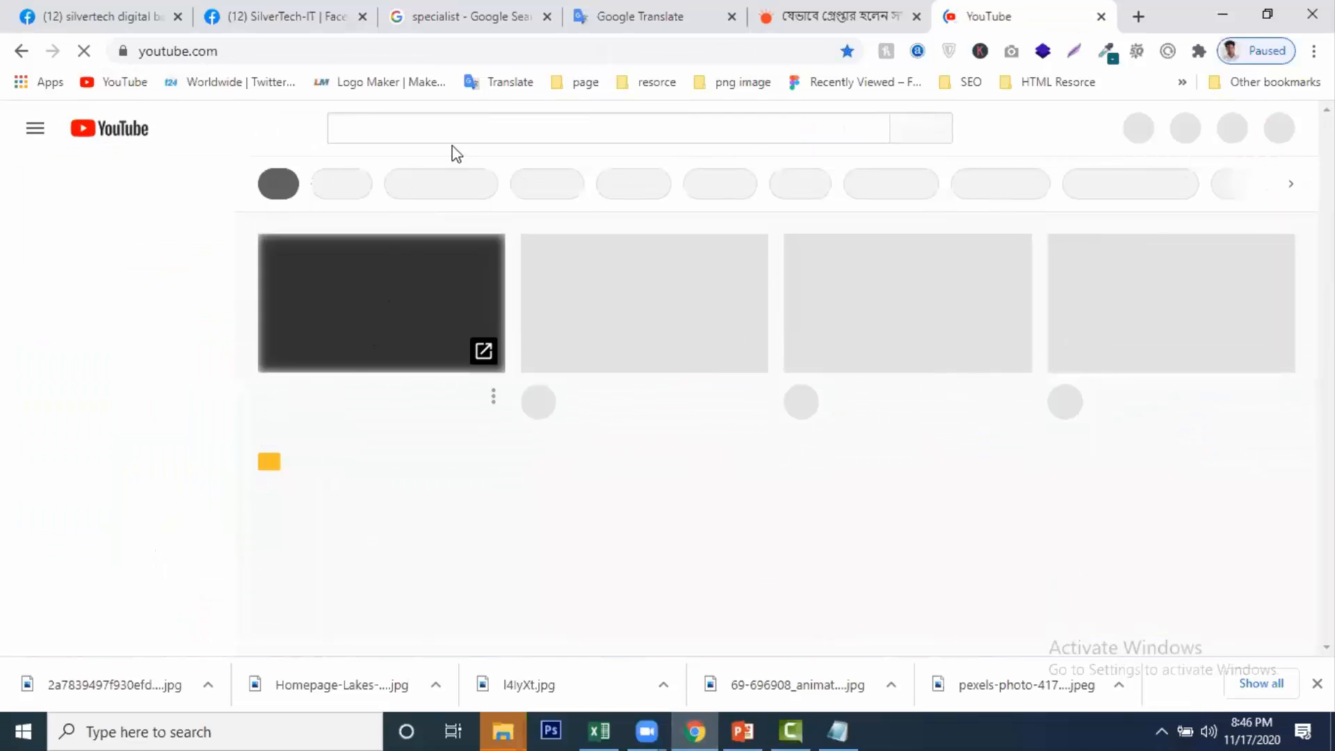
click(450, 127)
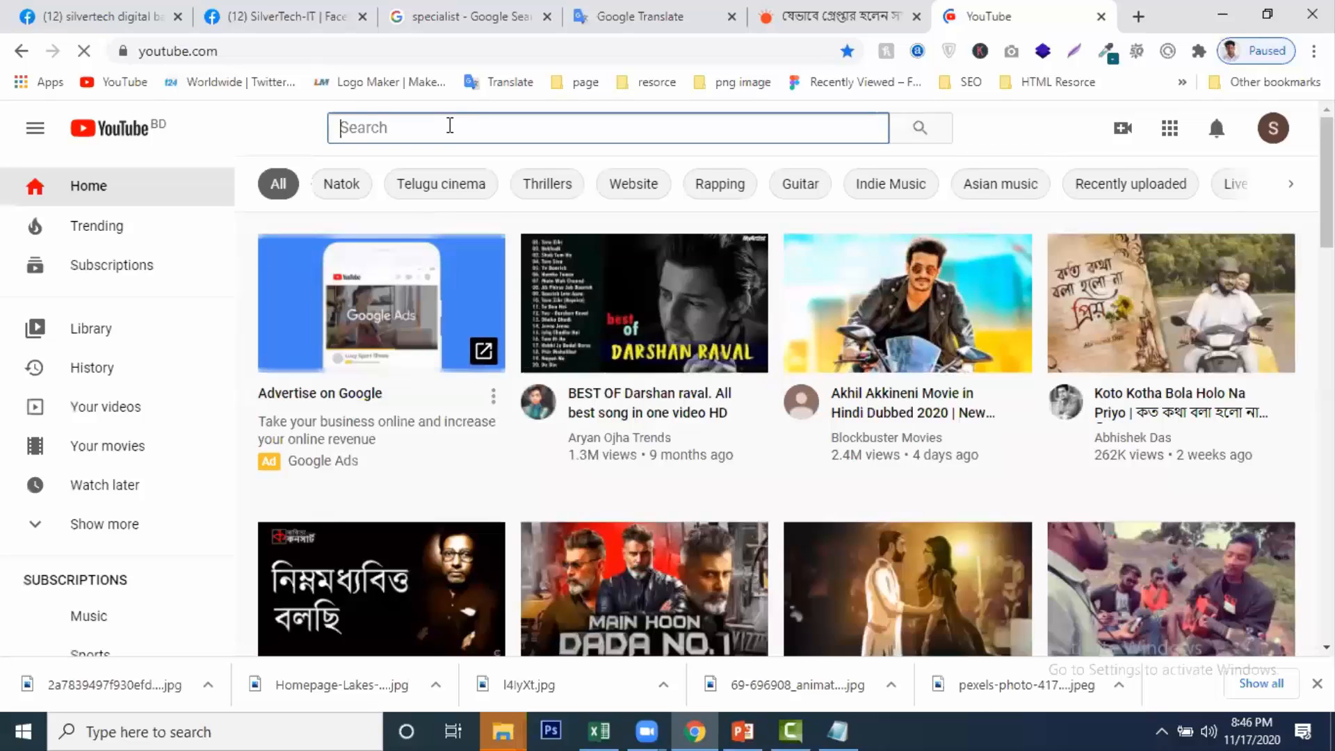
text(gree)
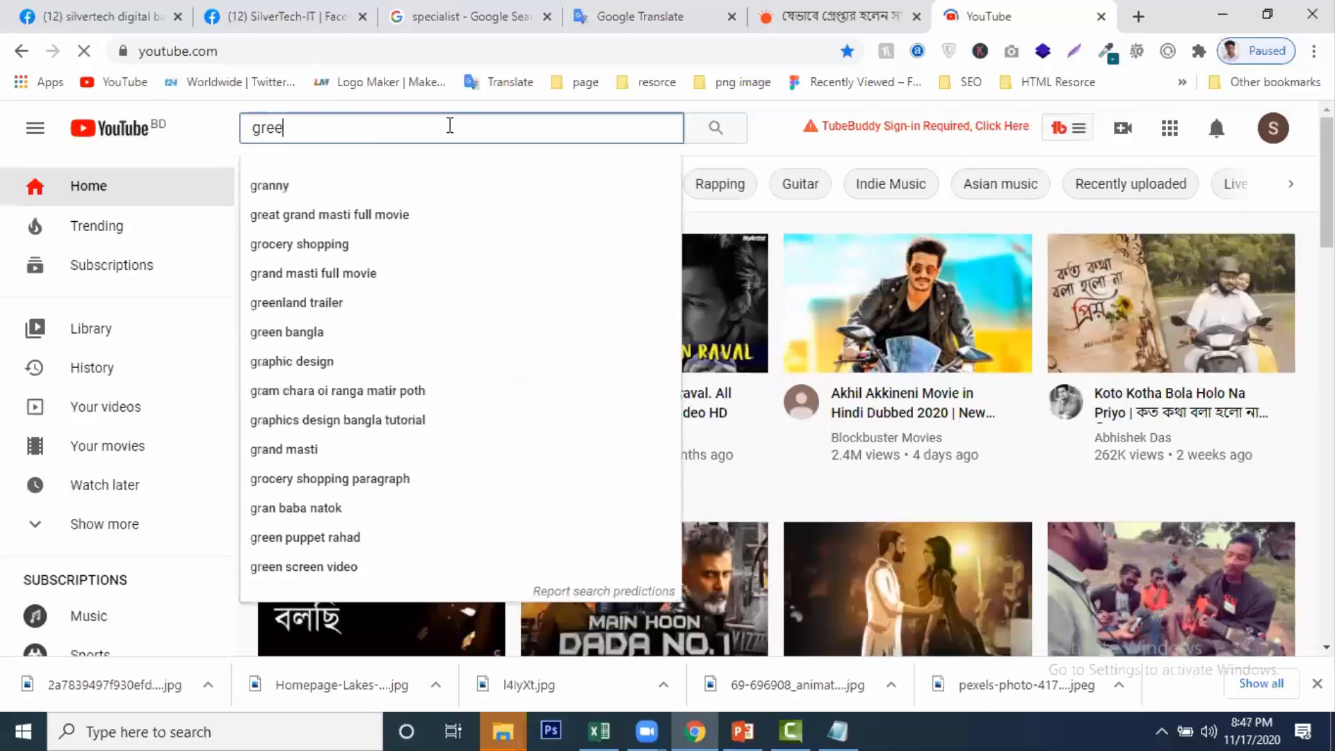
text(n scr)
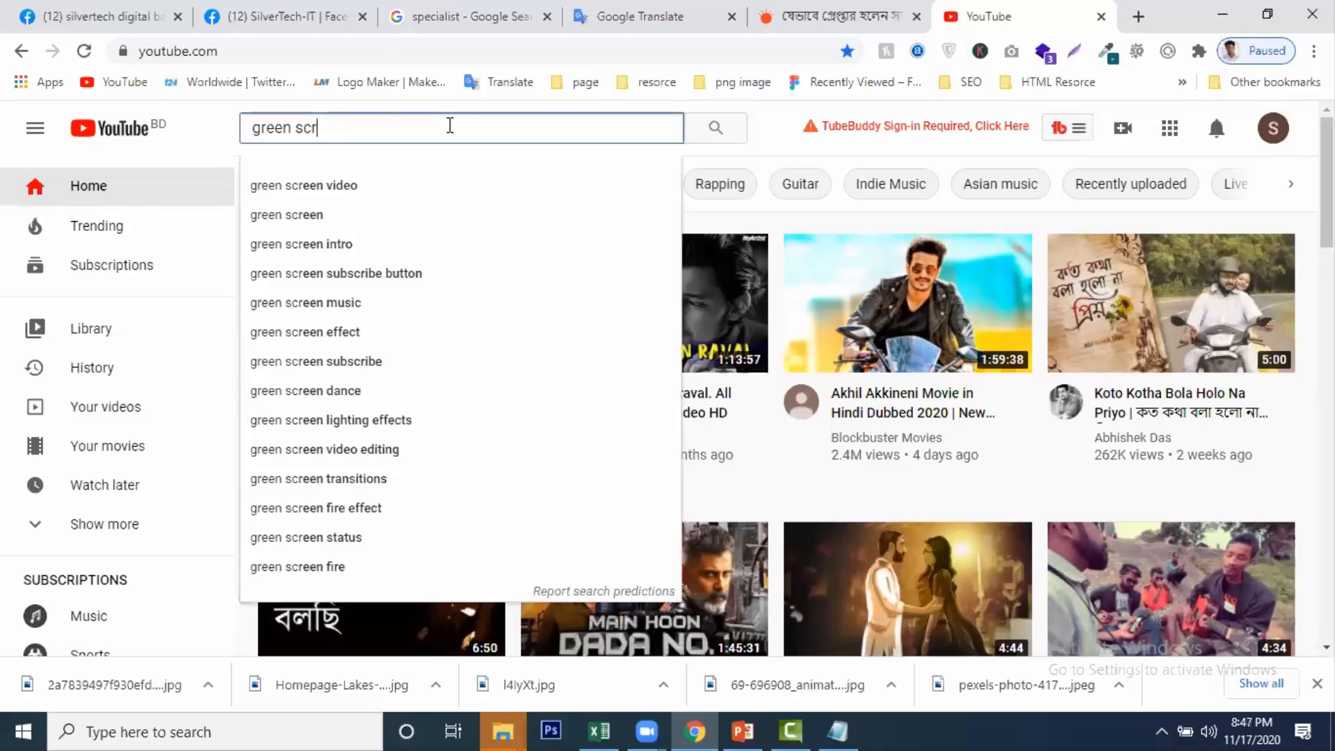
text(een sun)
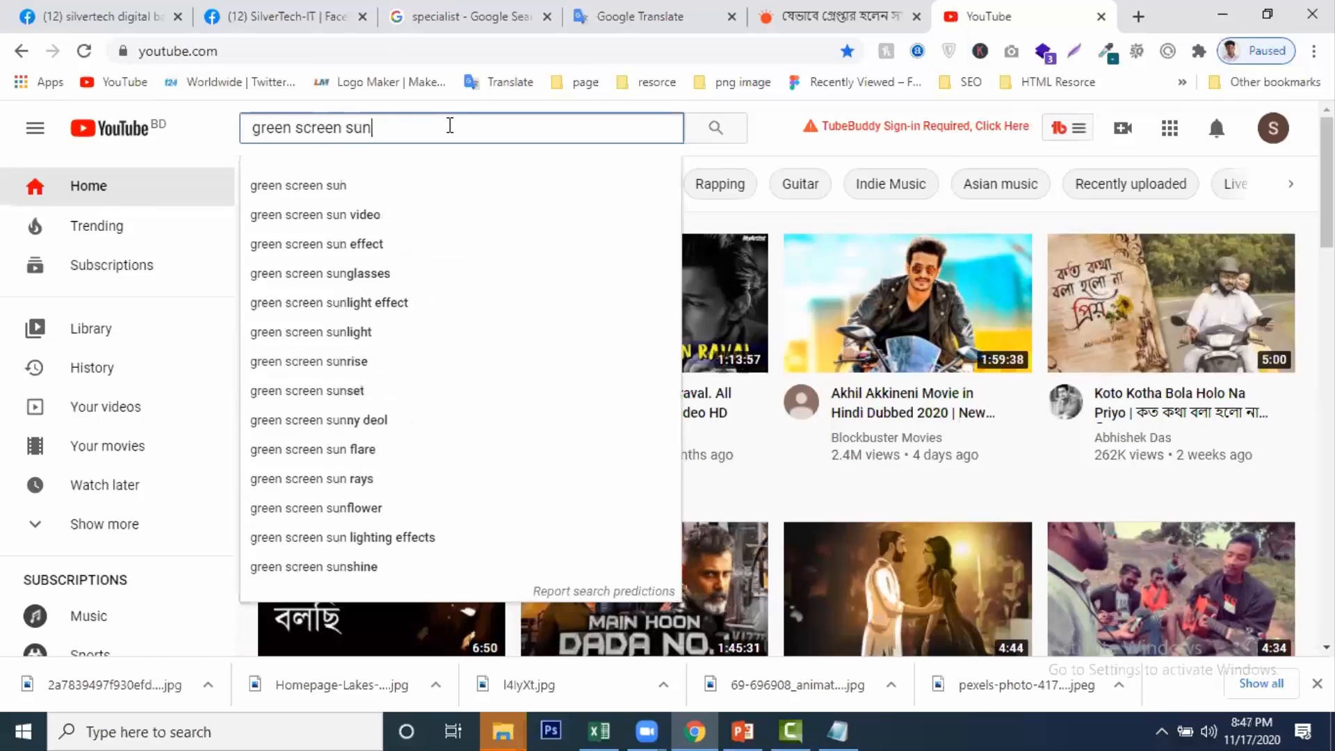
key(BackSpace)
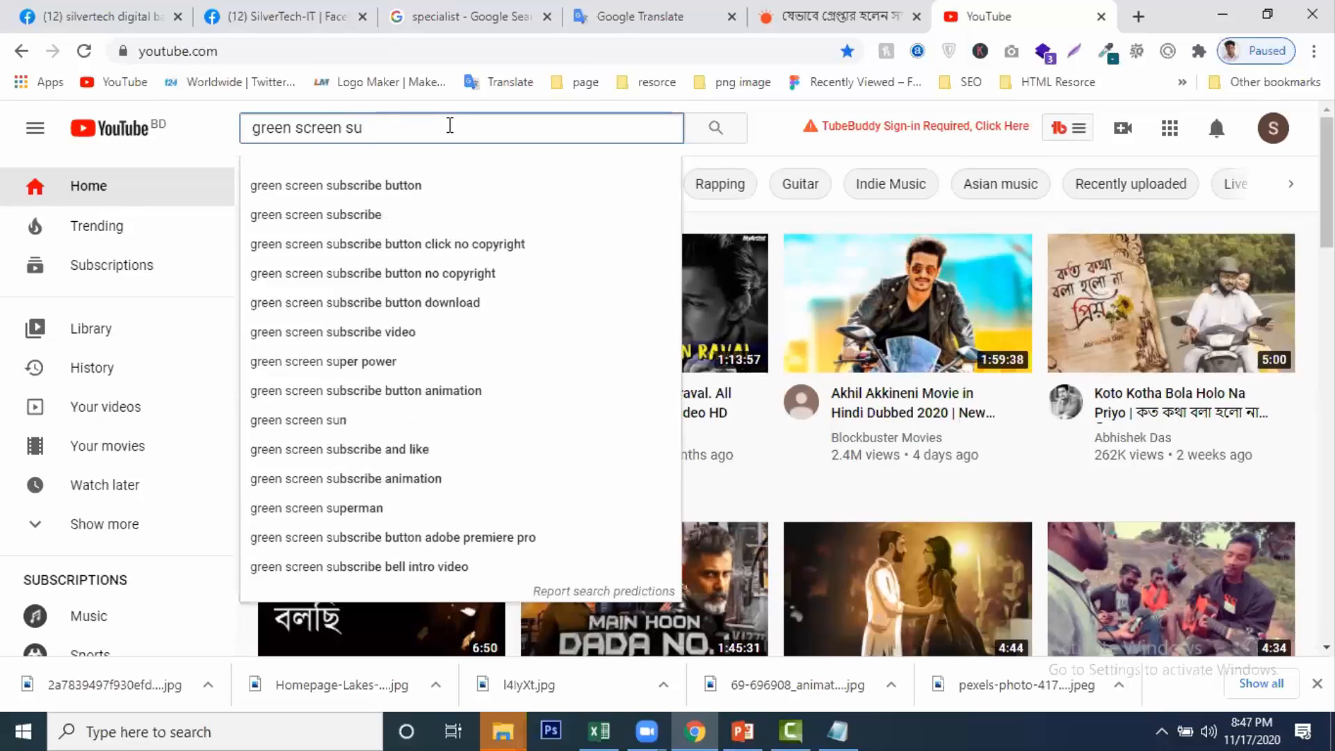
click(397, 196)
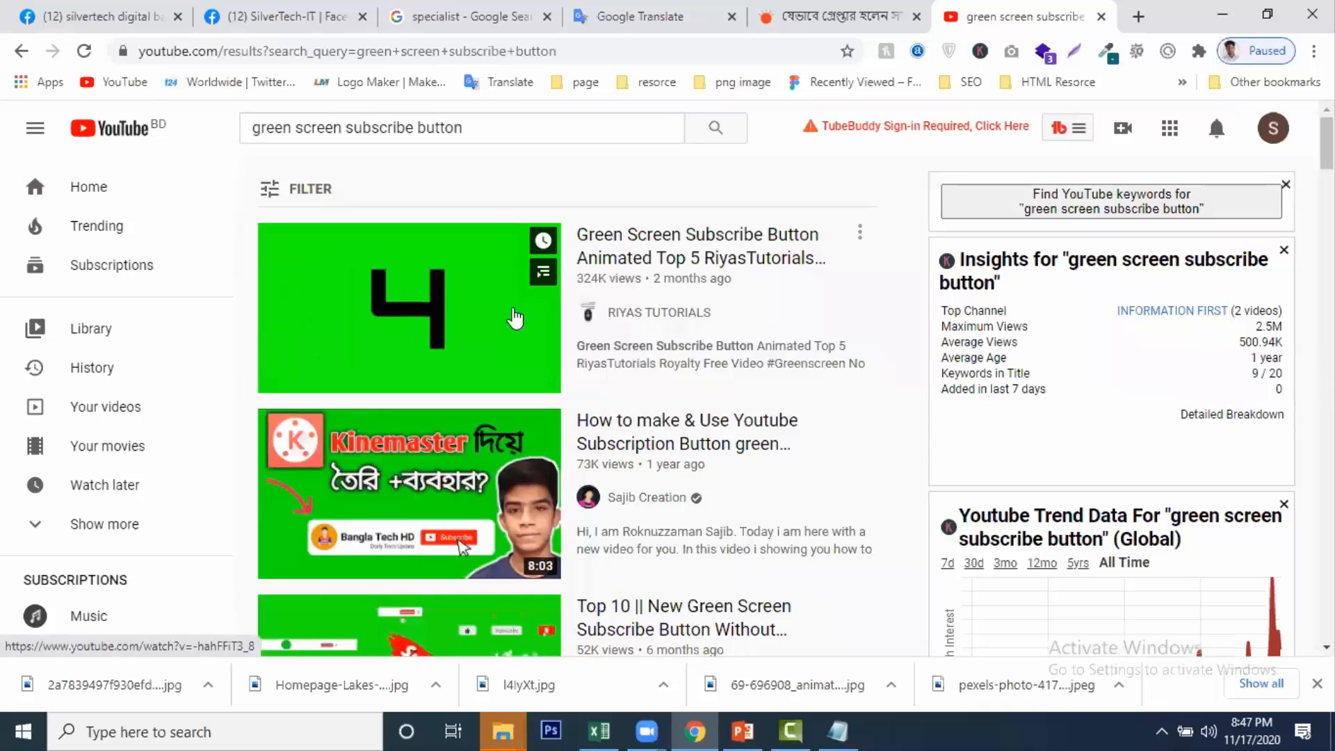
Step: Open the video "Green Screen Subscribe Button Animated Top 5" by Riyas Tutorials and pause it at 1:10
click(689, 243)
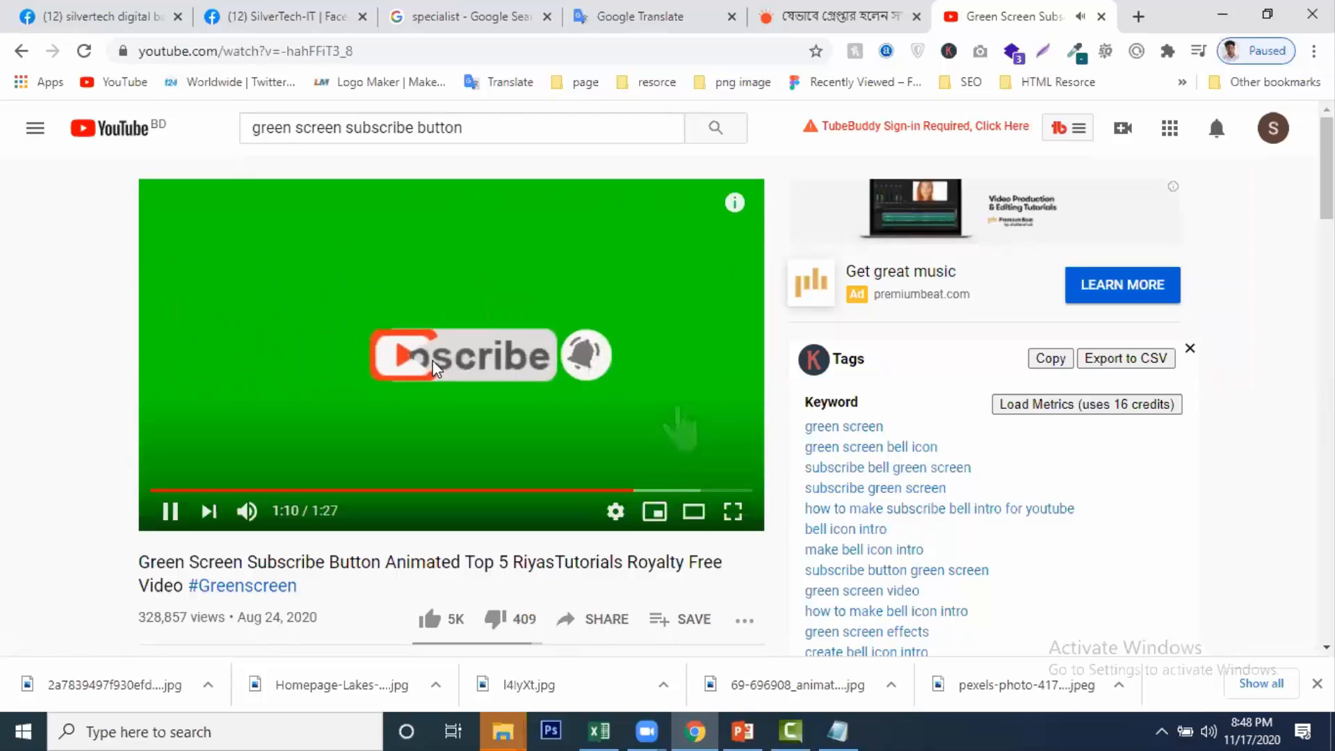
click(433, 369)
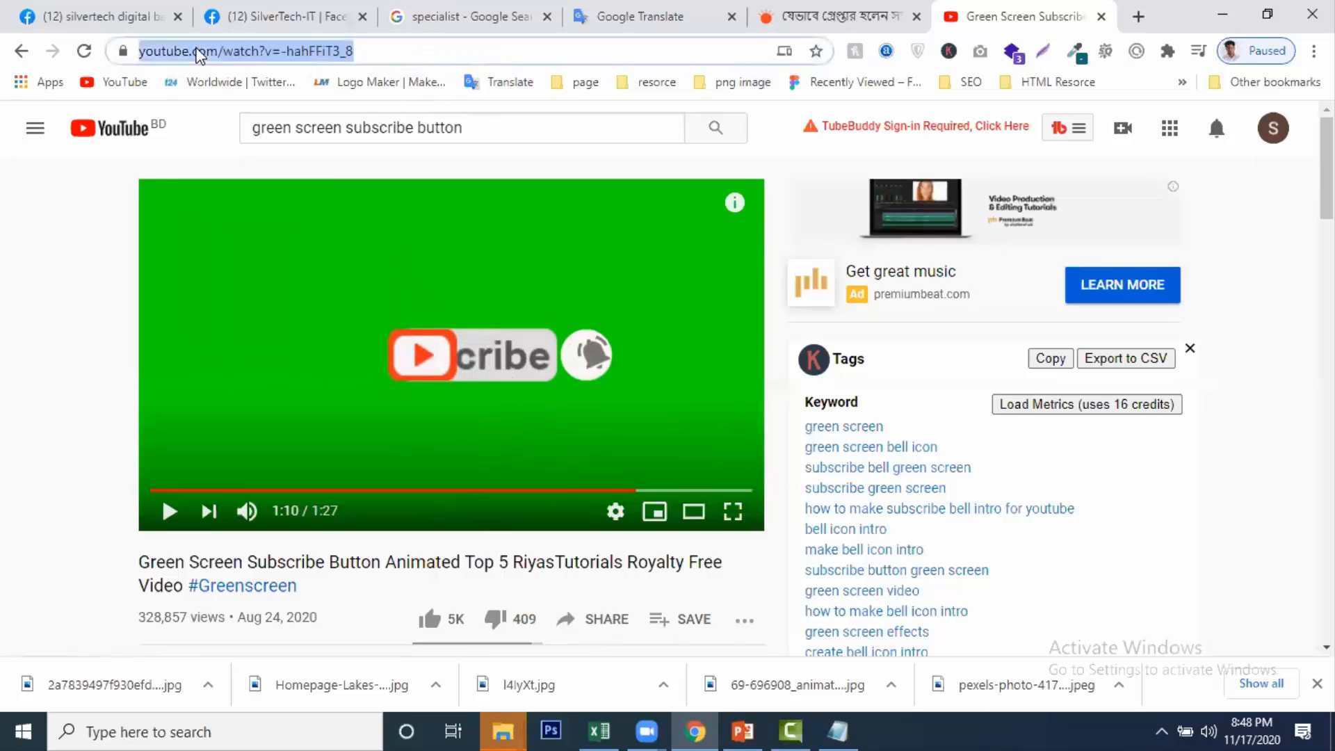
Step: Insert "ss" before "youtube" in the video's web address and load it to reach the savefrom.net downloader
double_click(194, 52)
click(49, 291)
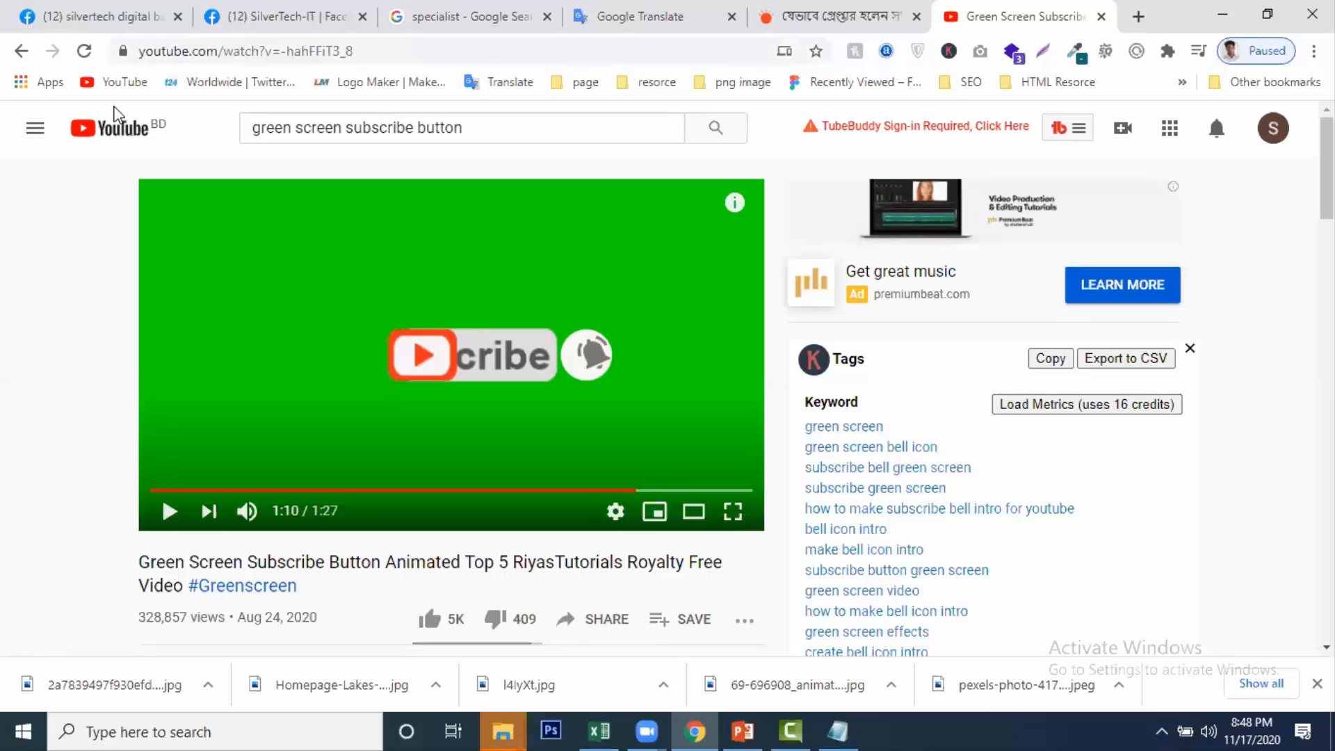
click(226, 55)
key(ctrl+c)
click(226, 56)
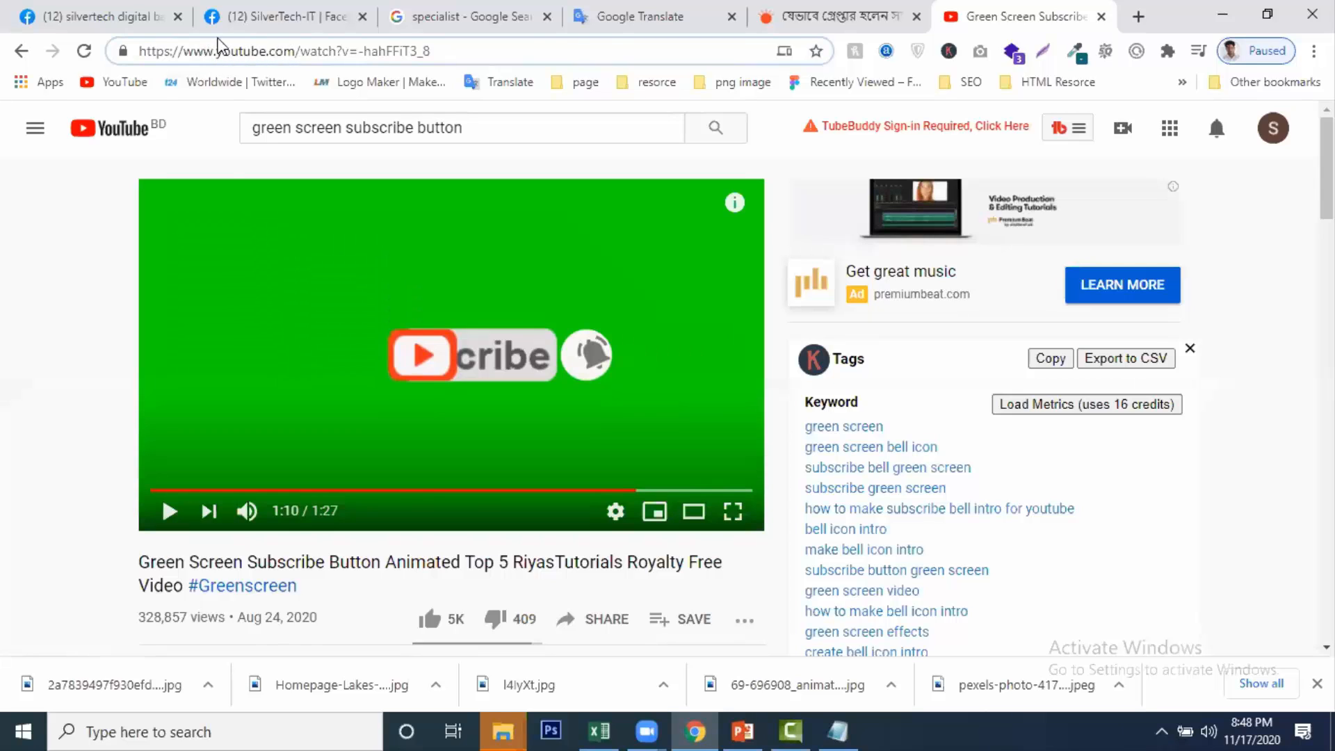
text(ss)
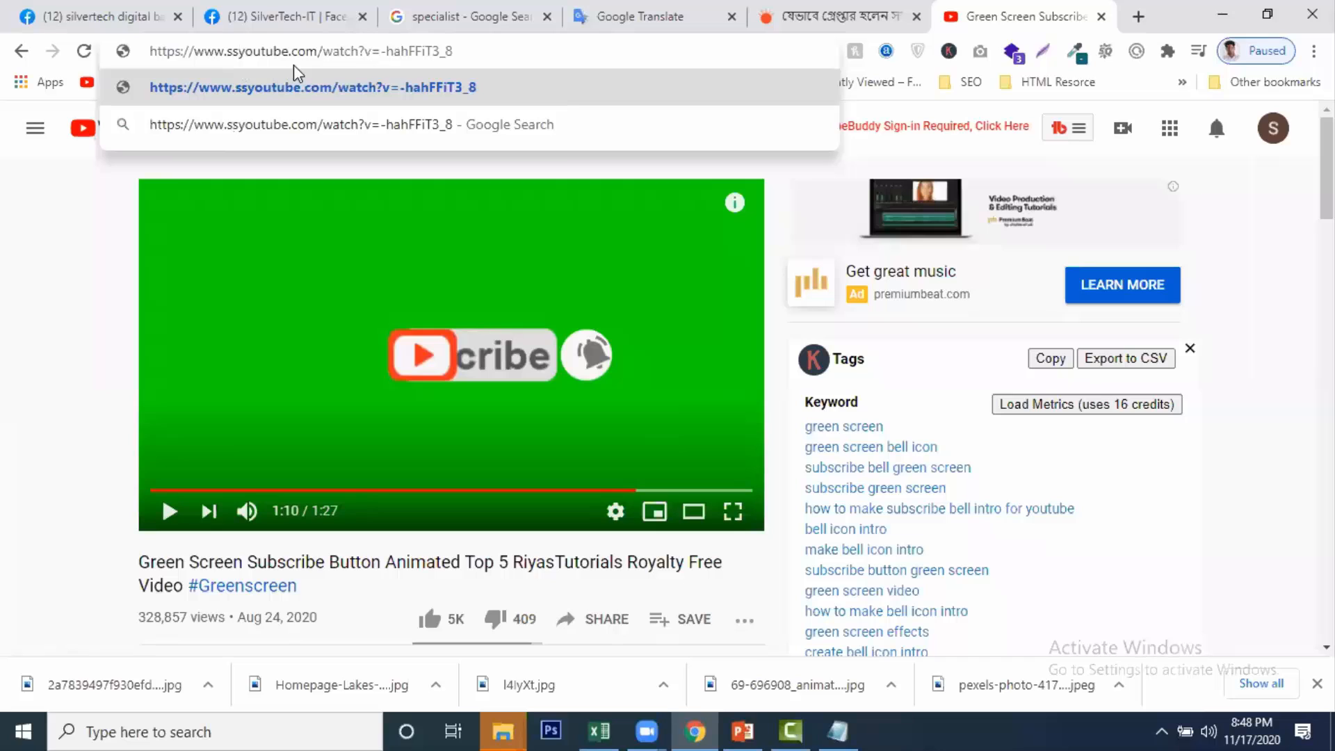
key(Return)
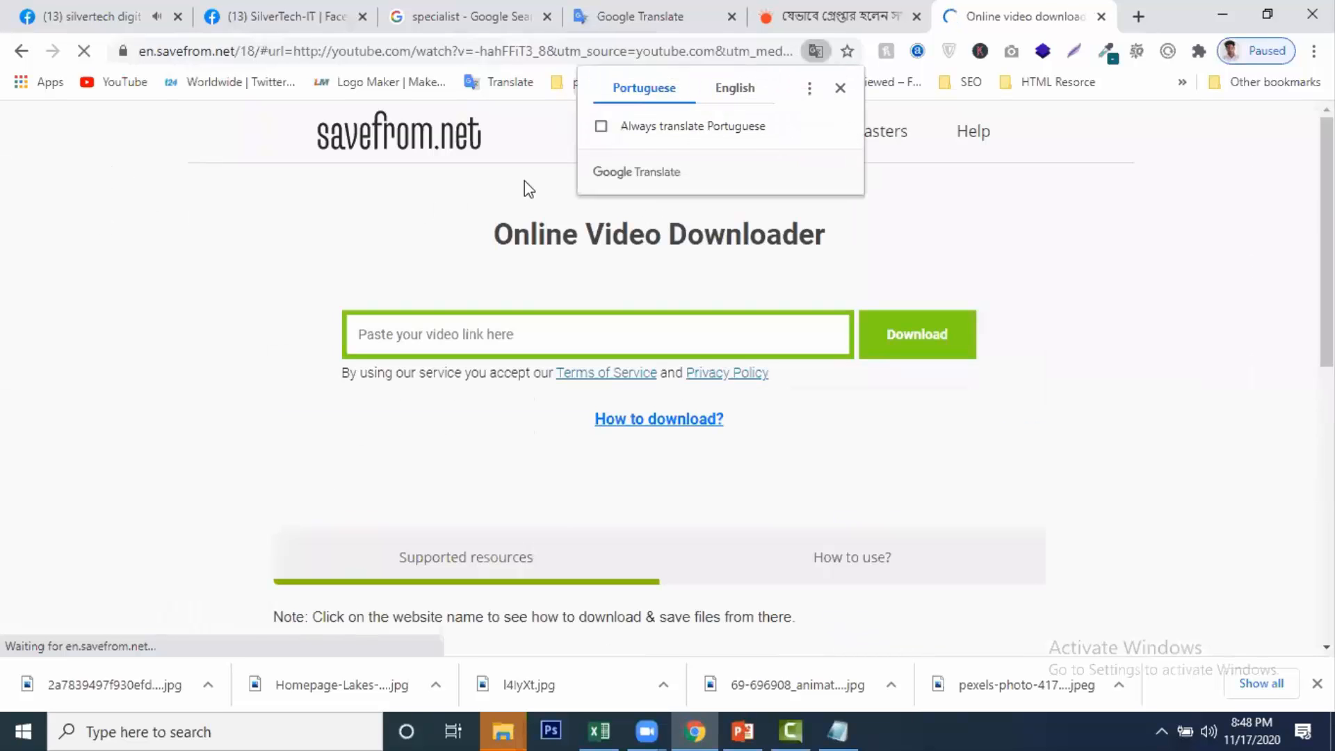
Step: Dismiss the translation offer and look over the video's MP4 720 download option
click(837, 90)
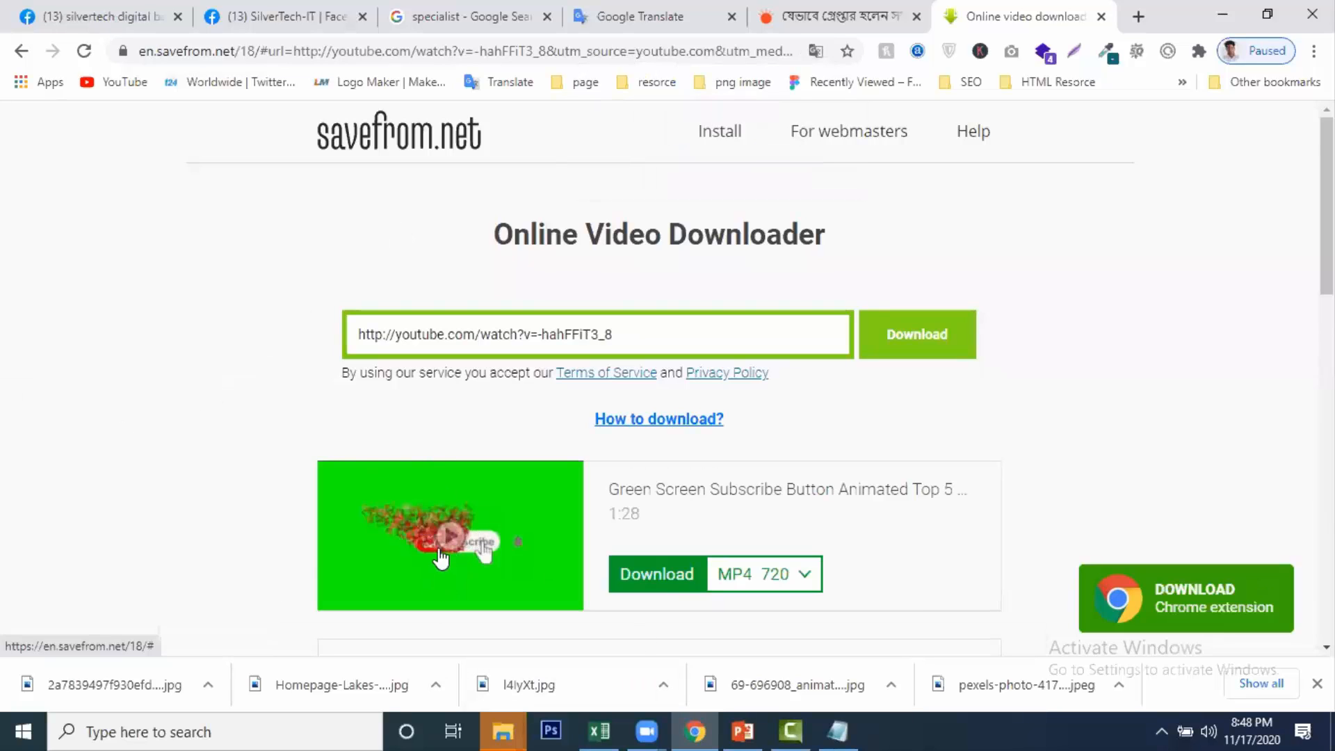
scroll(248, 486, down, 3)
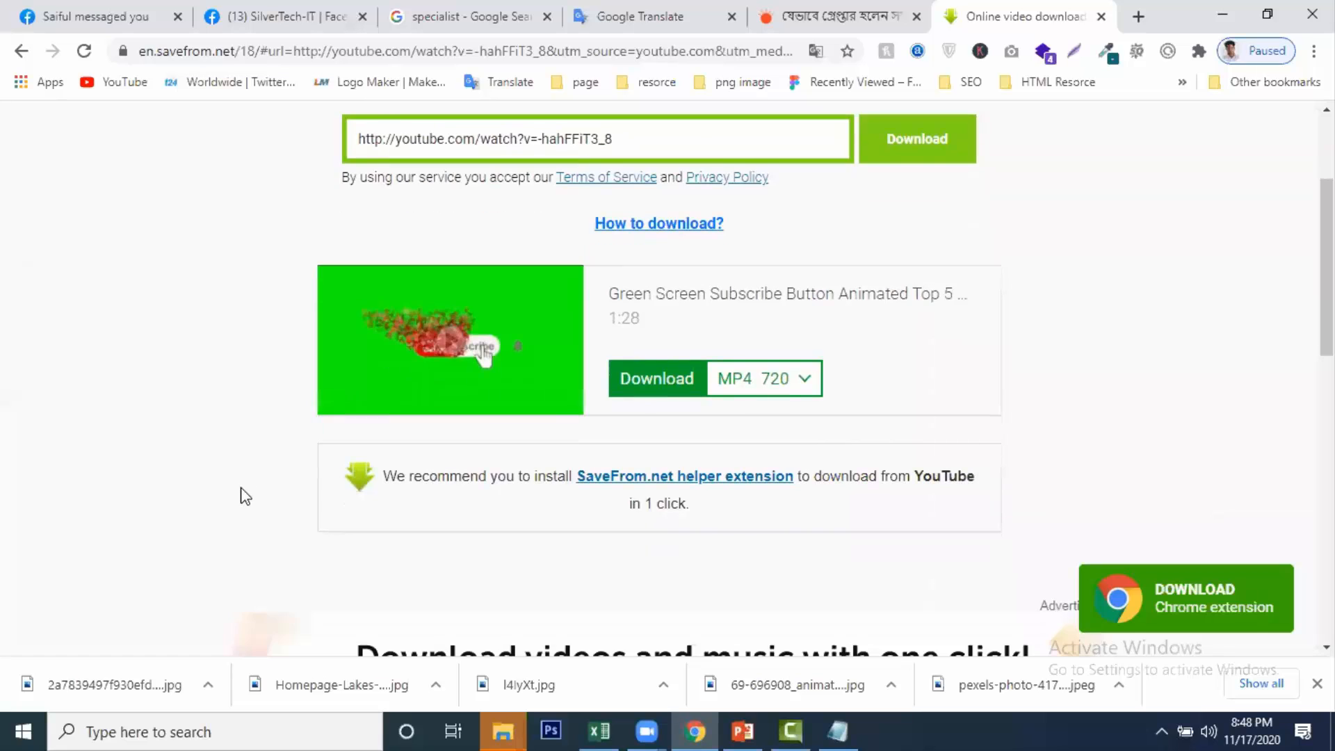
scroll(240, 491, up, 3)
scroll(251, 487, down, 3)
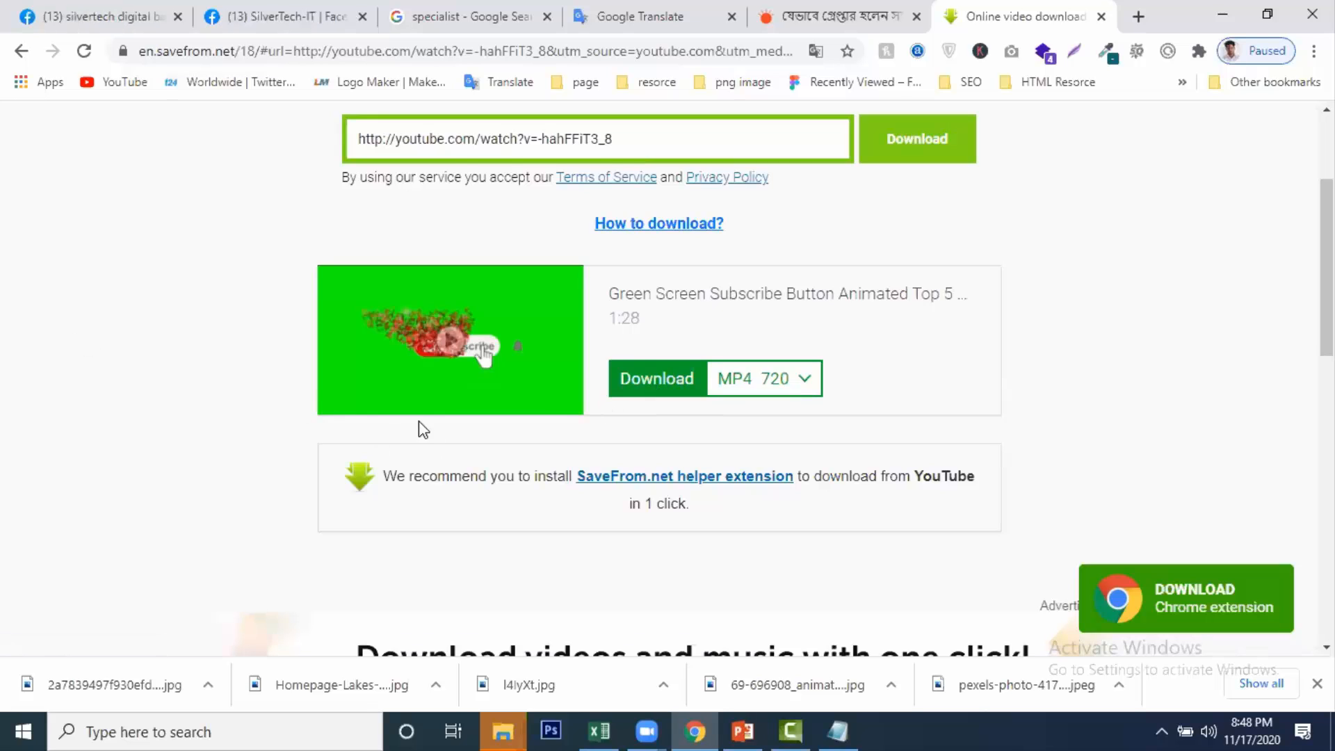
Step: Open the original YouTube video in a new browser tab from its pasted address and pause it
click(21, 51)
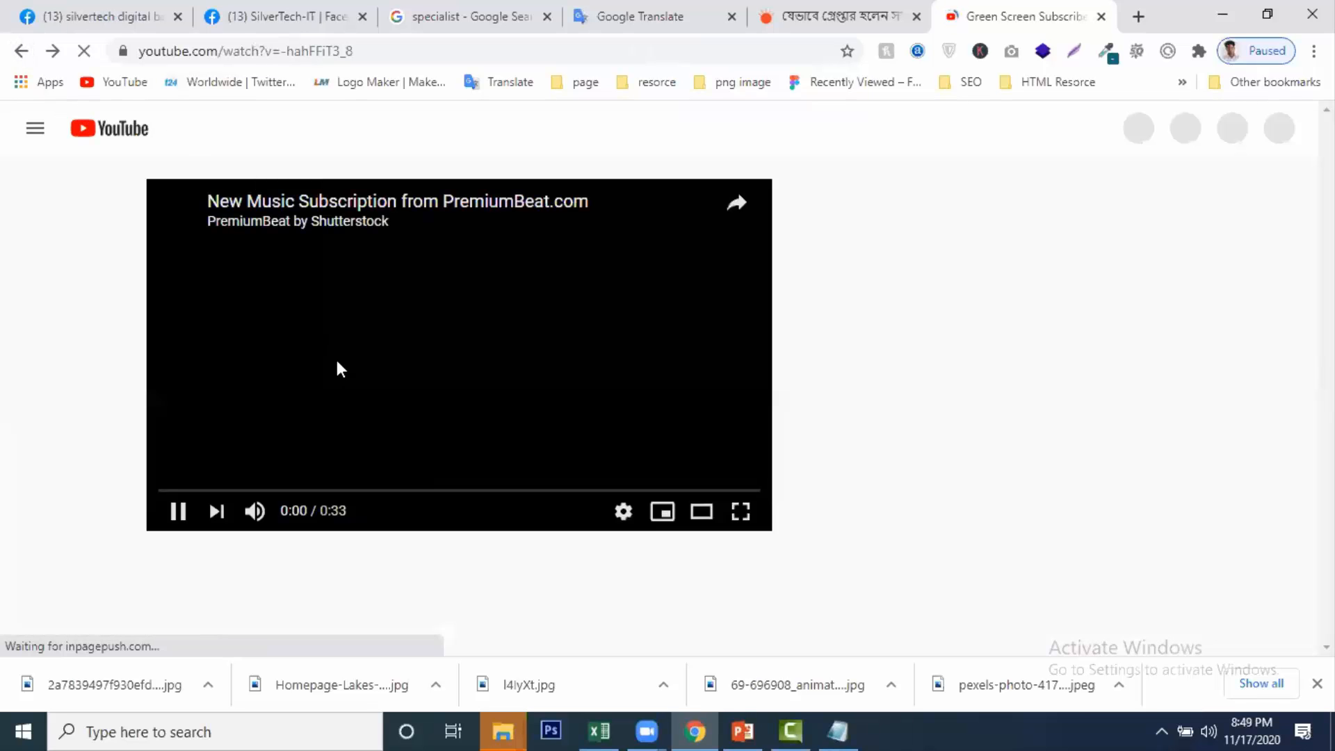
key(ctrl+t)
click(754, 48)
key(ctrl+v)
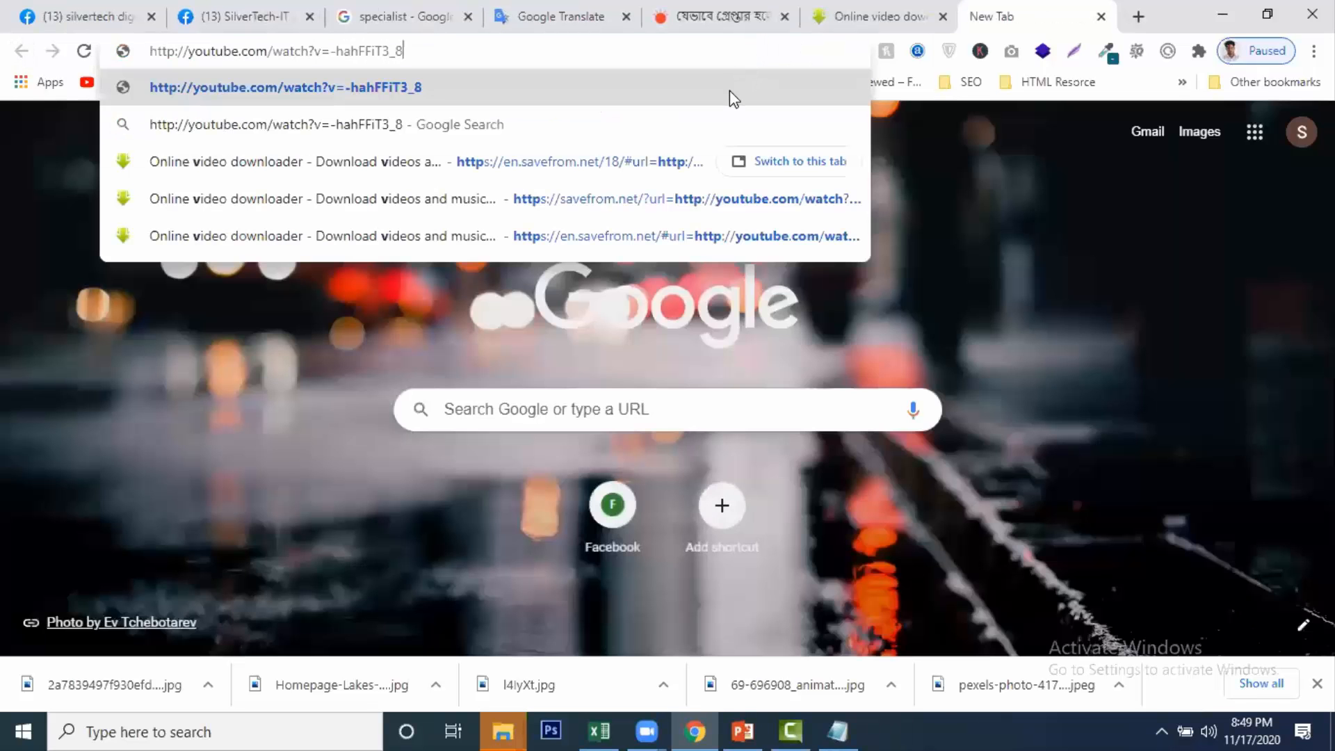
click(727, 94)
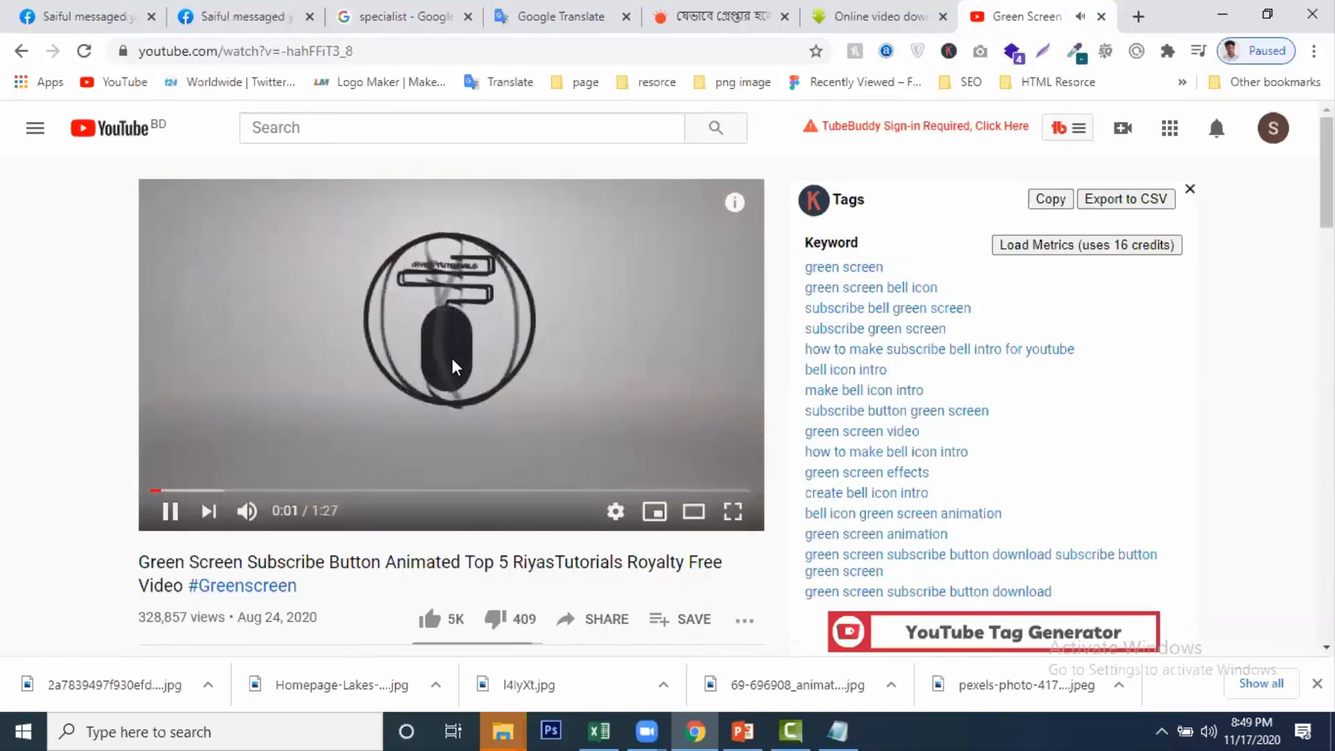
click(450, 363)
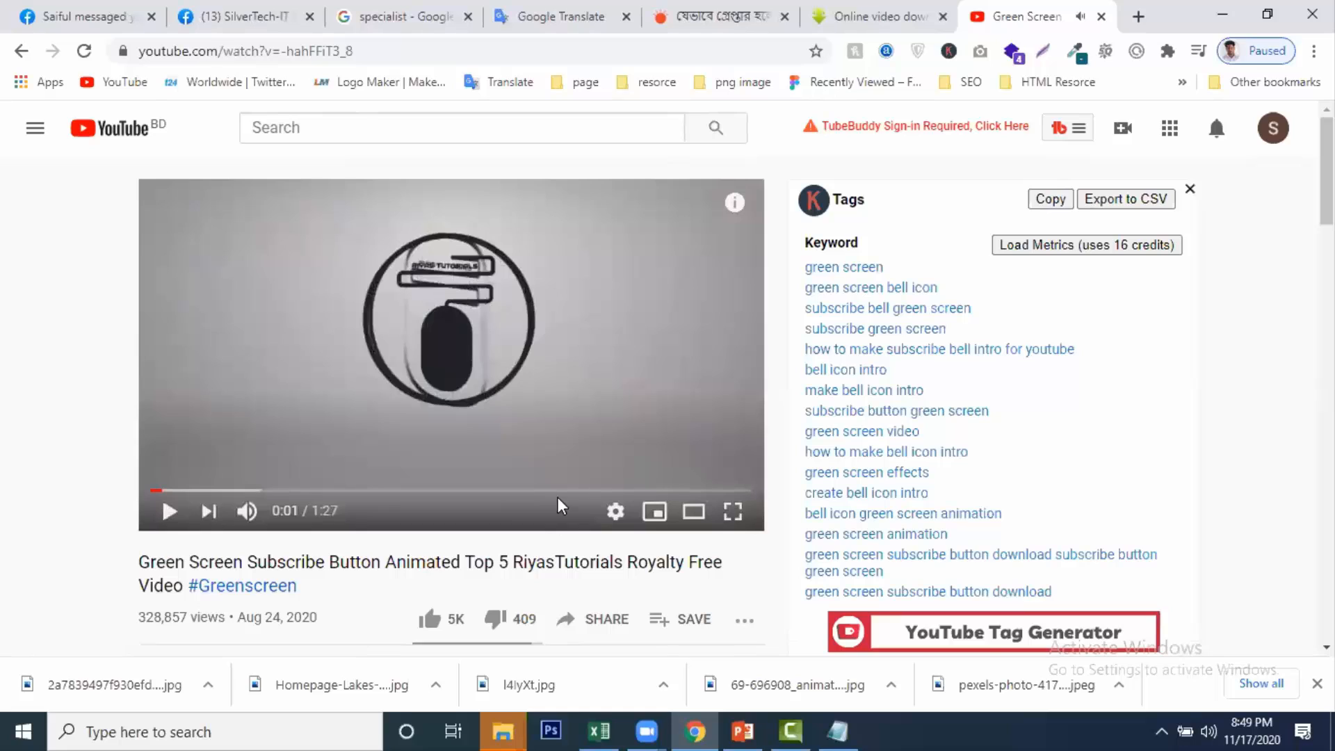
Step: Close the overlay ad and skip to the Subscribe button animation at 1:06 in the video
click(584, 490)
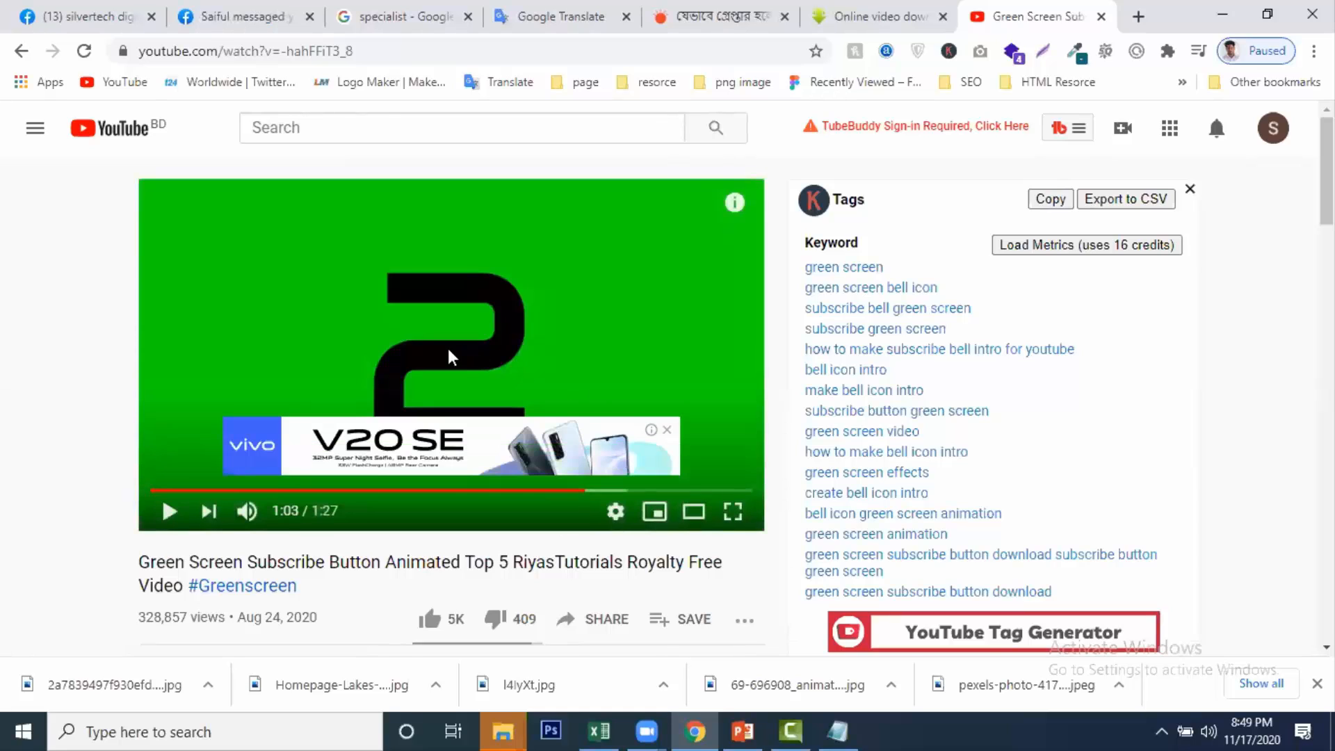
click(668, 431)
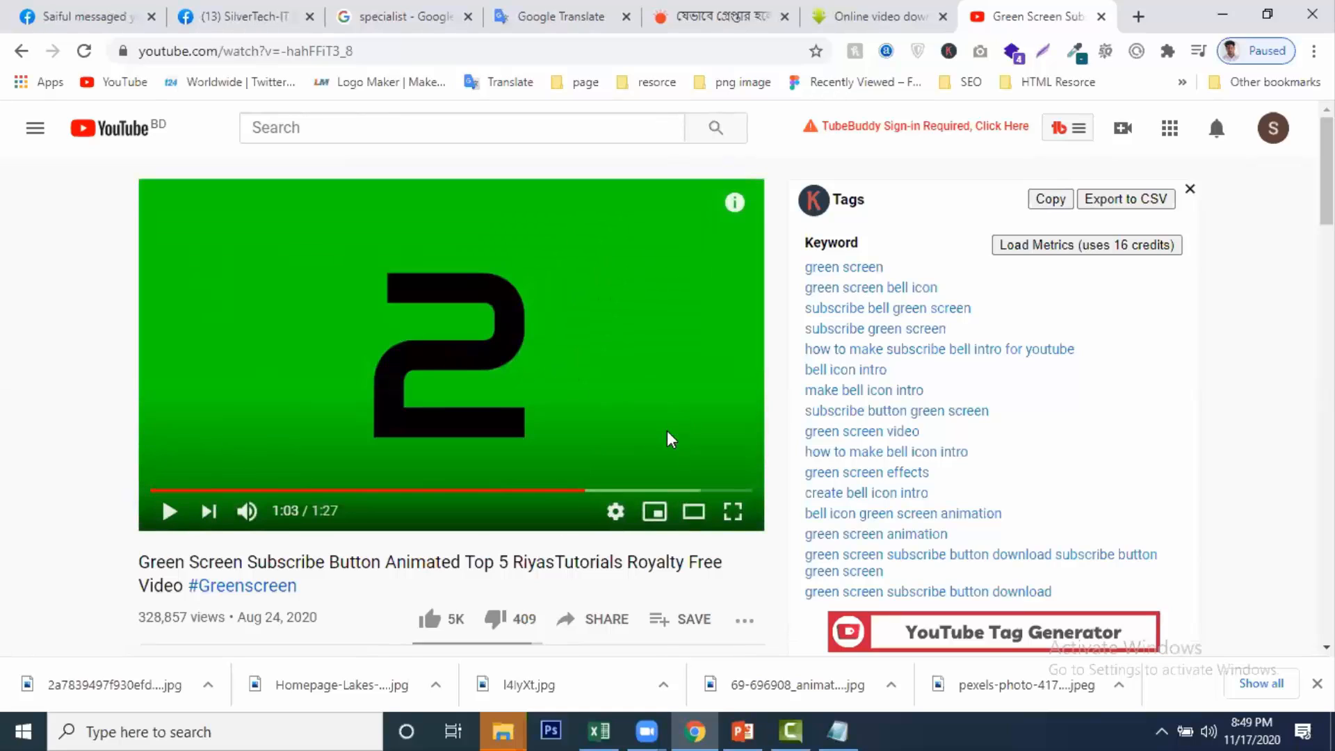
click(608, 490)
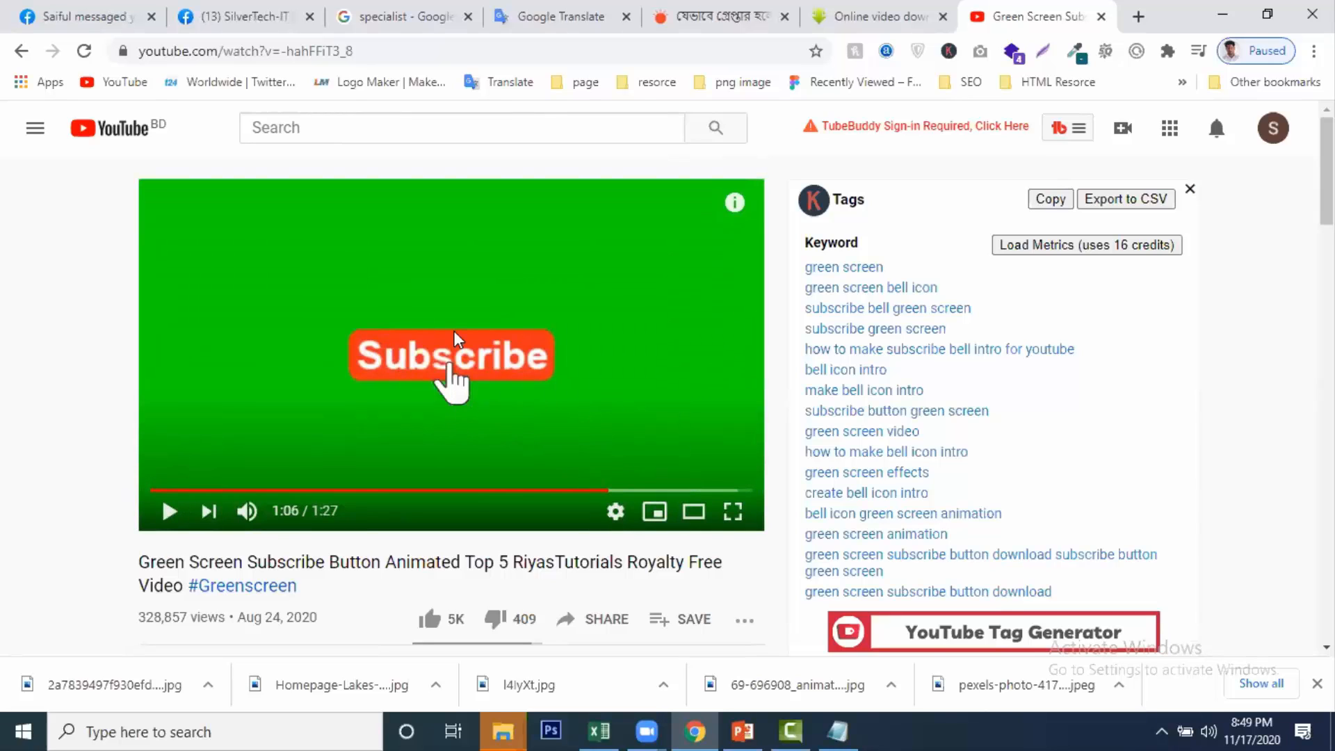
Step: Try to load the downloader from this second video tab by adding "ss" before "youtube" in its address
click(143, 52)
double_click(142, 53)
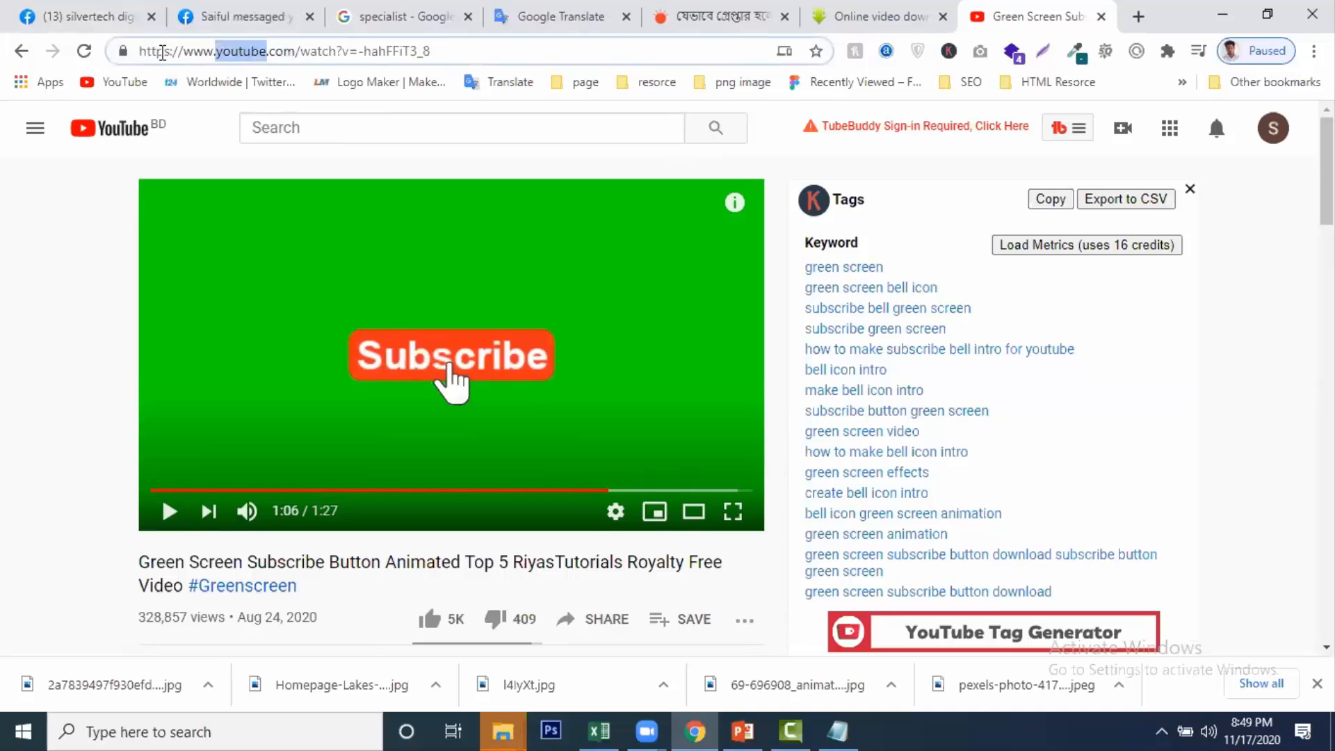
click(218, 56)
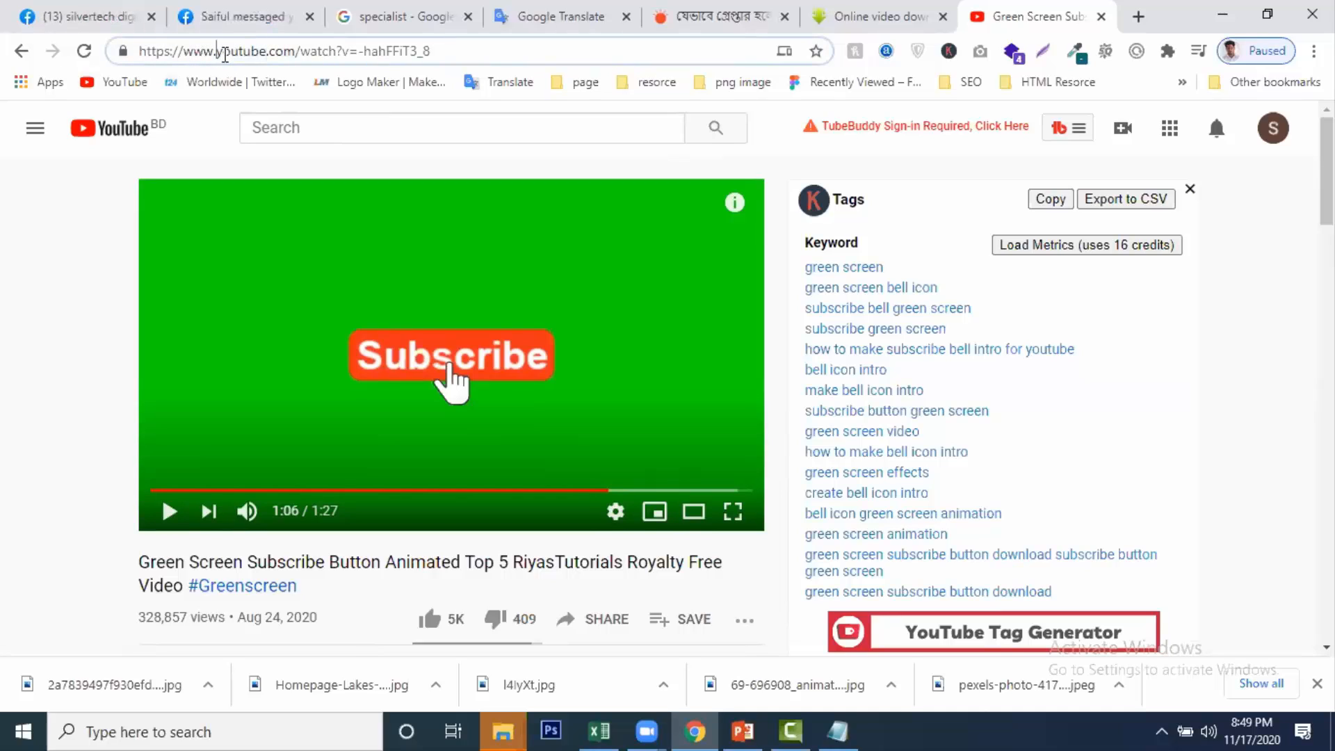
text(ss)
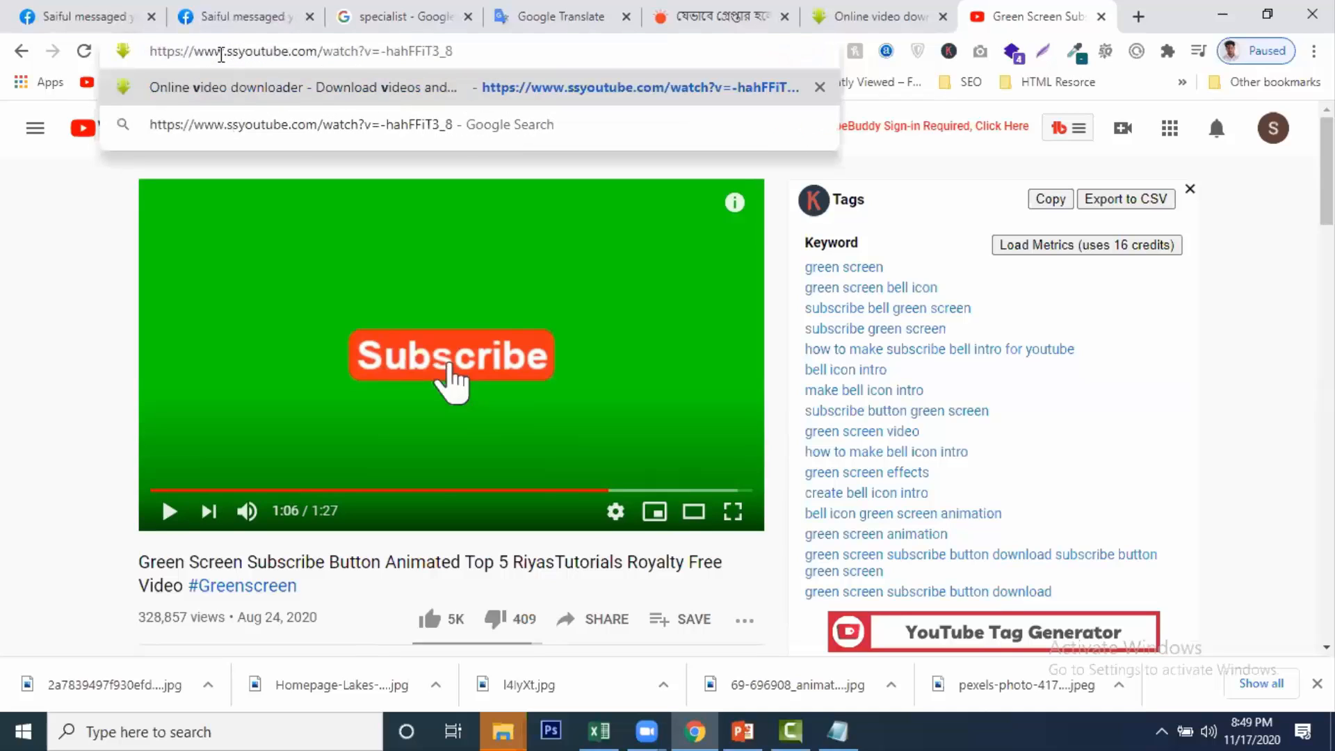
key(Return)
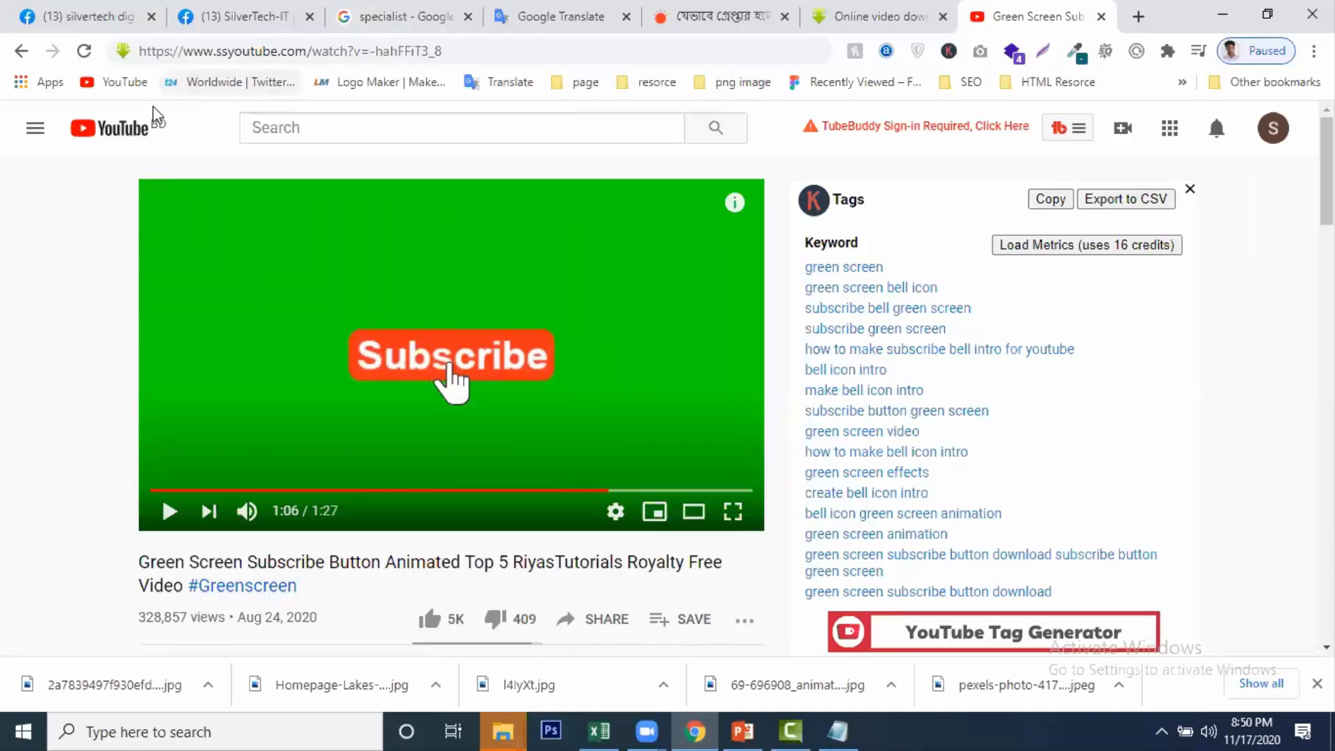
Step: Download the green screen video as MP4 720 from the open savefrom.net tab and close the pop-up ad tab
click(869, 12)
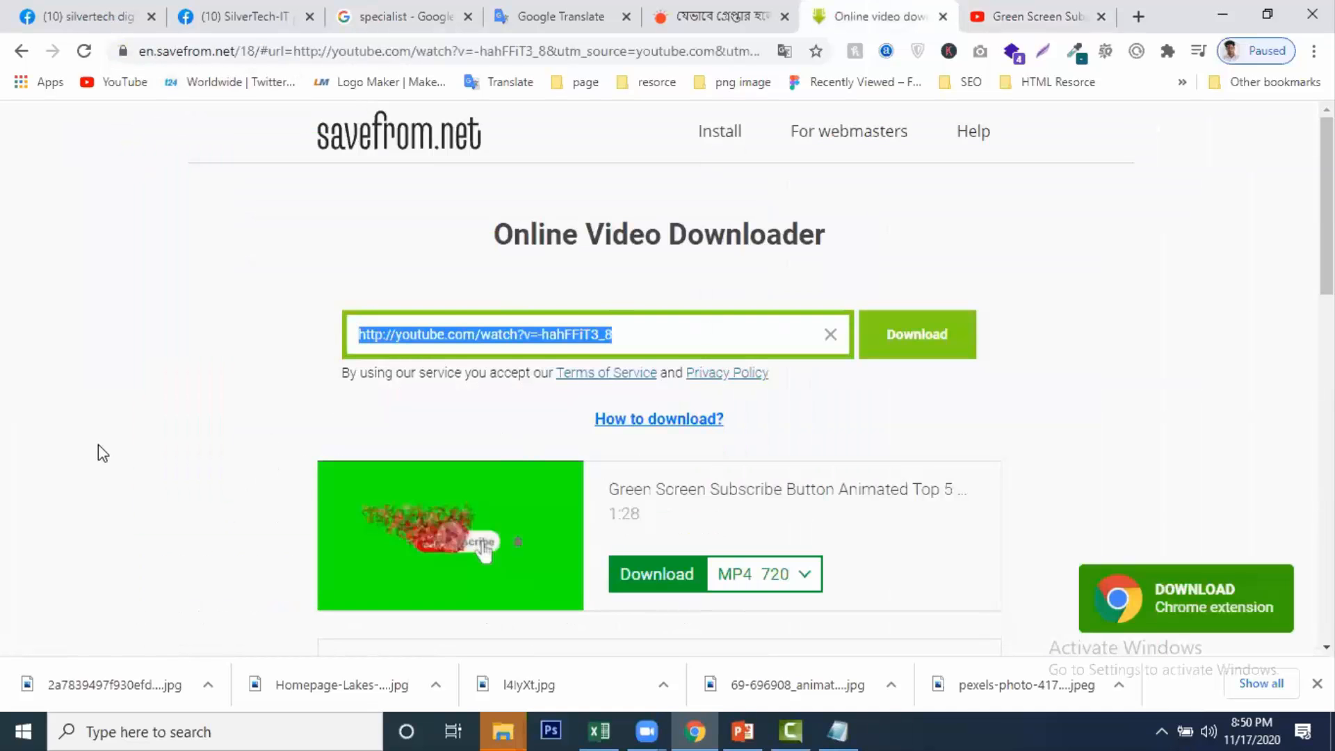
click(118, 434)
scroll(139, 431, down, 3)
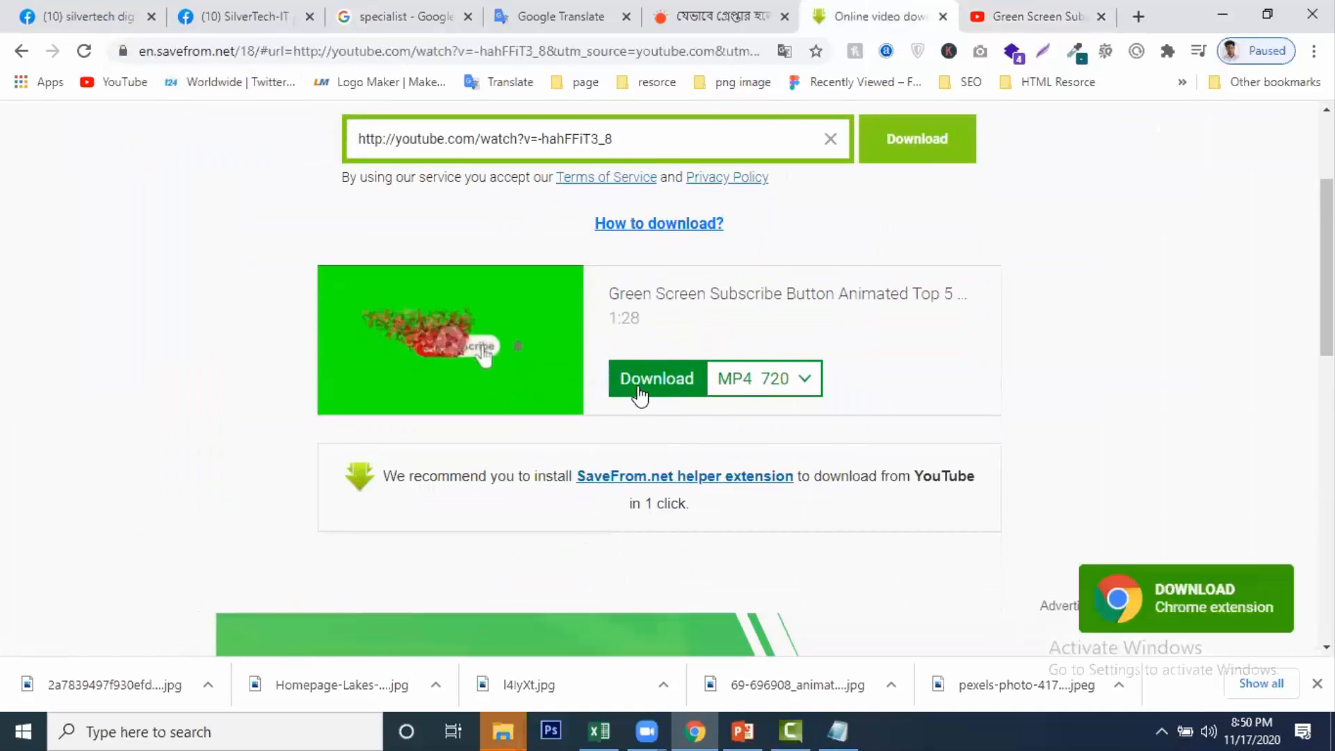
click(665, 382)
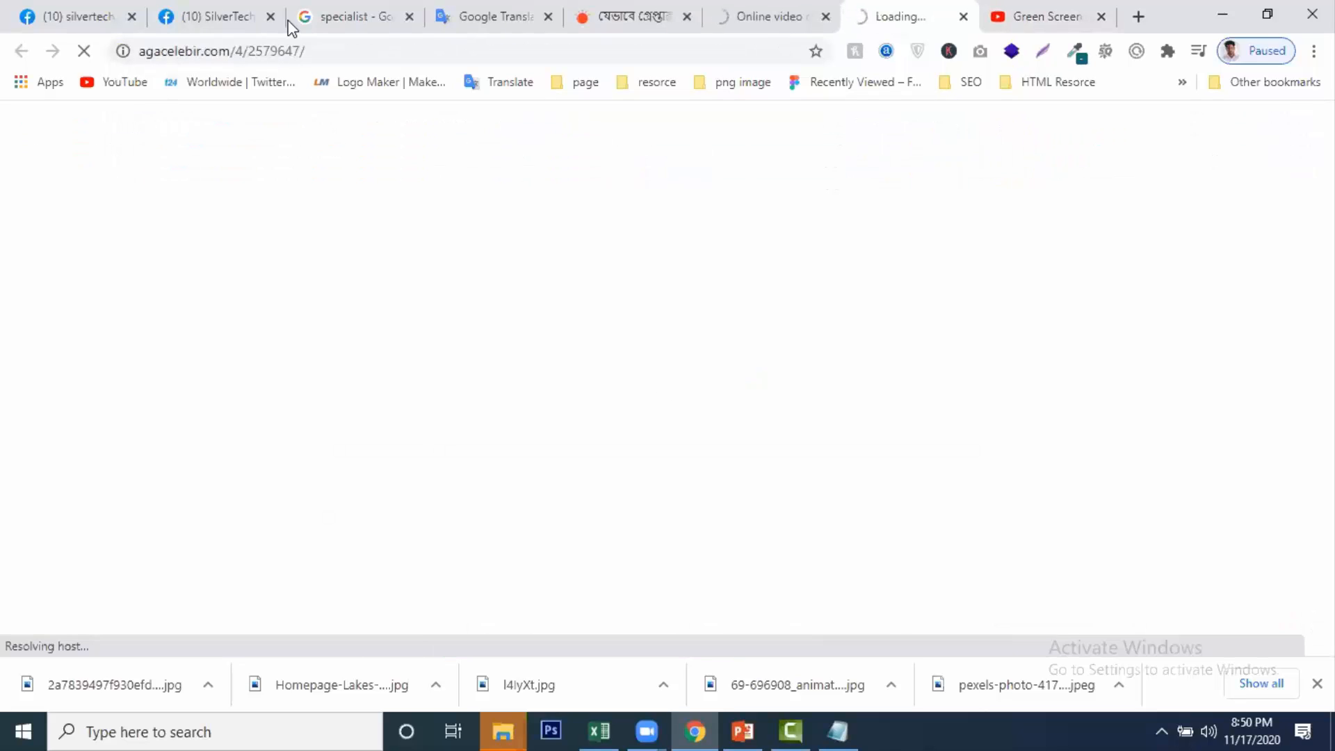
click(963, 16)
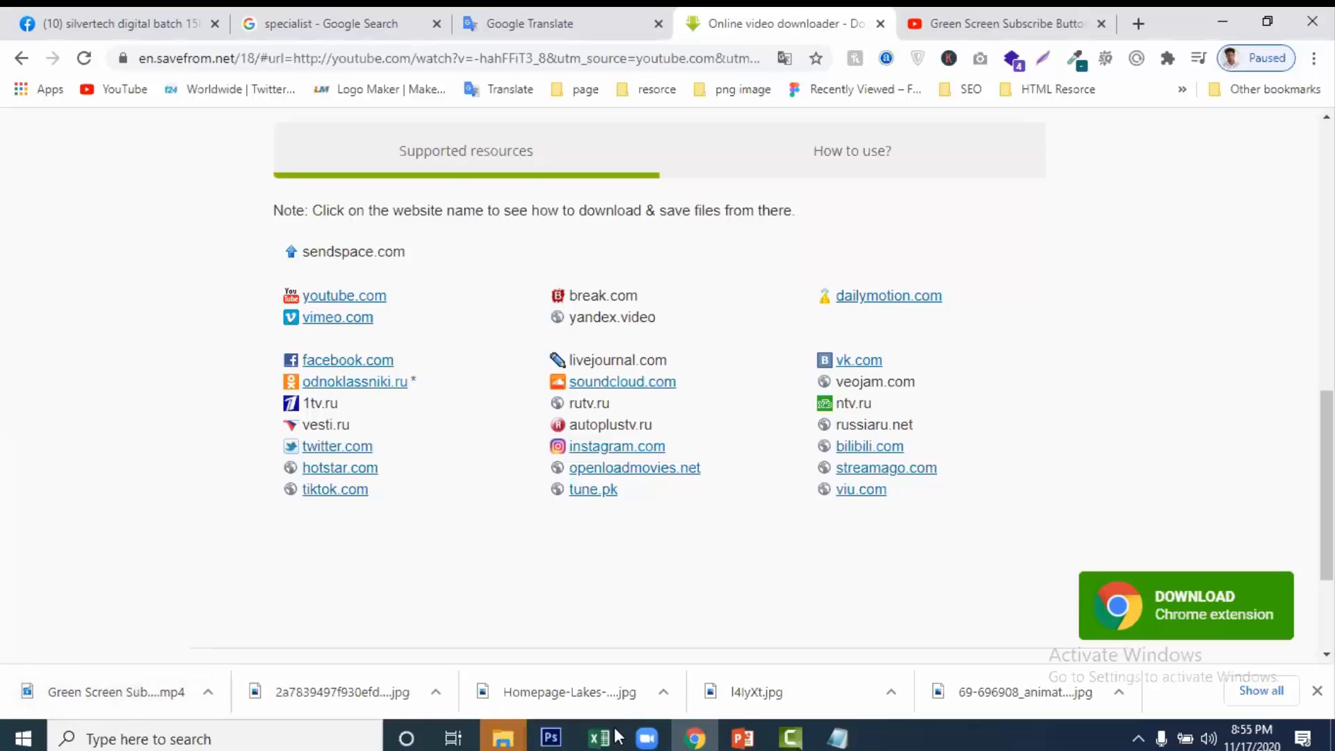
Step: Switch to Camtasia Studio, import the downloaded Green Screen Subscribe Button video, and place it at the start of Track 3
click(790, 737)
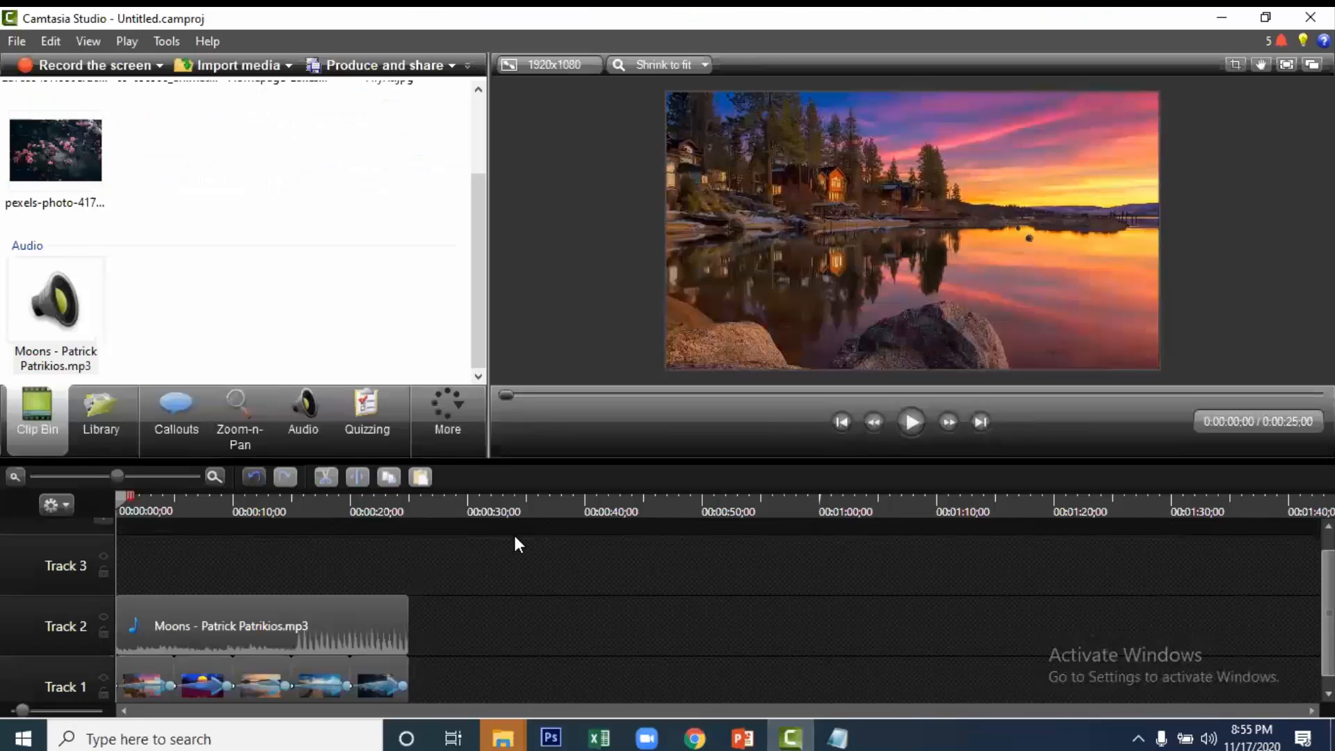
click(211, 64)
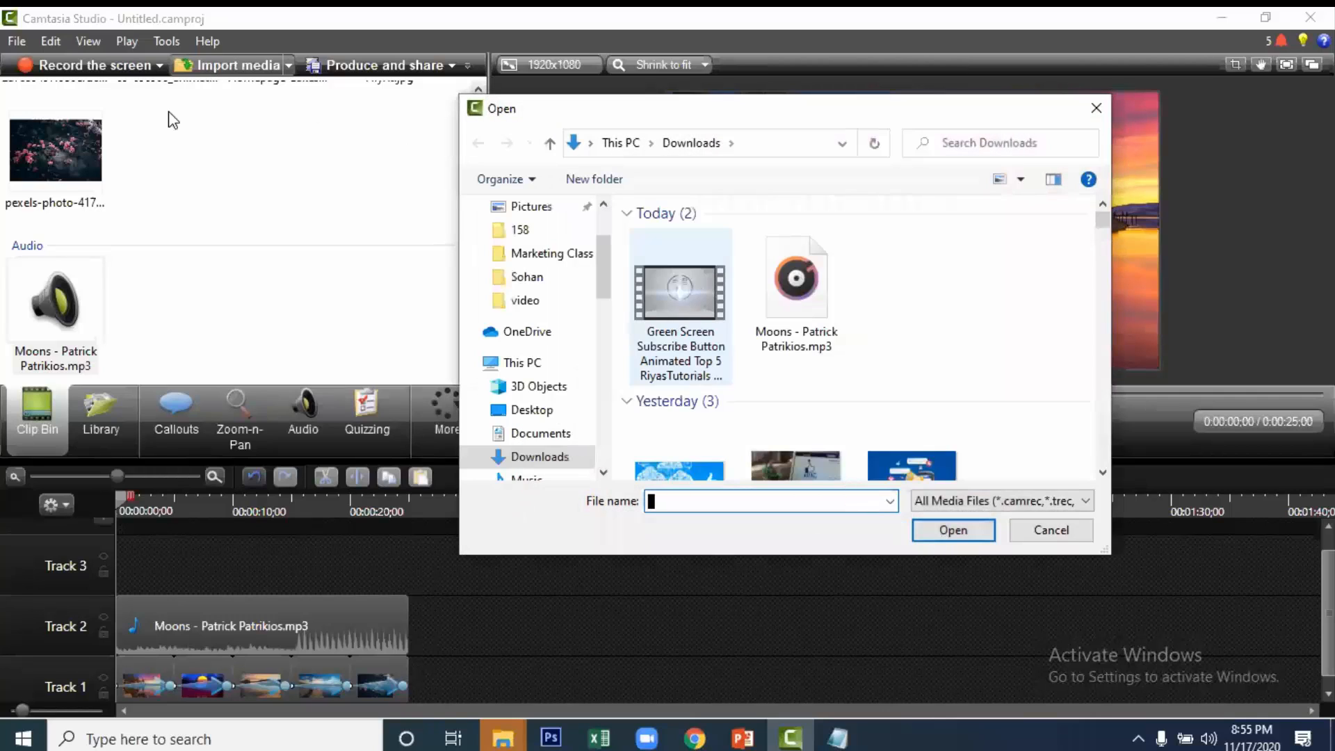
scroll(250, 326, up, 2)
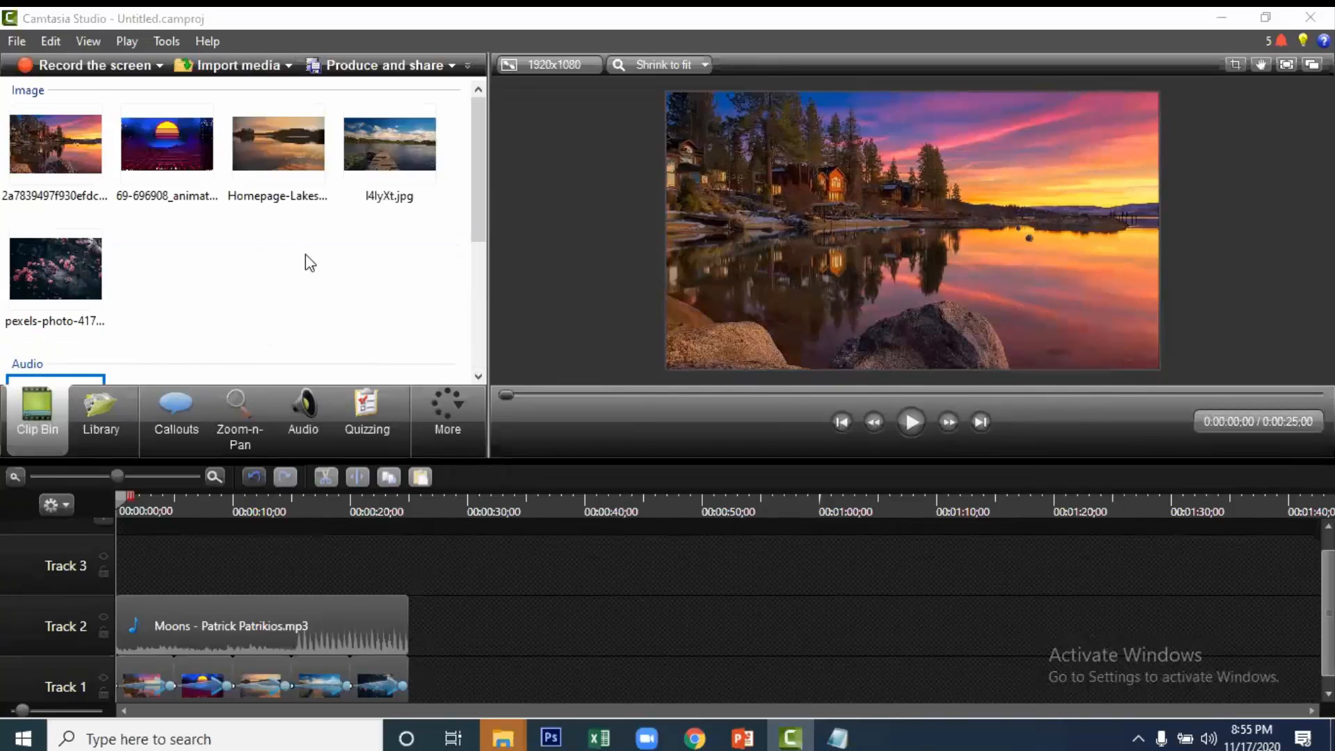
drag(52, 303, 191, 548)
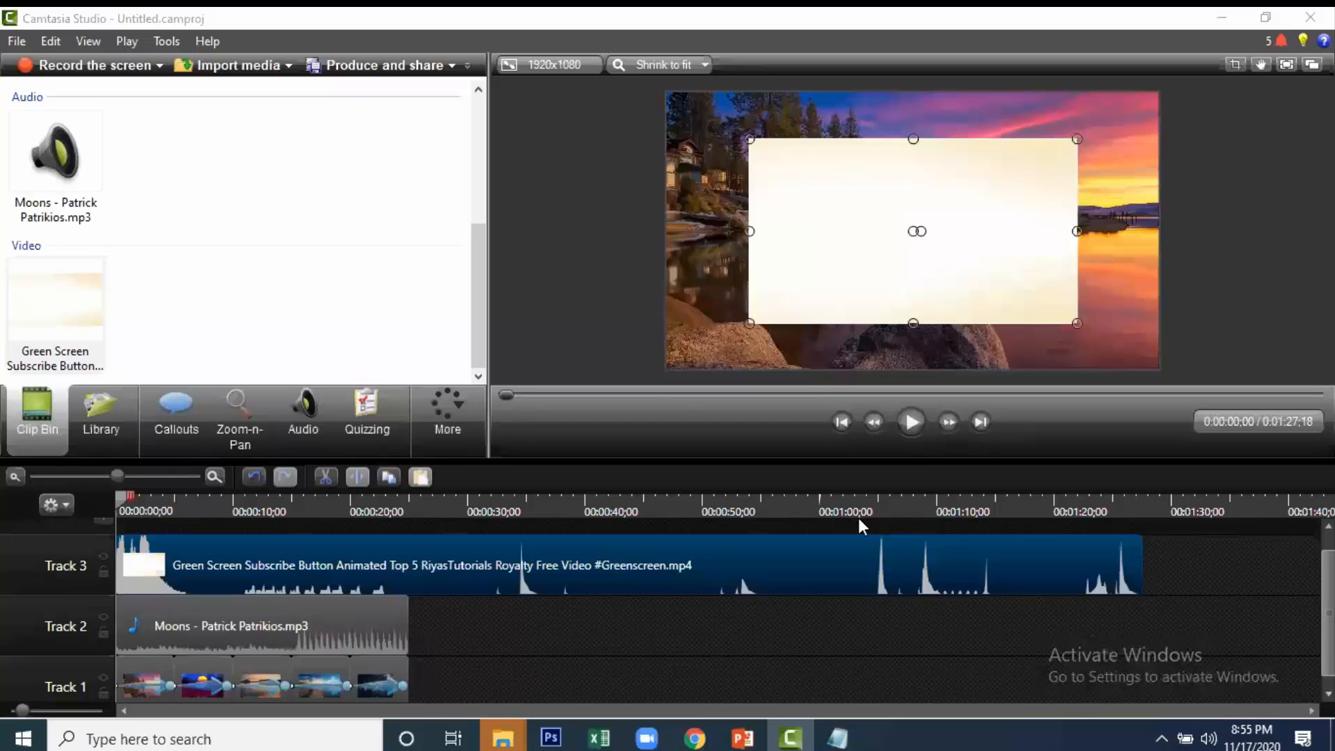
Step: Split the green screen clip on Track 3 at 0:01:05;03, where the Subscribe button animation begins
click(702, 545)
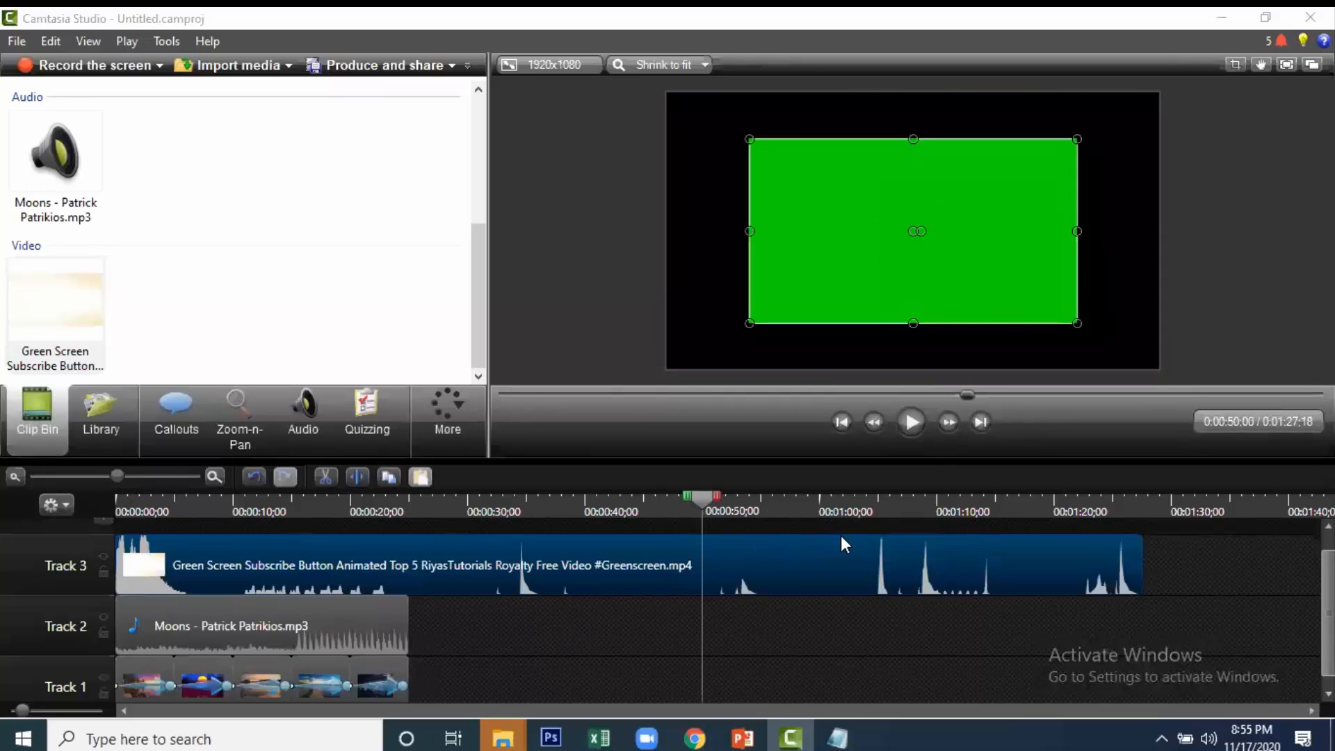
click(879, 543)
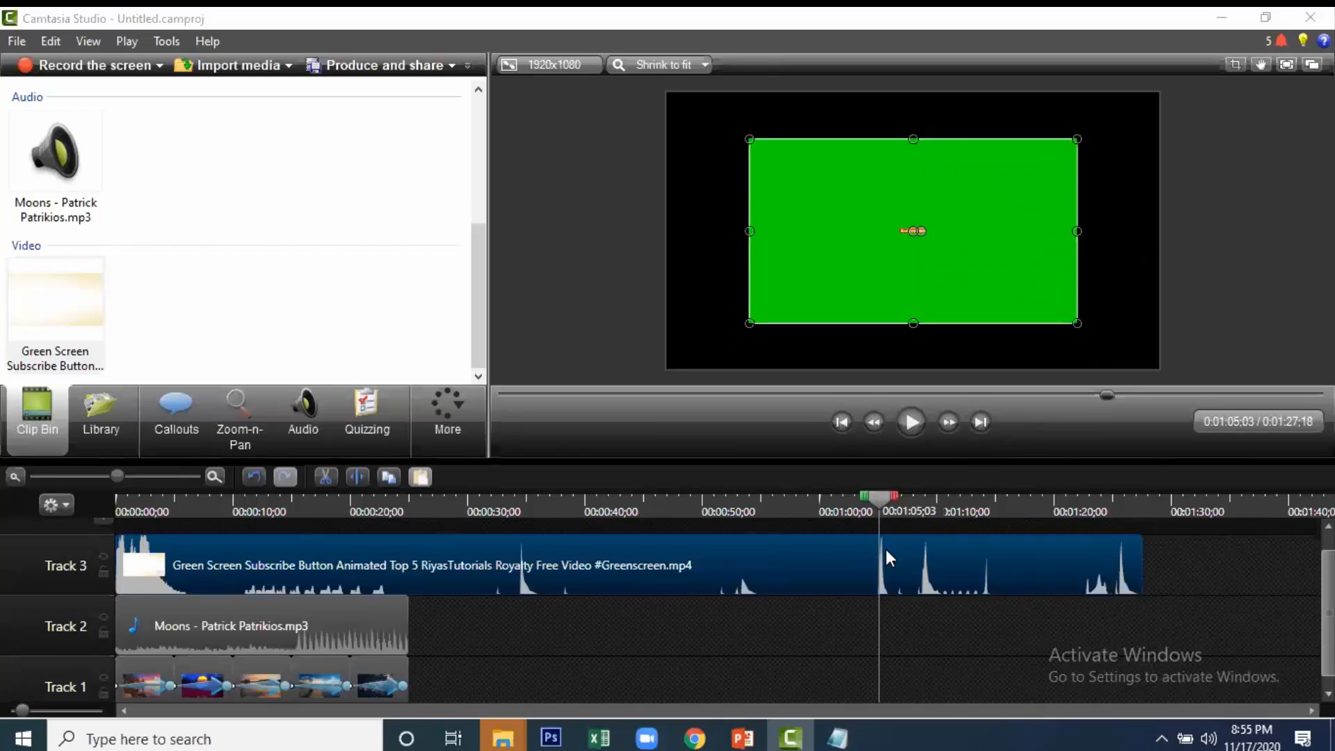
key(s)
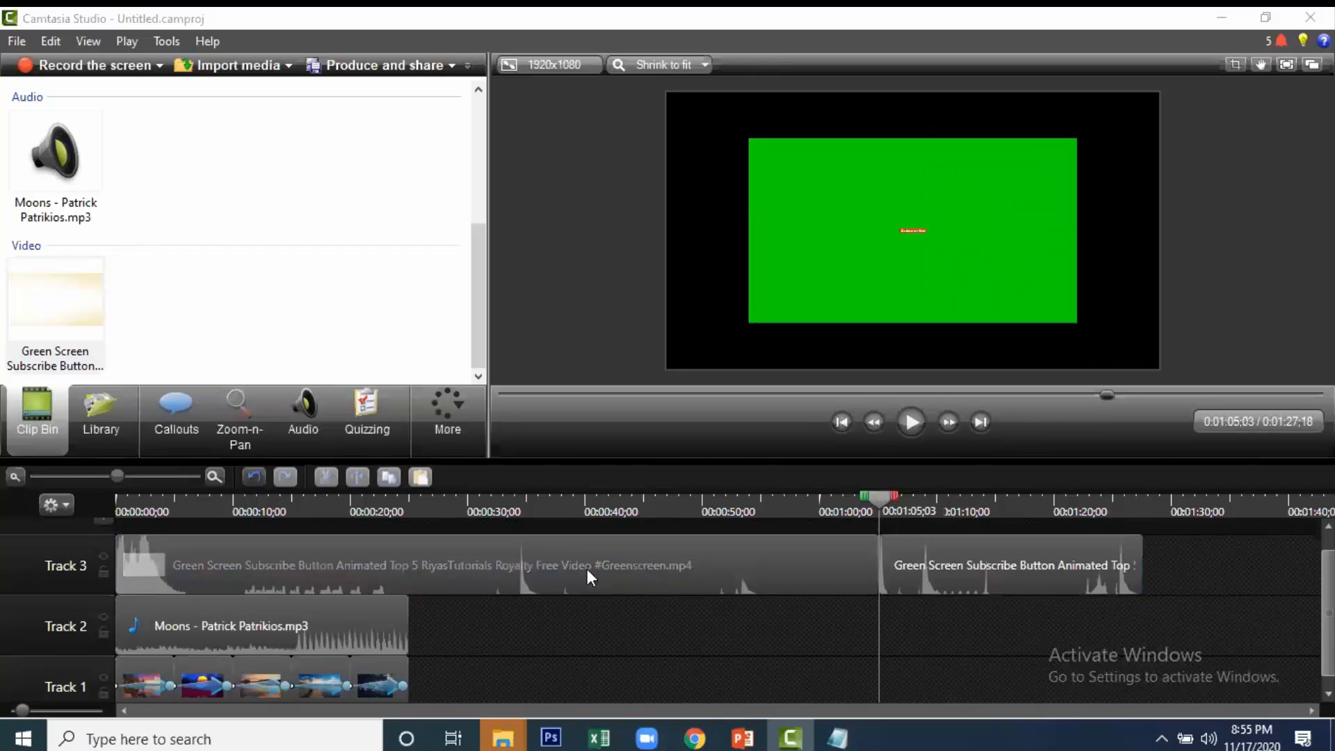
Step: Separate the two parts of the split green screen clip and delete the long first part from Track 3
click(625, 557)
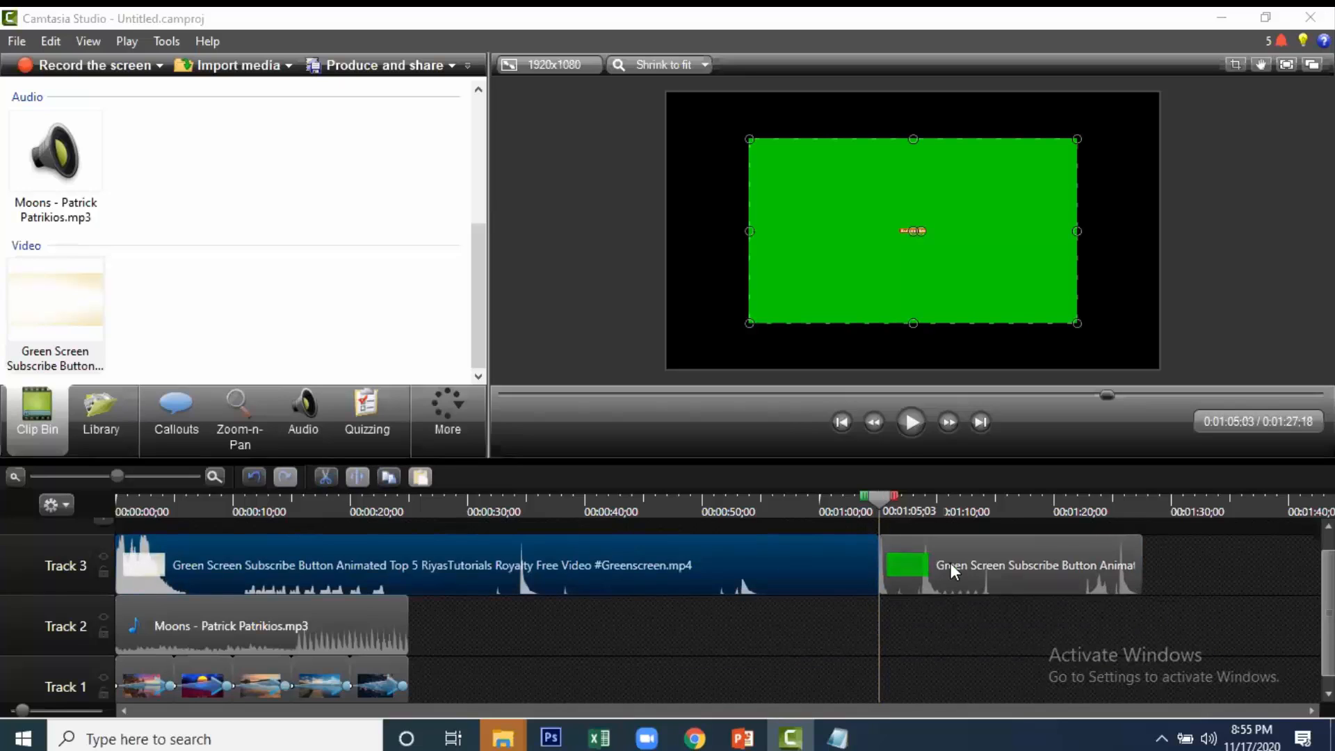
drag(950, 562, 782, 559)
click(723, 556)
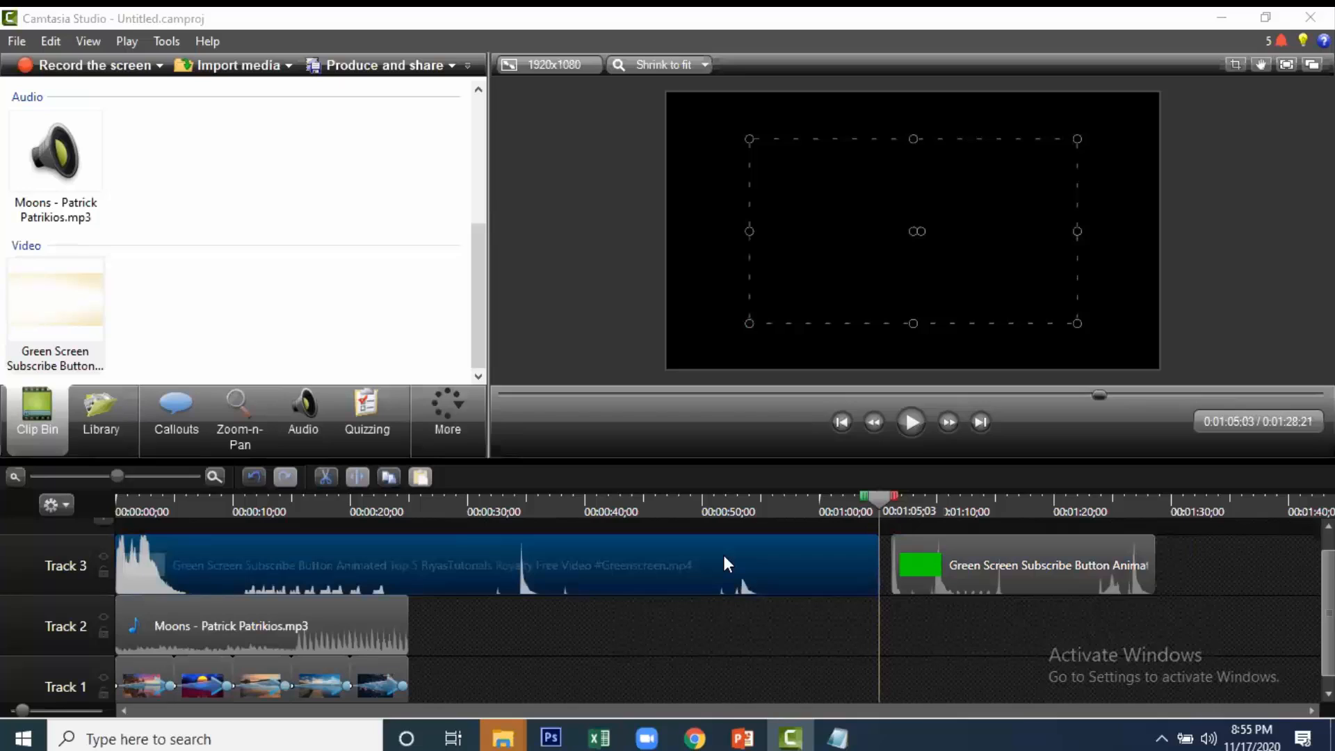
right_click(711, 569)
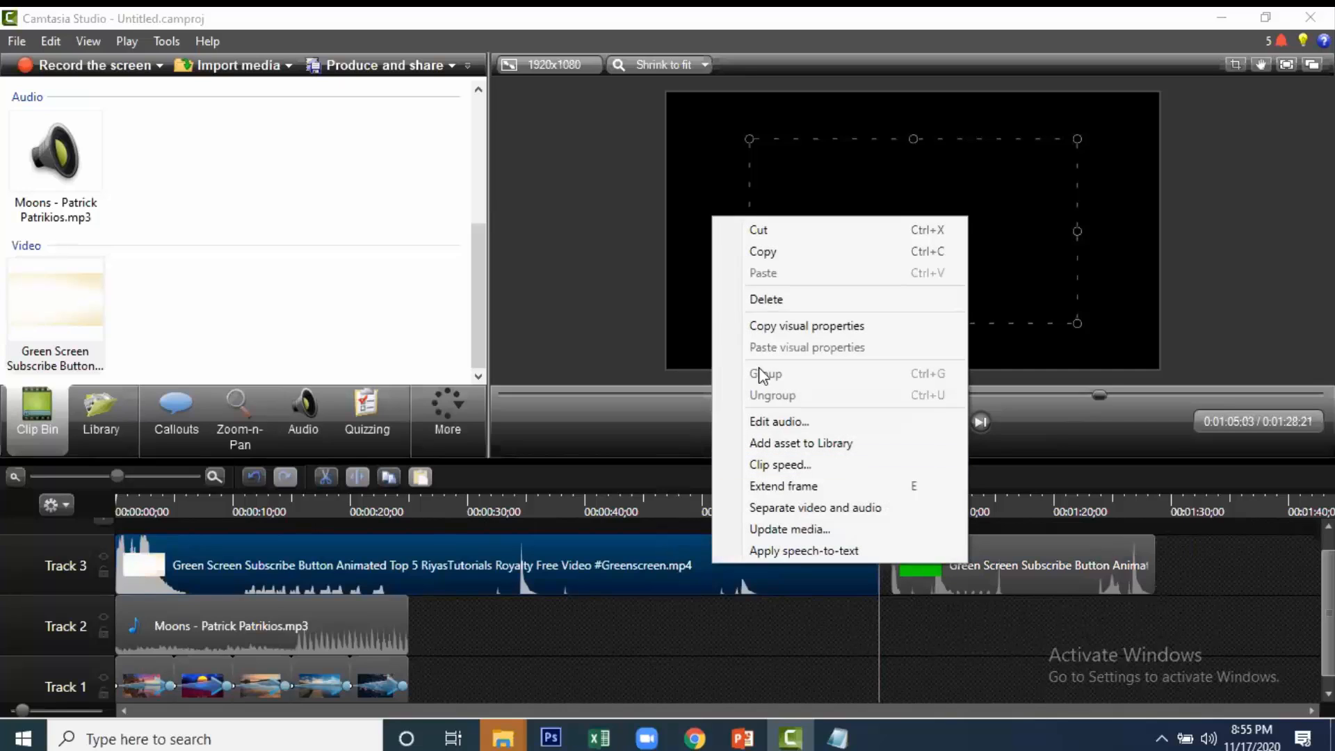
click(782, 299)
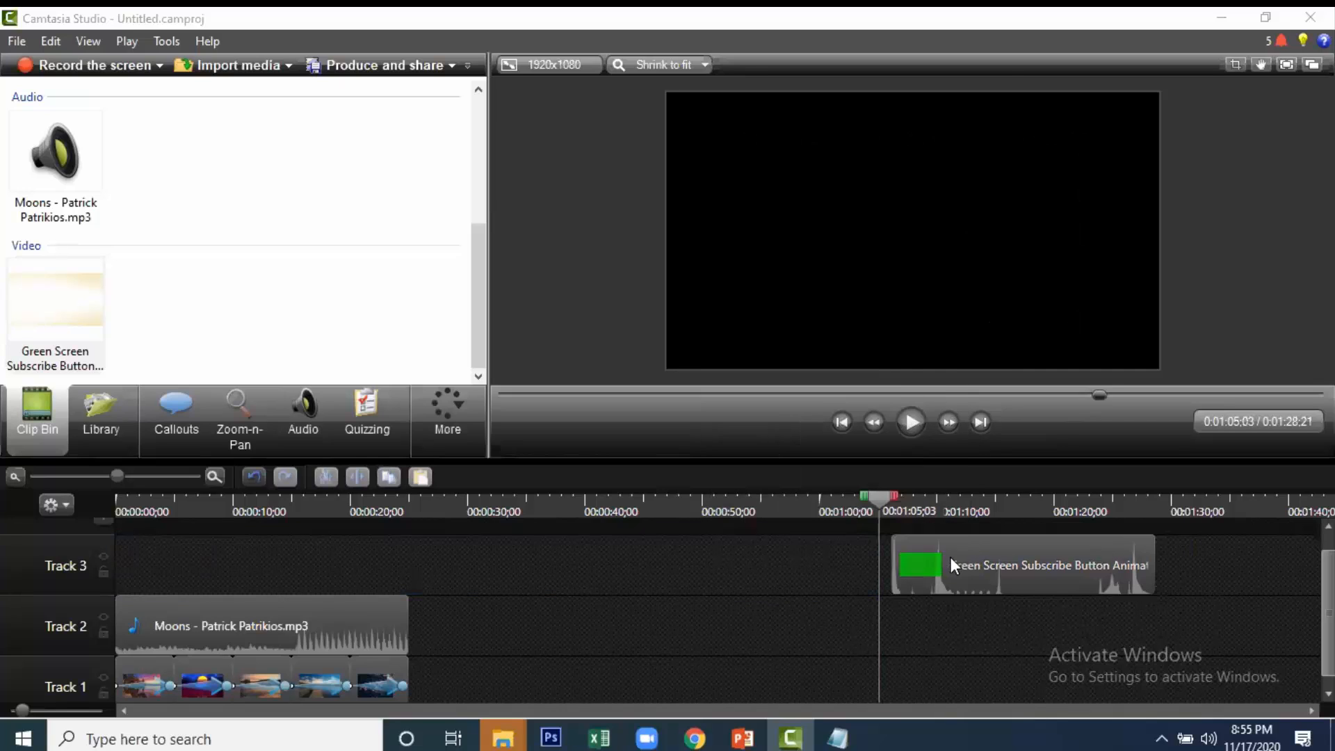
Step: Shift the remaining green screen clip slightly earlier, play through it, and cut off everything after about 0:01:14
click(911, 567)
drag(911, 564, 886, 496)
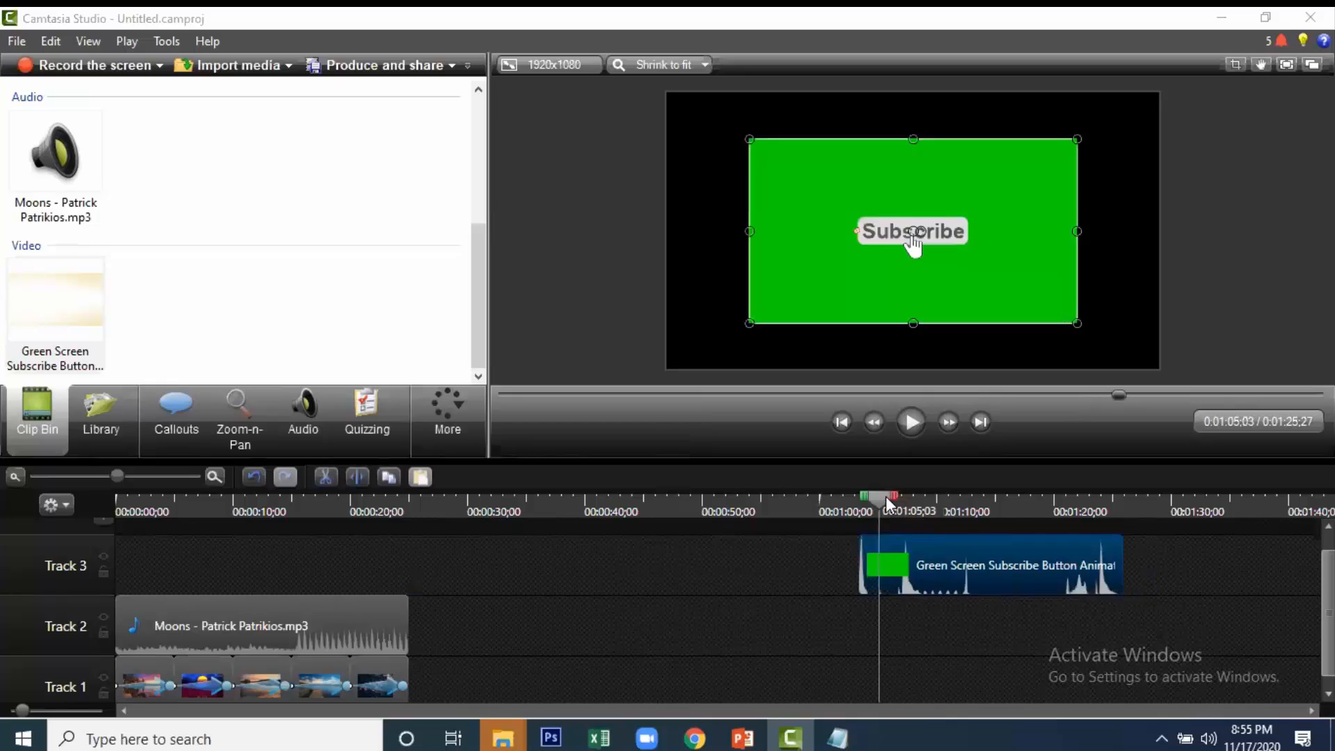
click(905, 431)
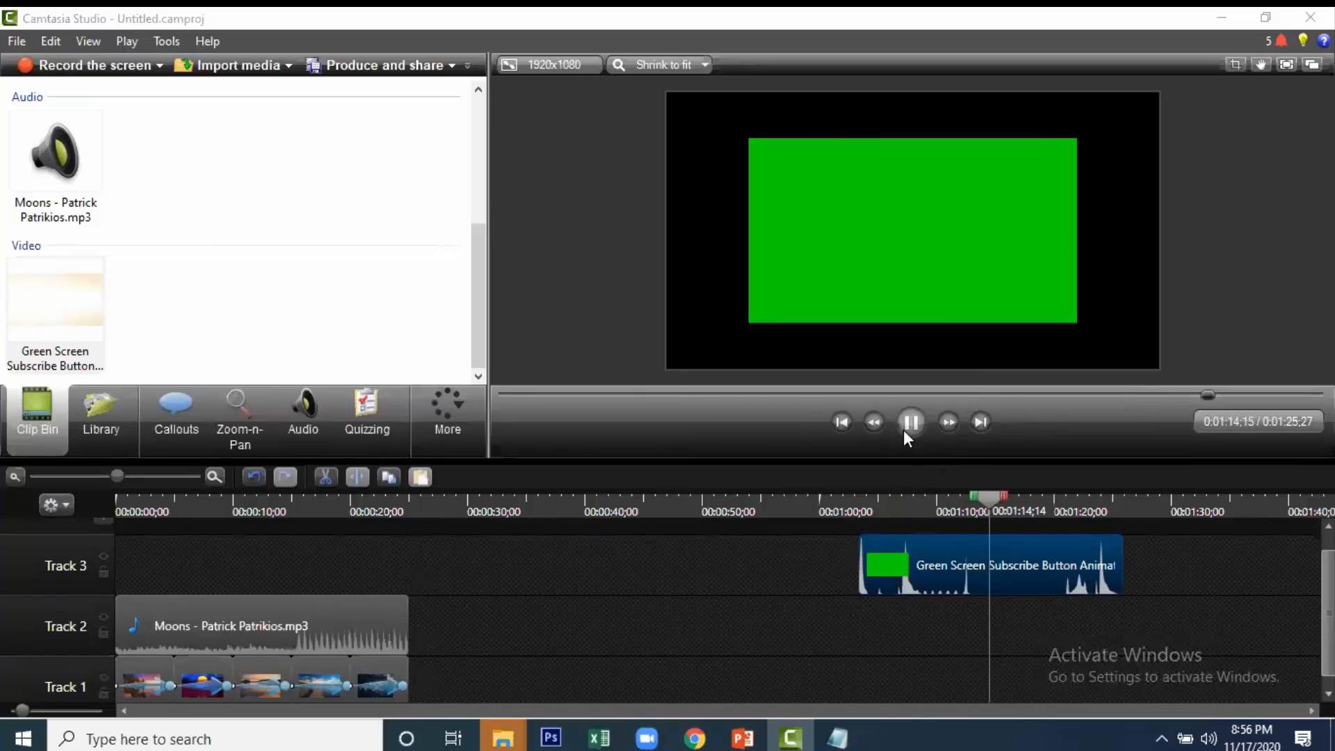
click(994, 494)
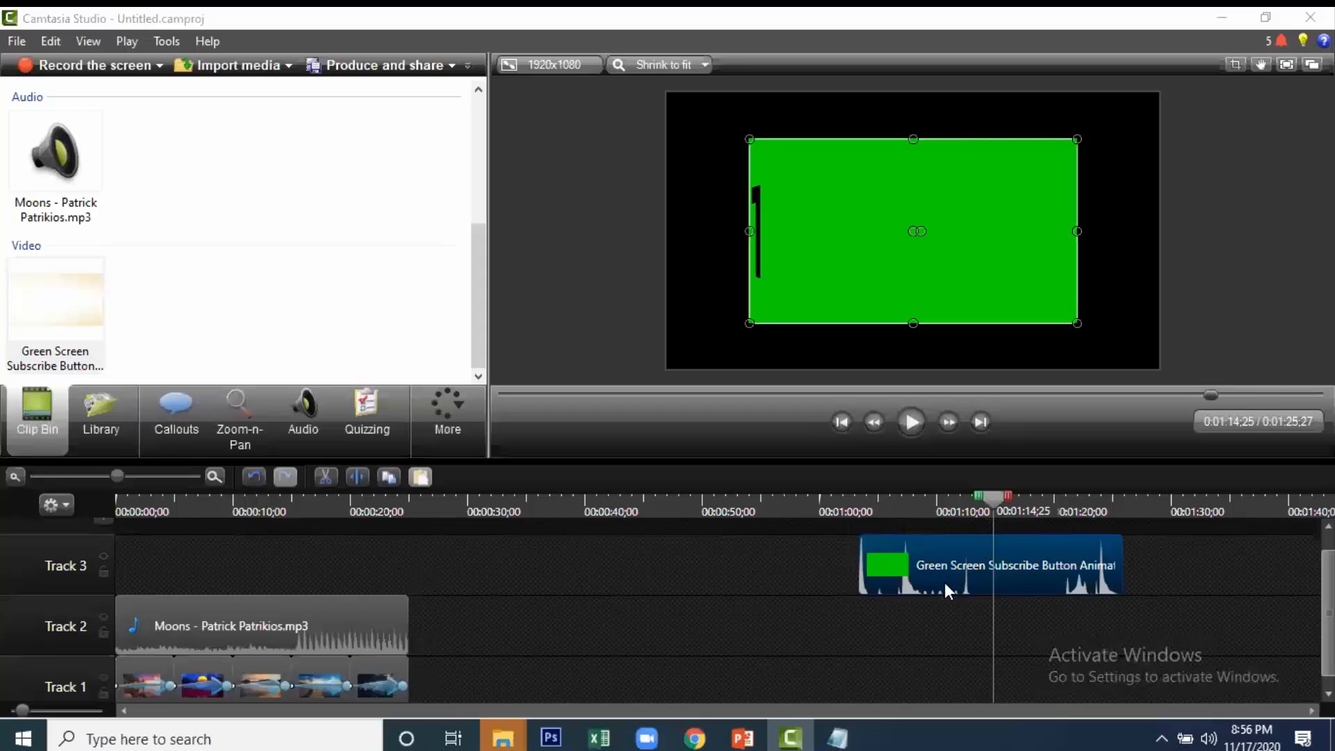
click(990, 565)
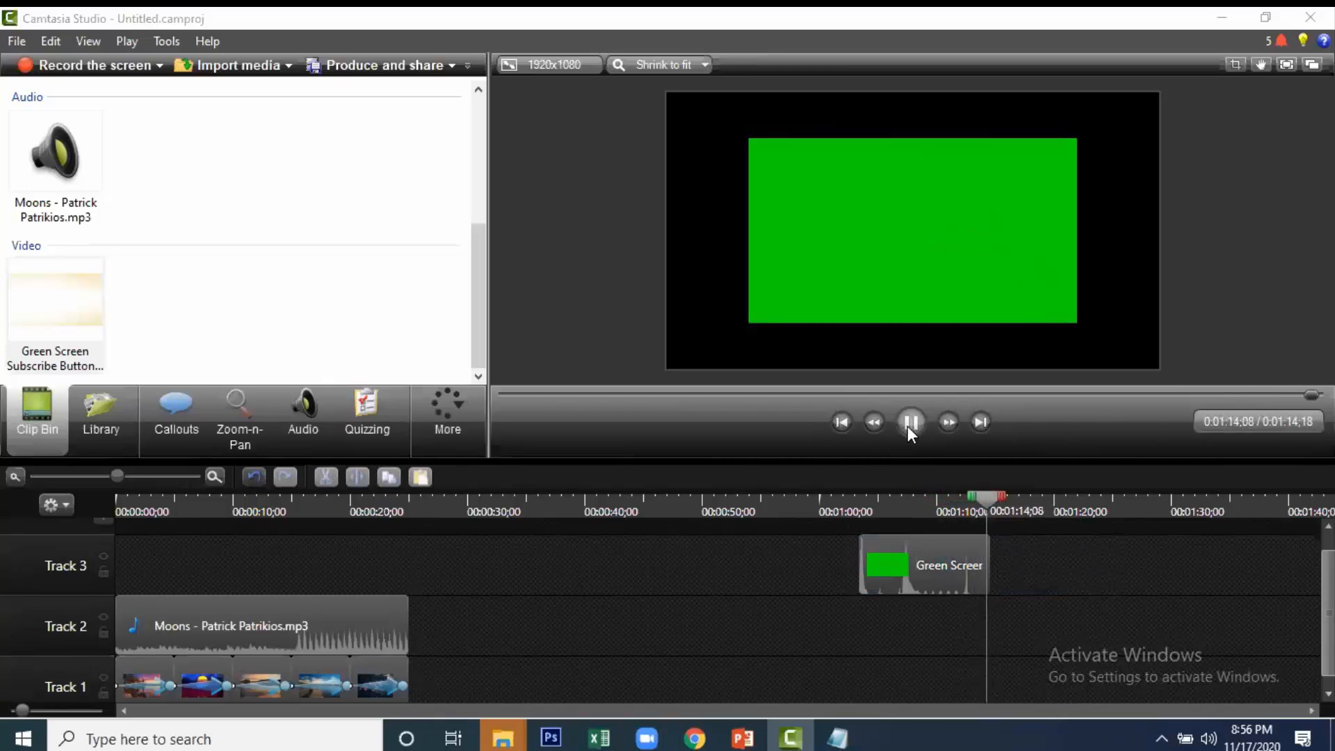
Step: Move the trimmed Subscribe clip to about 8 seconds on Track 3 and enable Remove a color in its visual properties
drag(908, 564, 514, 516)
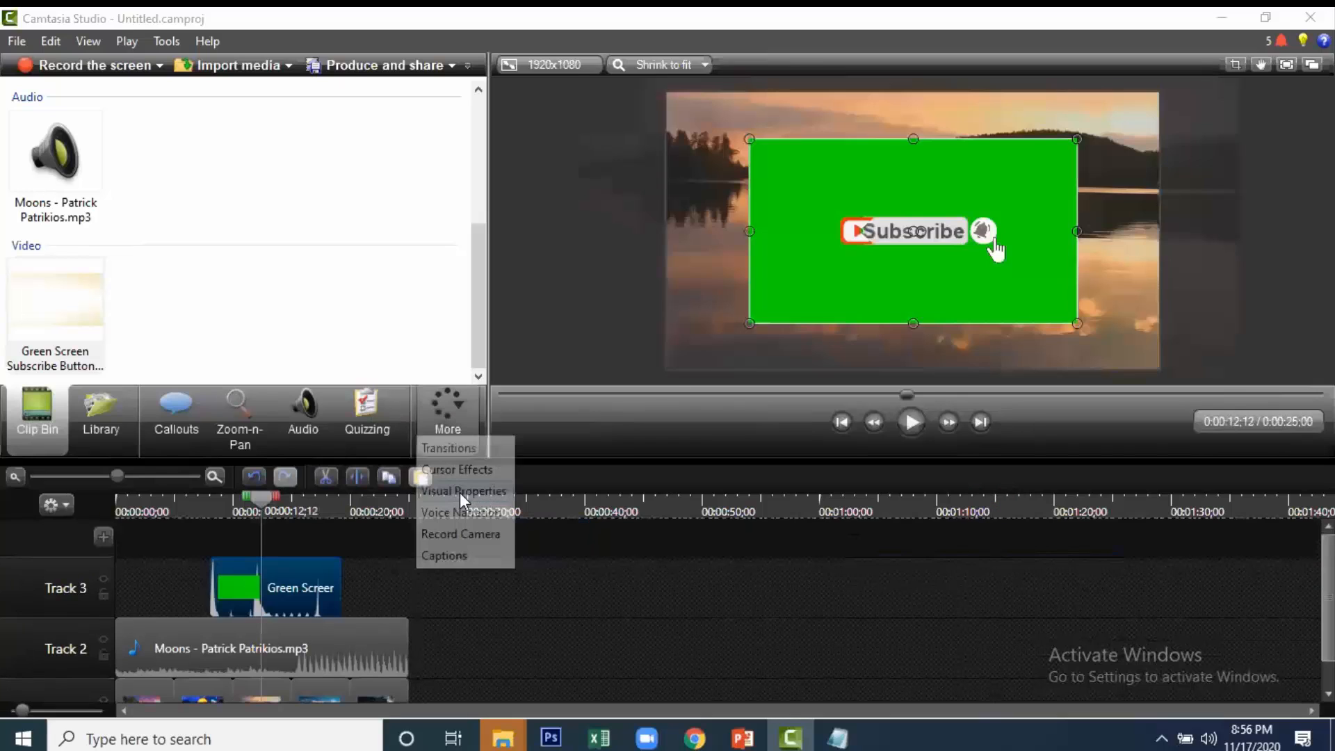
click(460, 493)
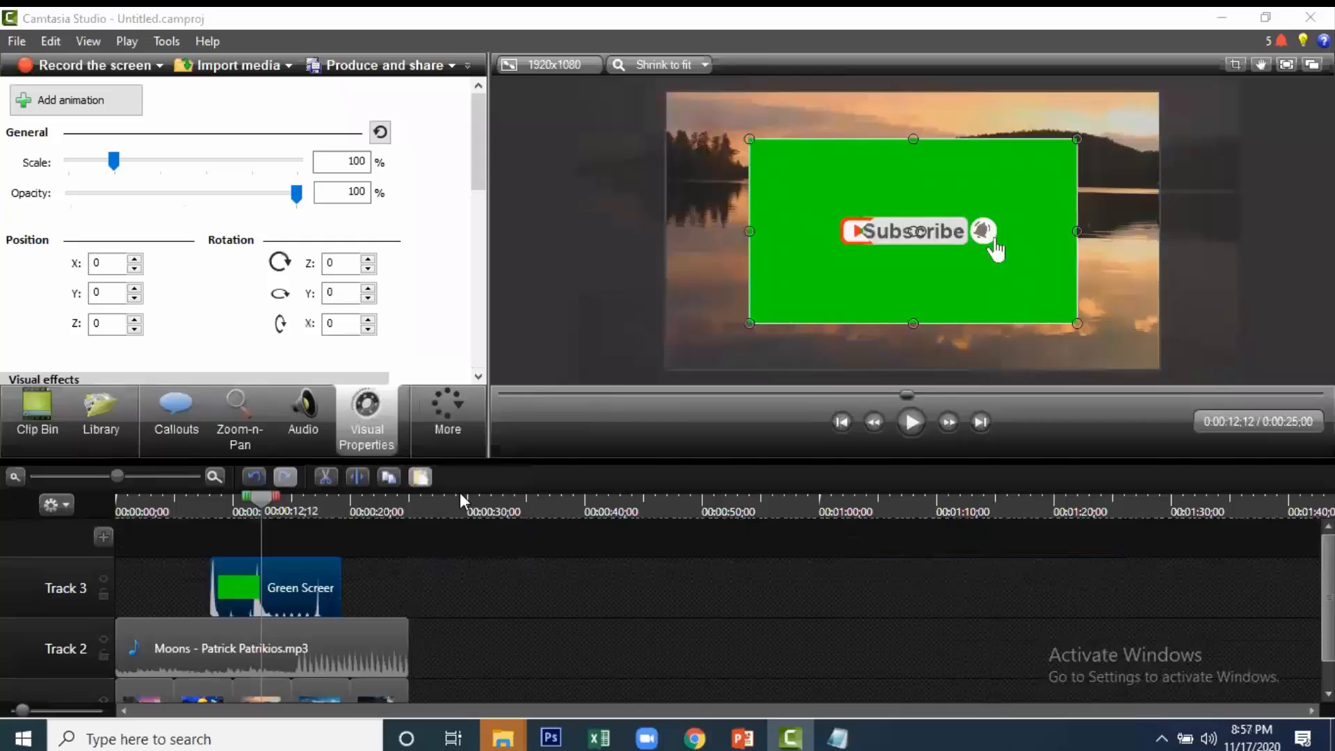
click(445, 407)
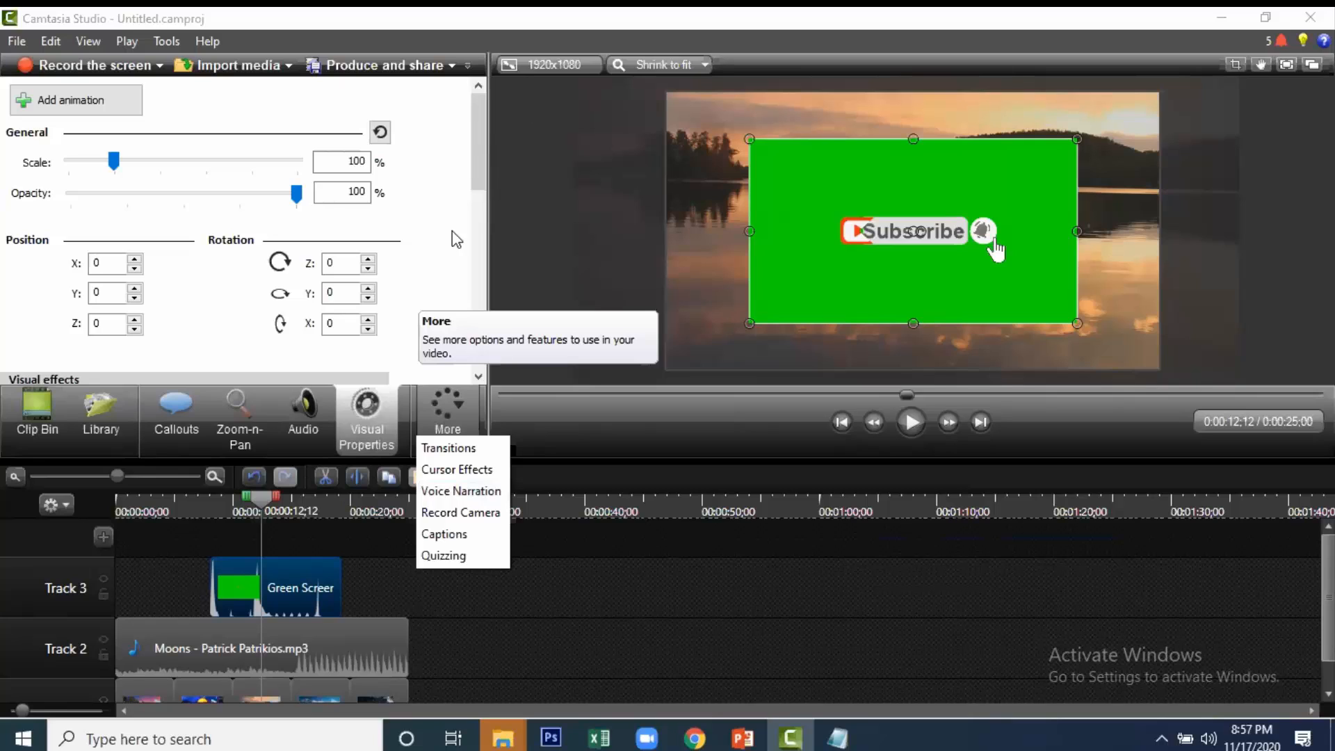
scroll(60, 195, down, 5)
click(13, 196)
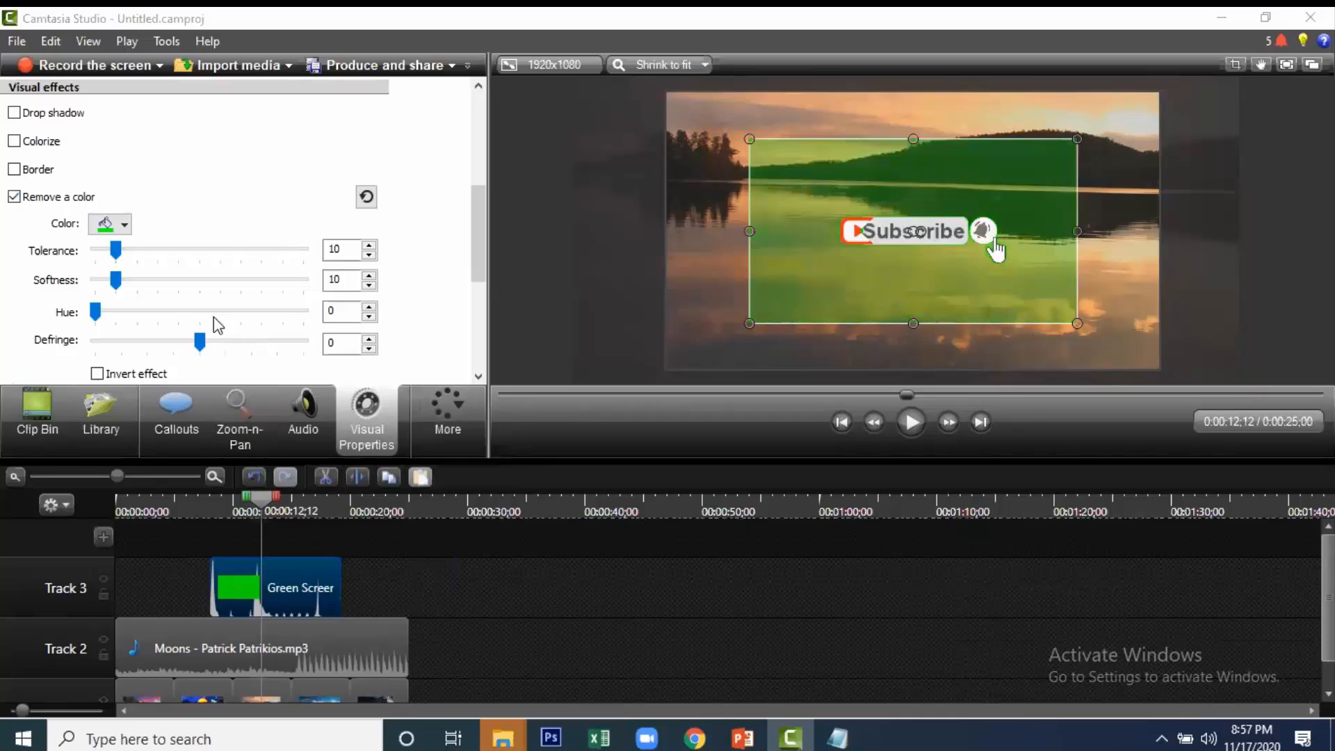
Step: Set the color removal's tolerance and softness to 0 and sample the clip's green background as the color to remove
double_click(336, 249)
text(0)
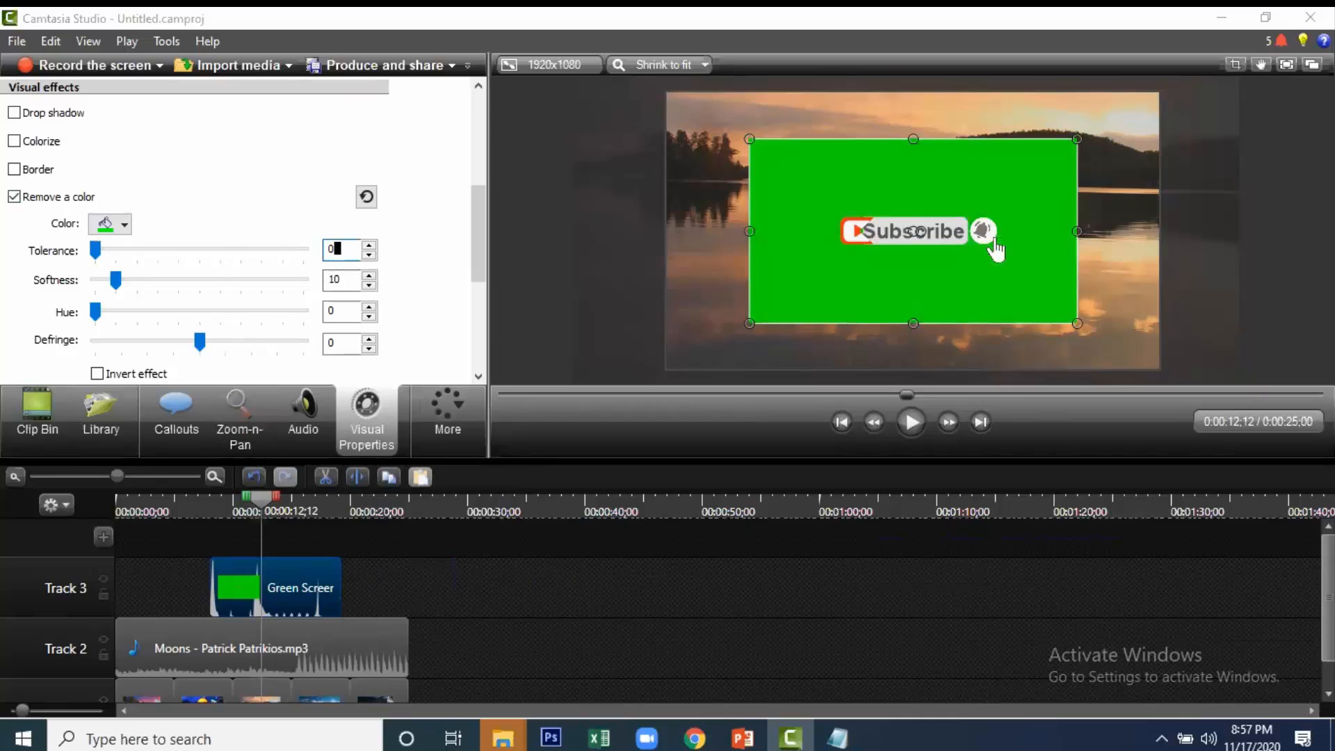
double_click(341, 278)
text(0)
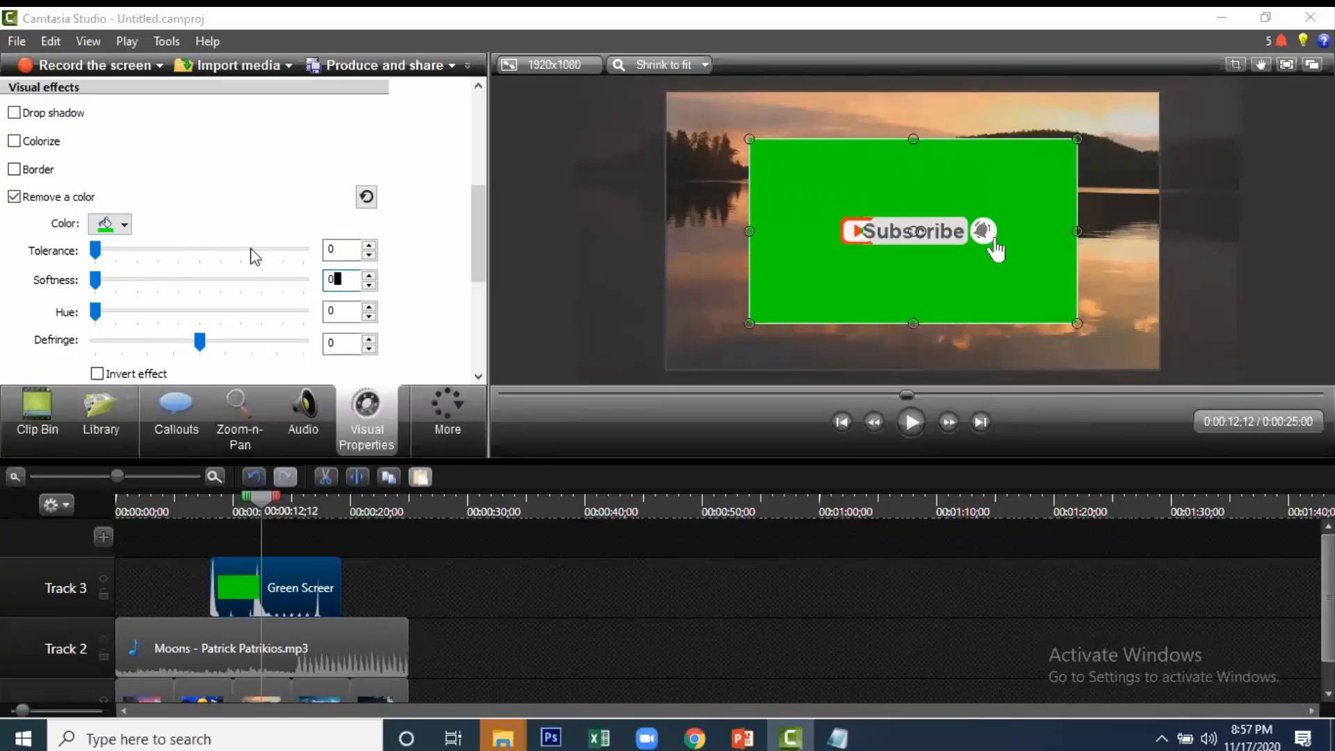
click(108, 231)
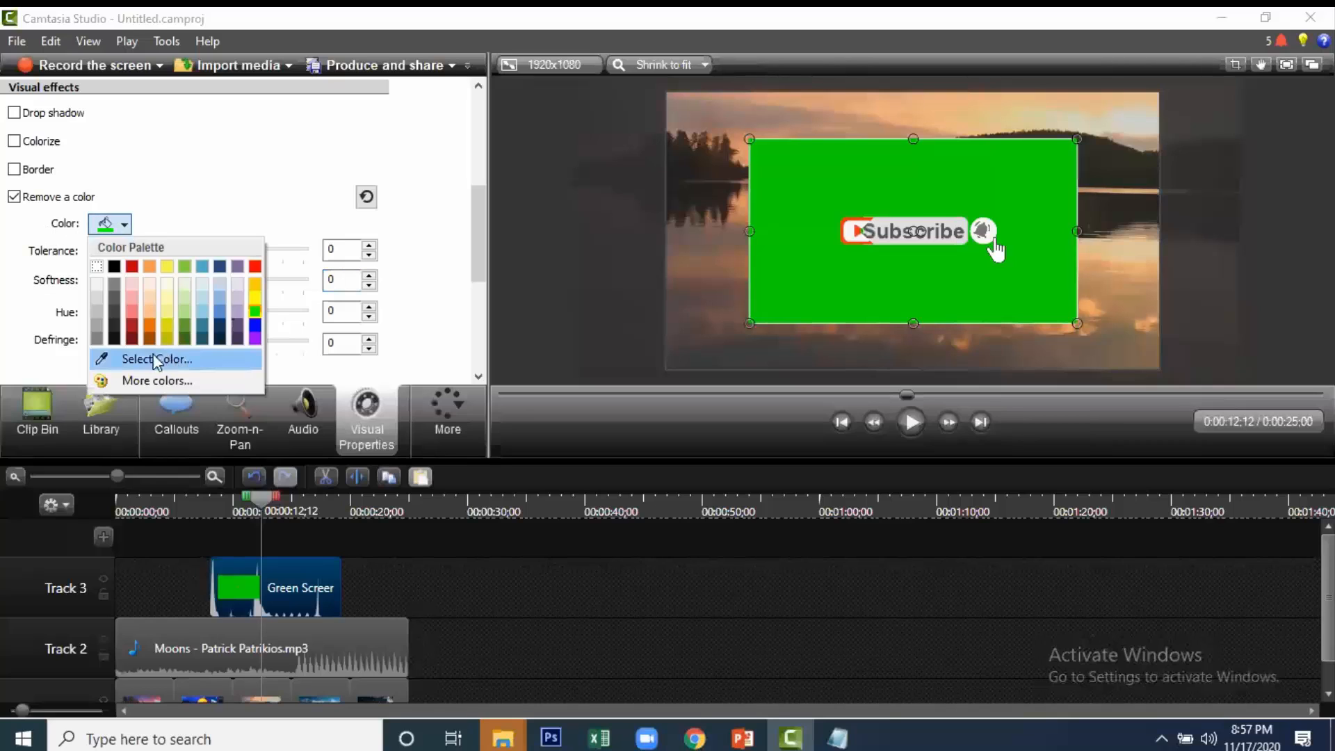
click(168, 359)
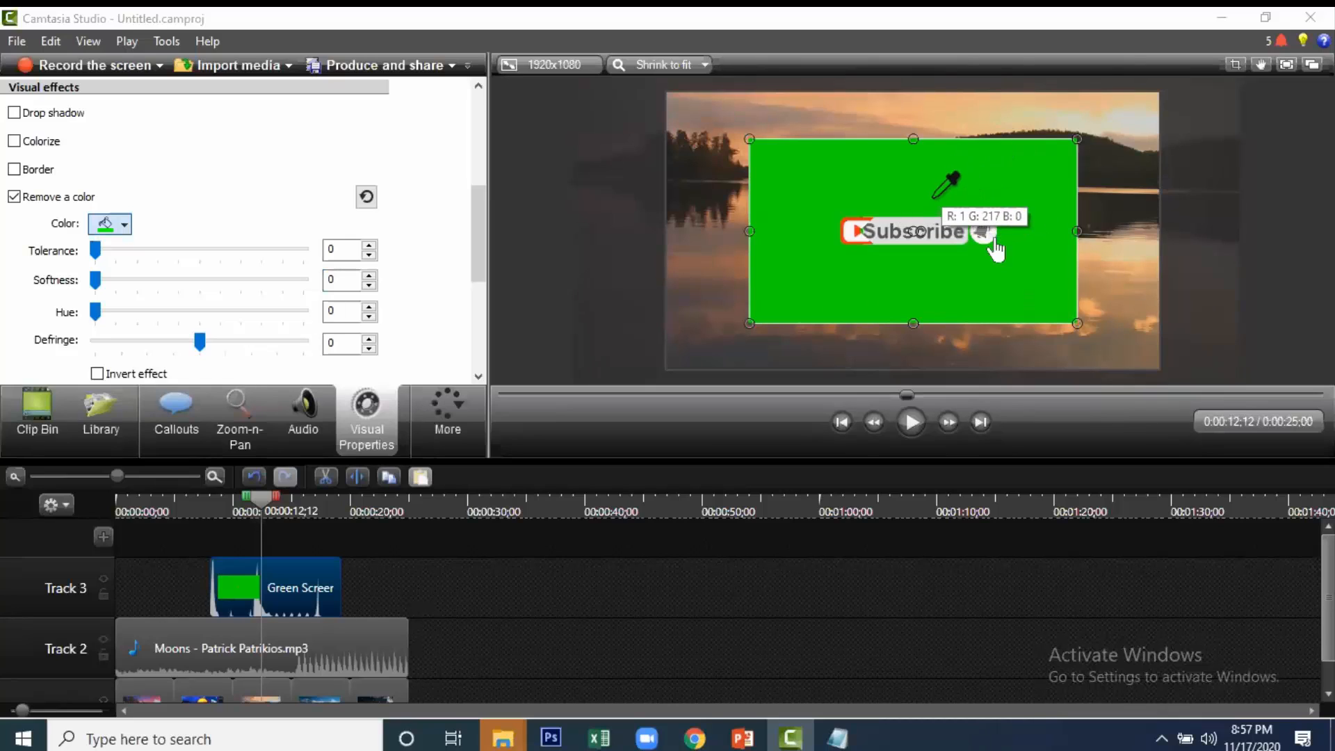
click(931, 199)
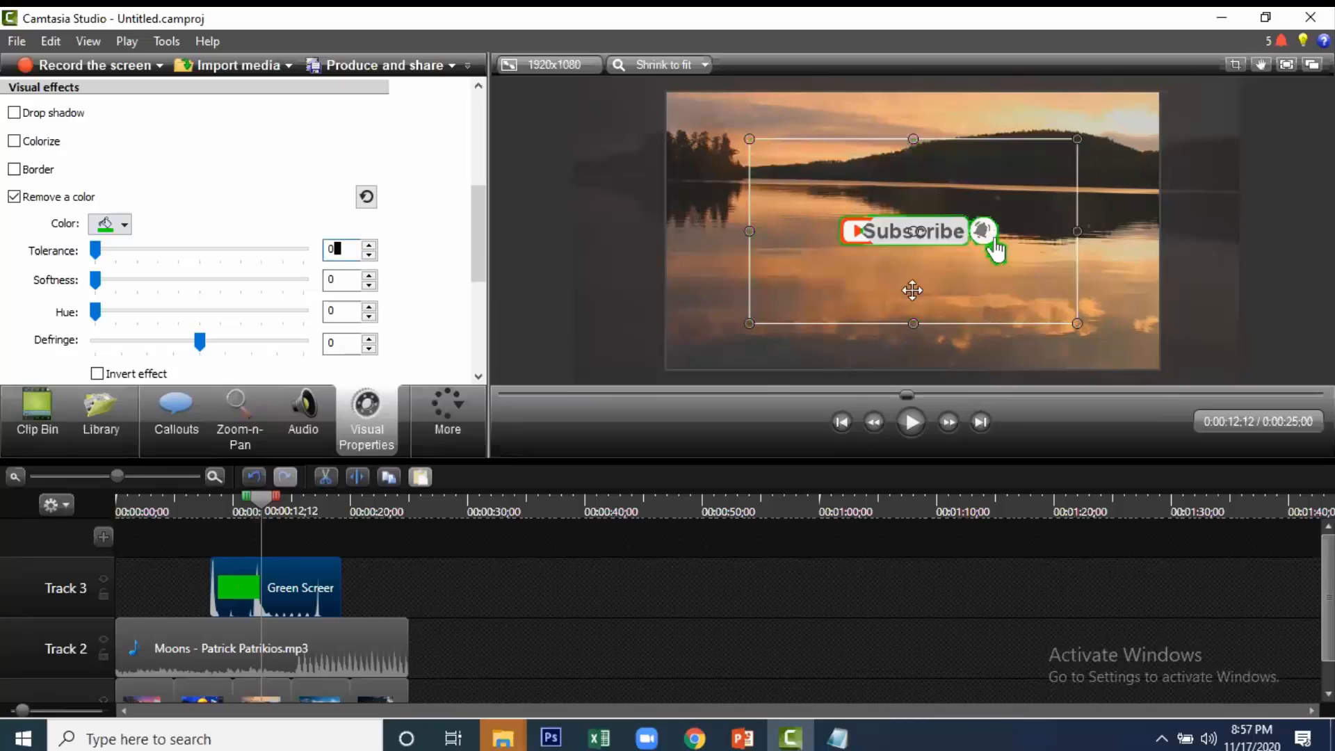
Step: Refine the green removal around the Subscribe button with tolerance 21 and softness 9, restoring the preview to Shrink to fit
scroll(957, 253, up, 1)
scroll(957, 253, up, 1)
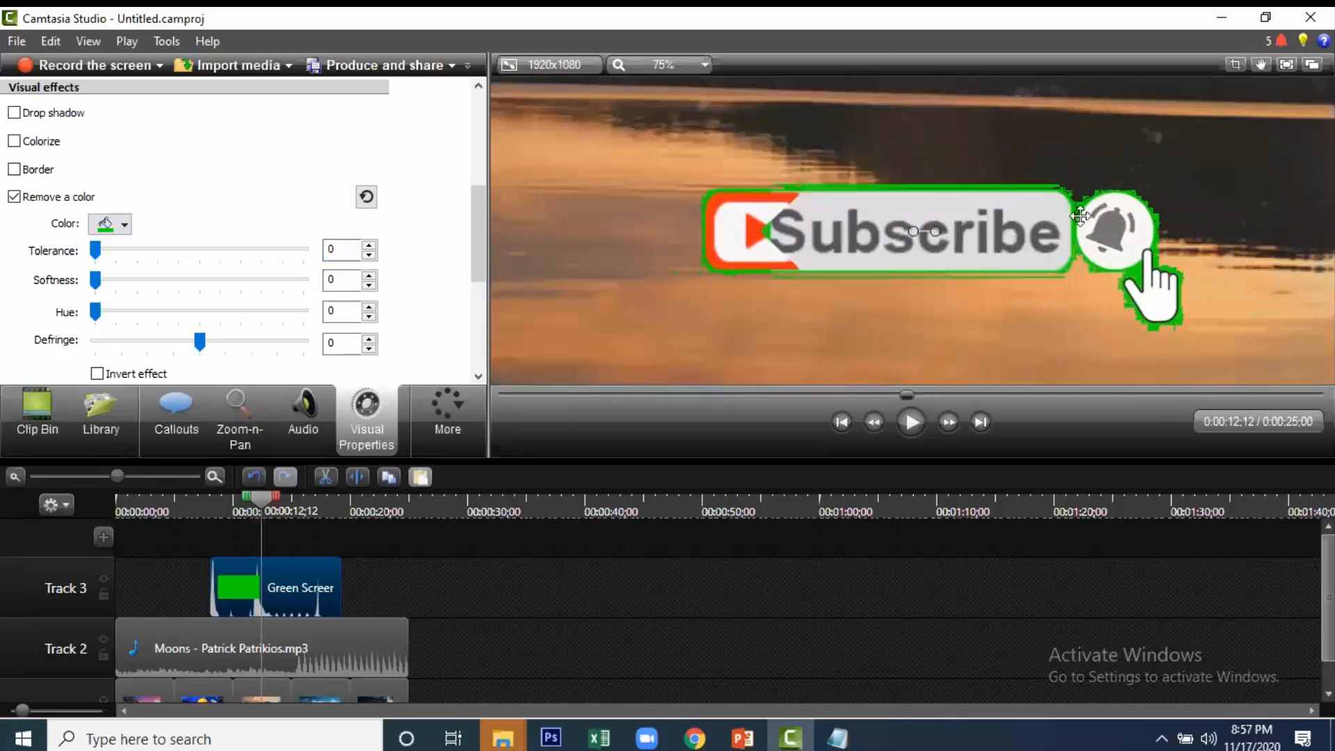
scroll(870, 244, down, 1)
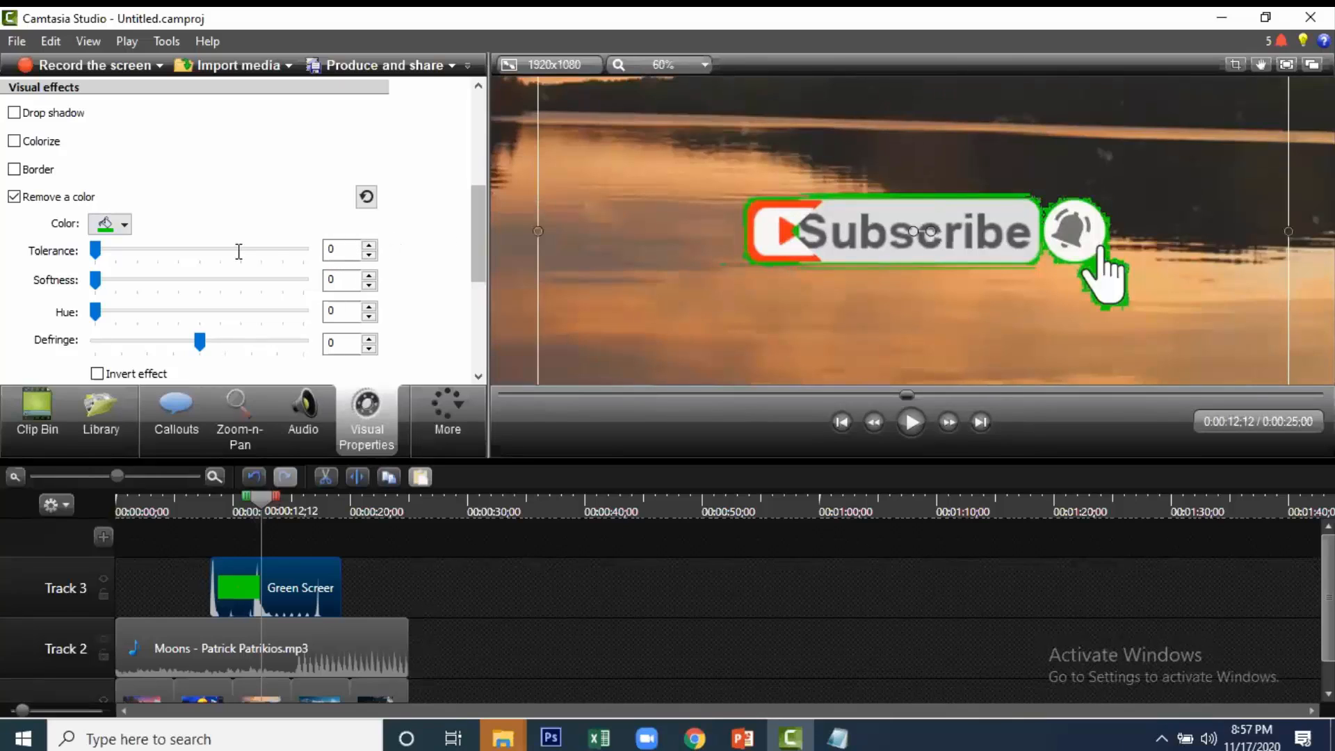
click(369, 247)
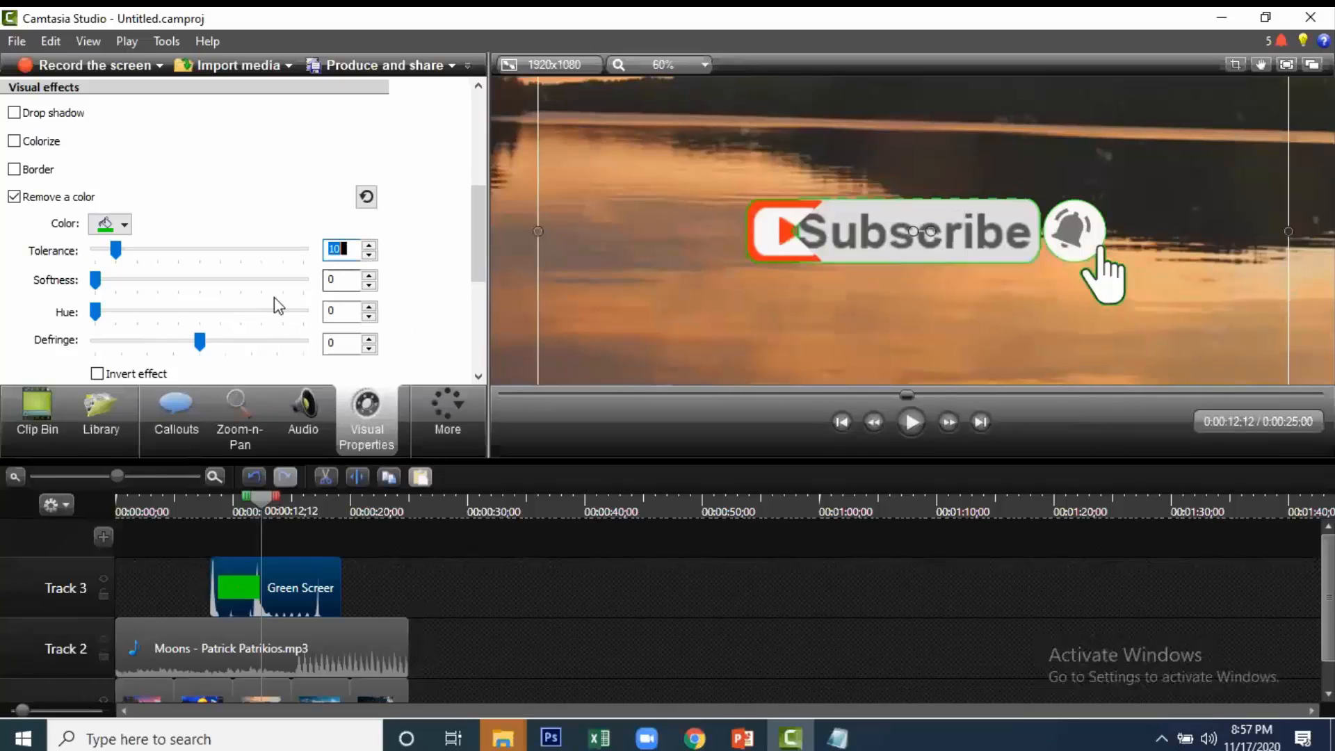
click(373, 246)
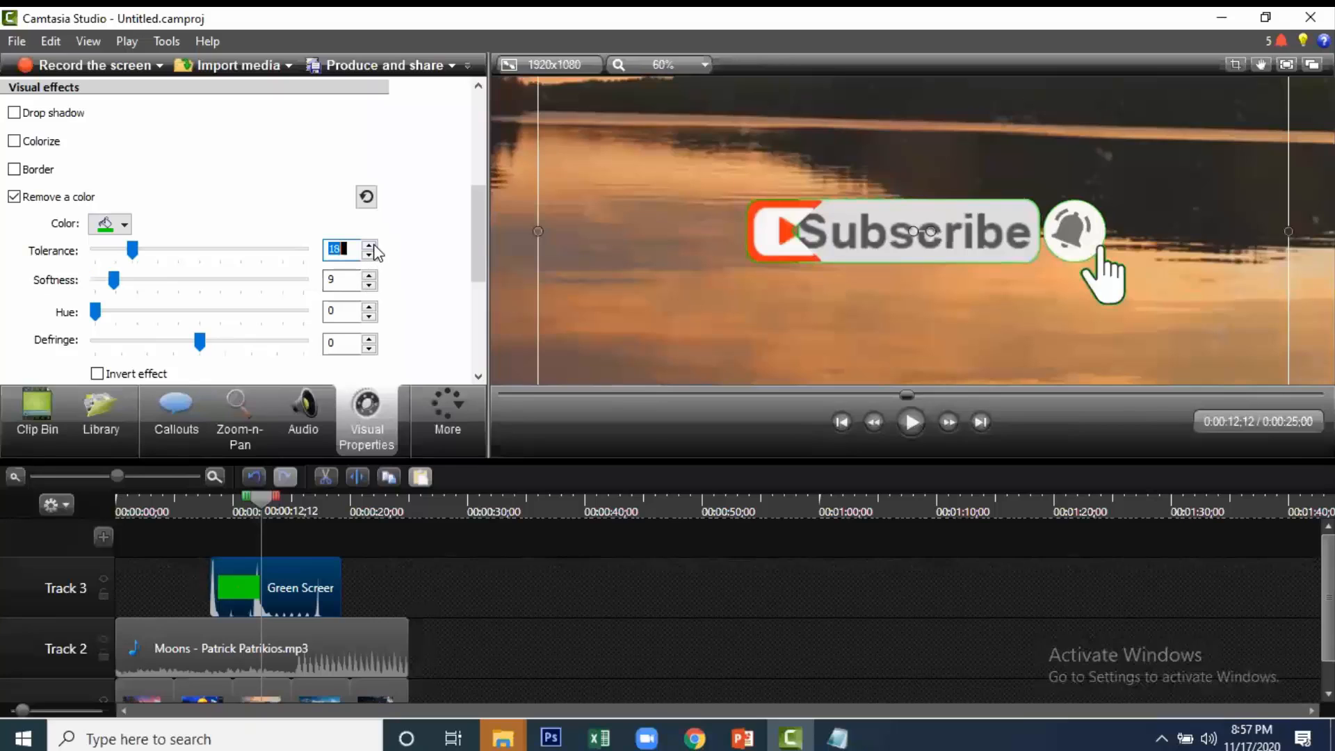
click(373, 245)
click(373, 246)
click(373, 246)
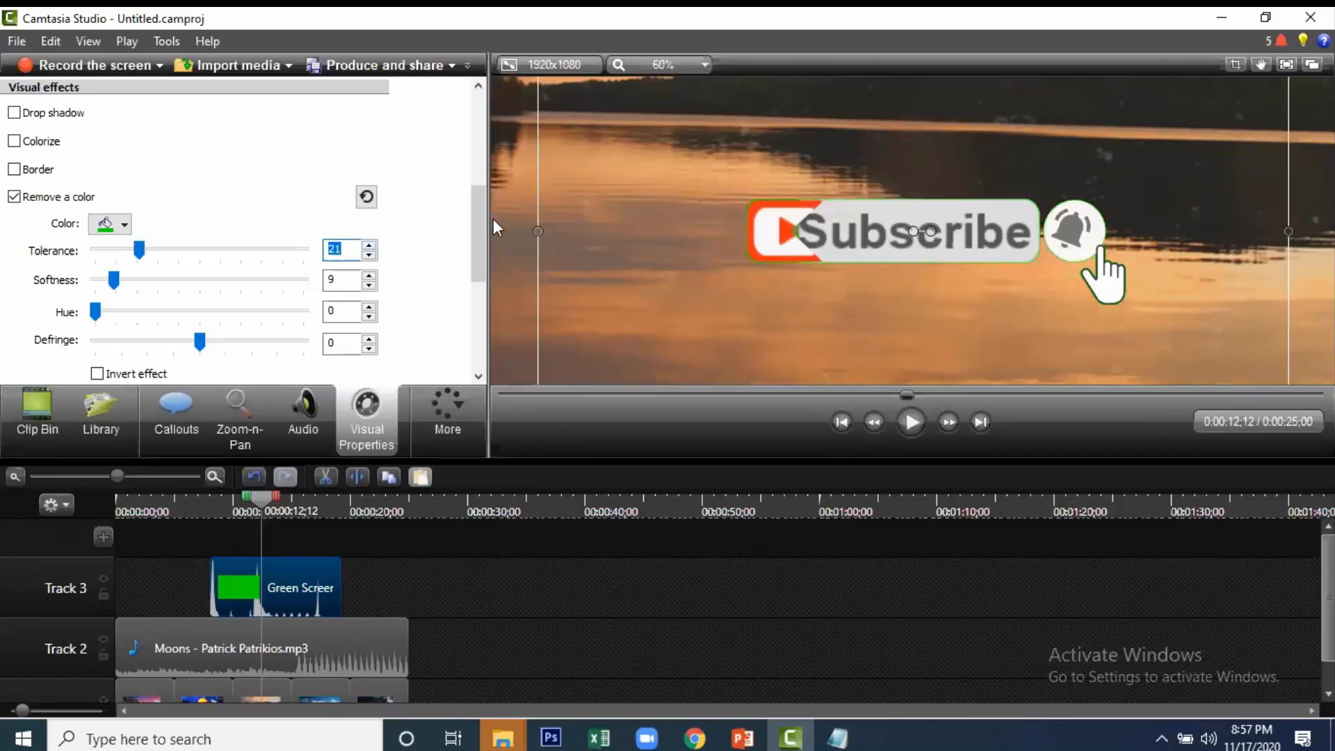
scroll(707, 247, down, 5)
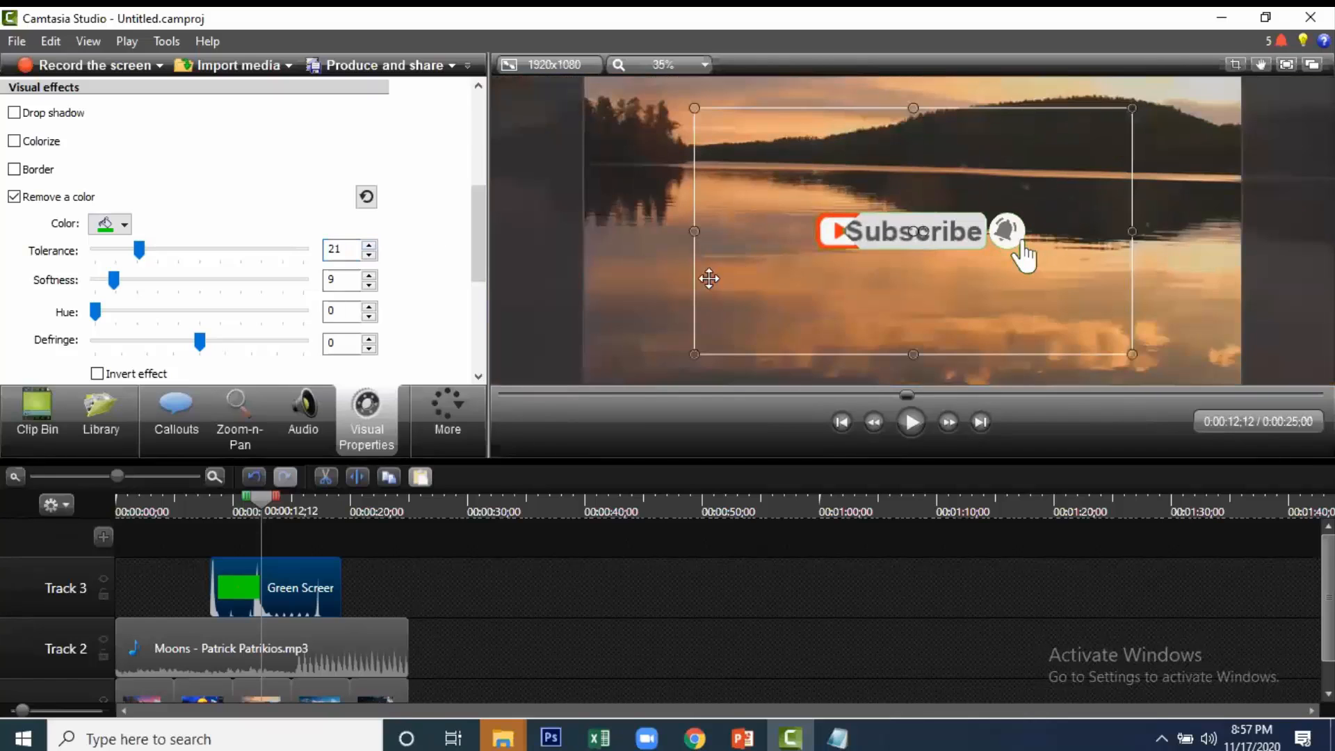
click(664, 64)
click(659, 221)
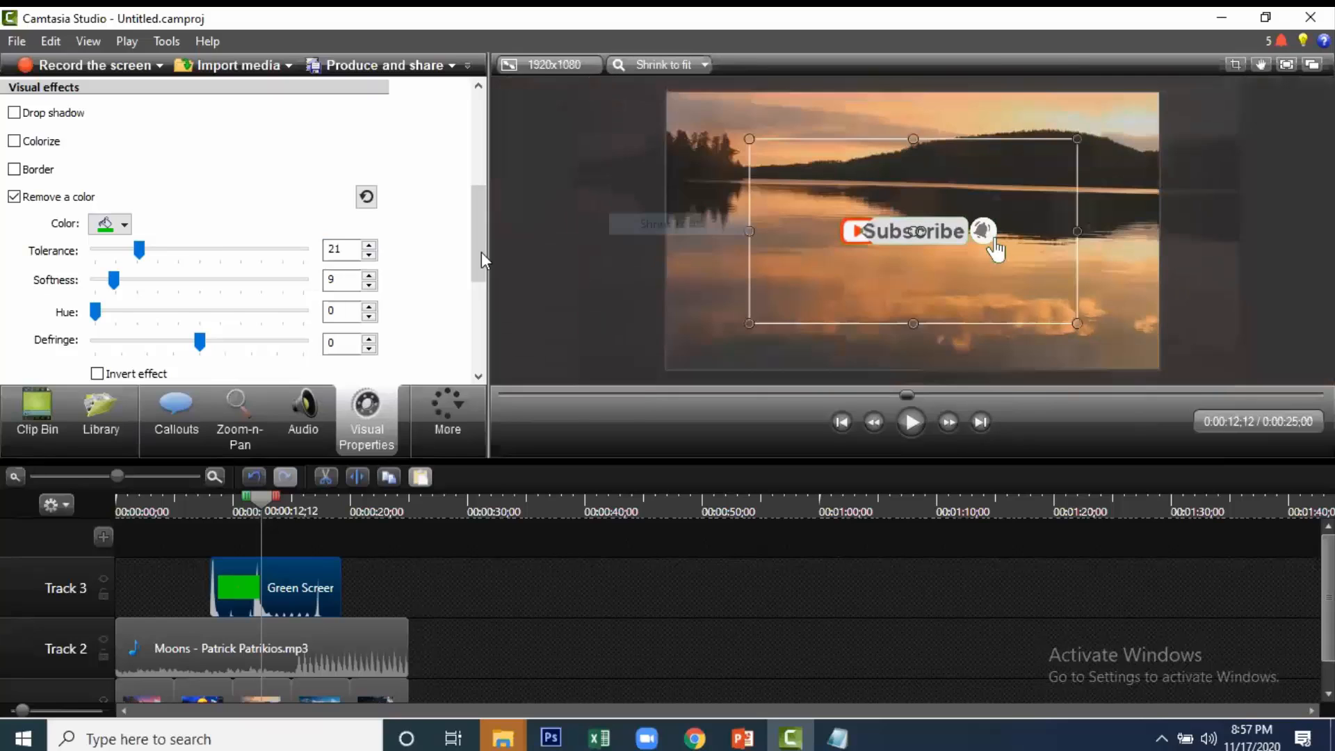
Step: Reposition the Subscribe button overlay in the lower right of the video frame and set its color removal defringe to 100
click(459, 636)
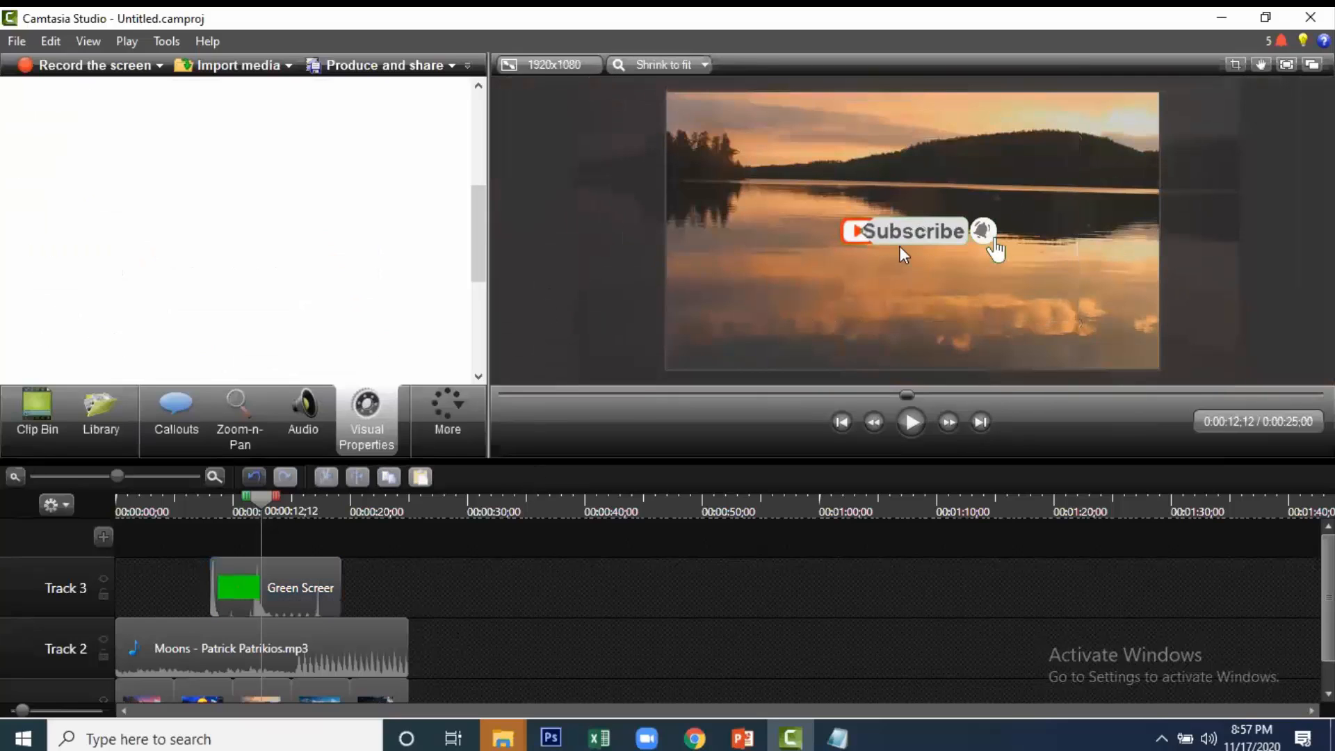
click(980, 269)
drag(980, 269, 1086, 351)
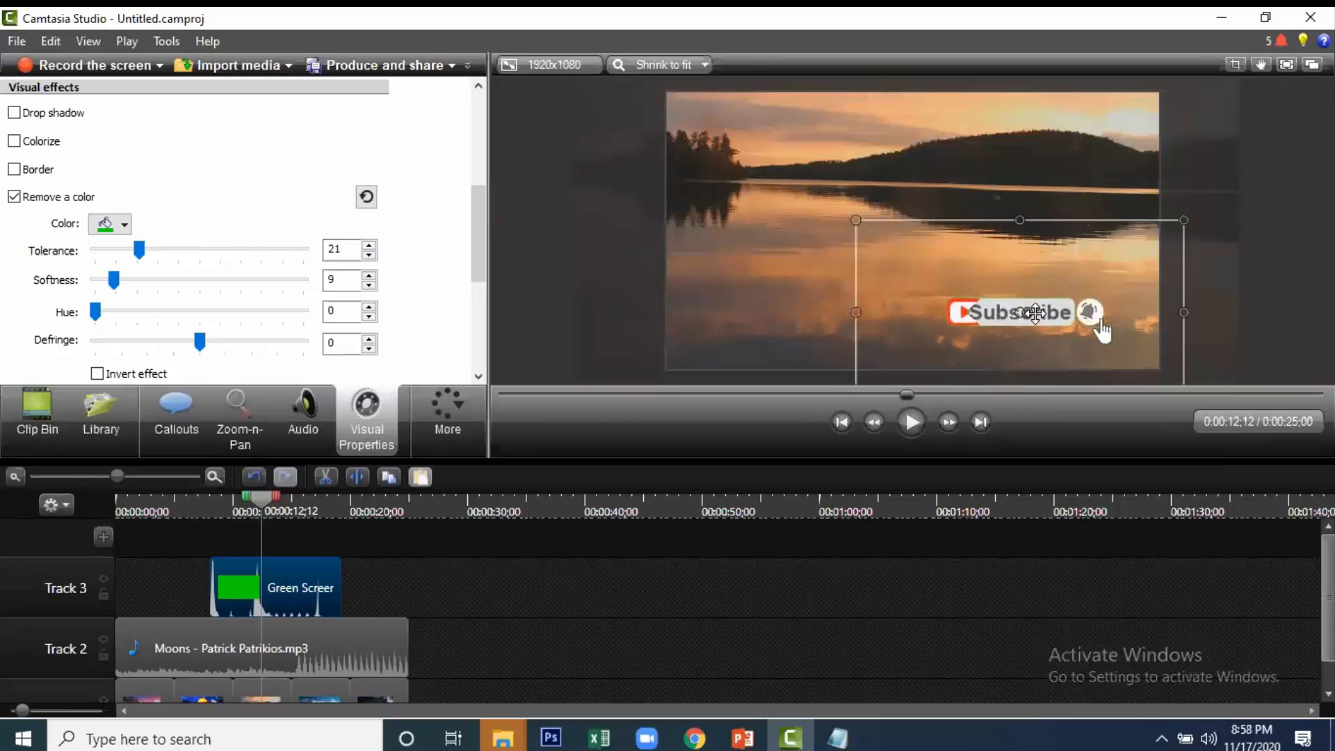
mouse_move(479, 208)
mouse_down()
mouse_move(479, 318)
mouse_move(481, 226)
mouse_up()
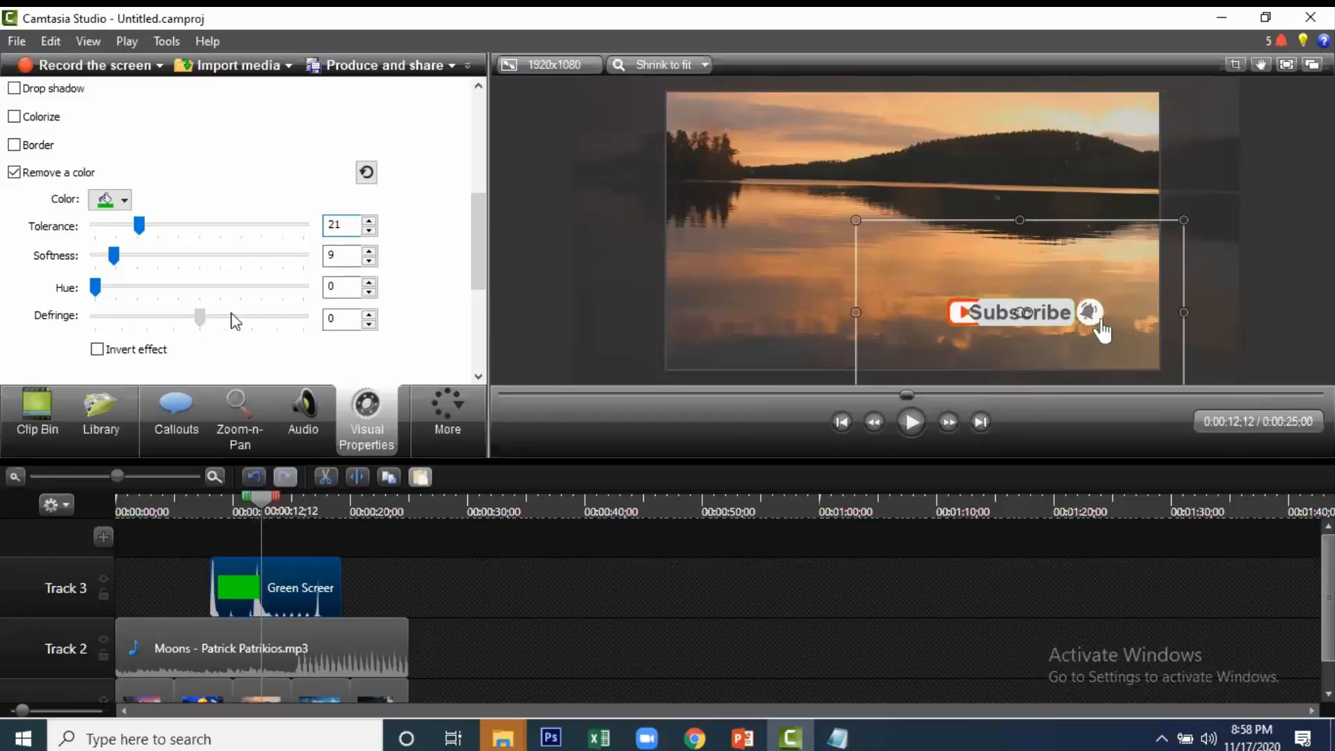
drag(199, 317, 306, 320)
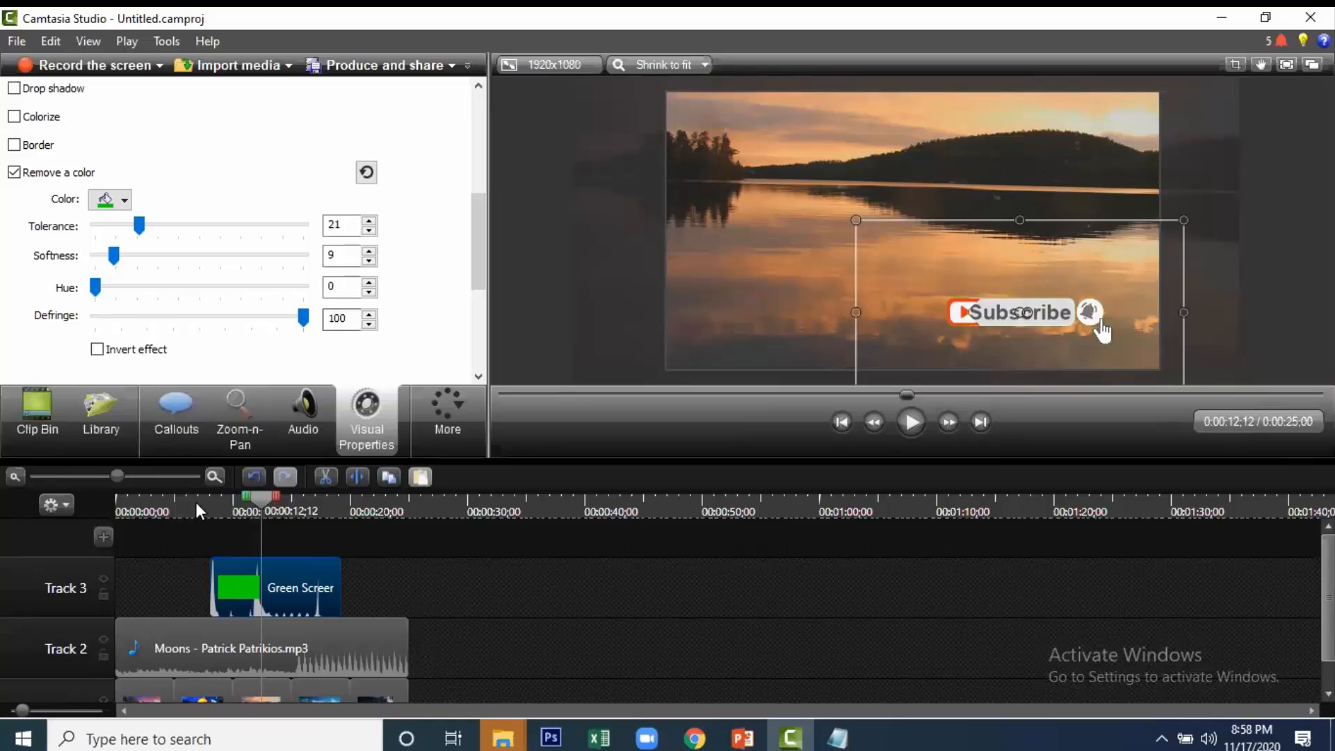
Step: Play back the slideshow from about 4 seconds, before the Subscribe clip begins, to check the keyed overlay
drag(246, 496, 146, 496)
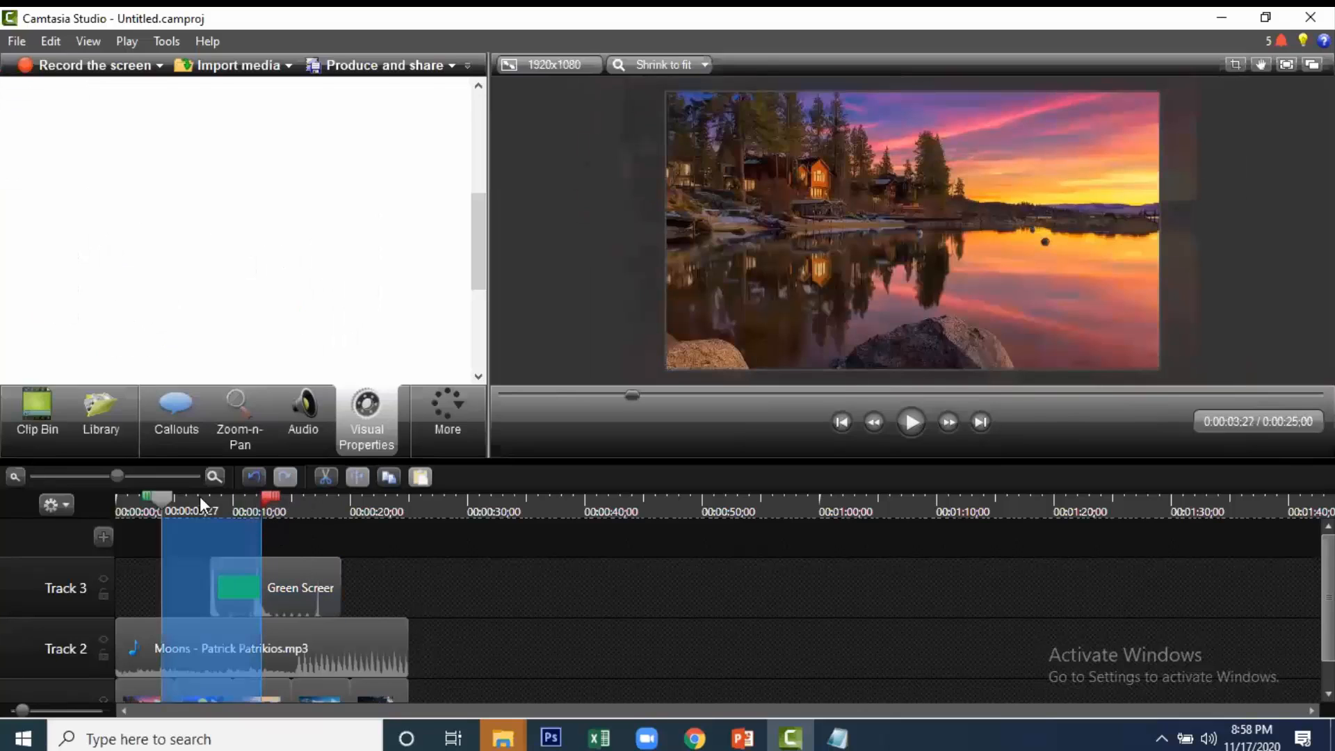
click(920, 430)
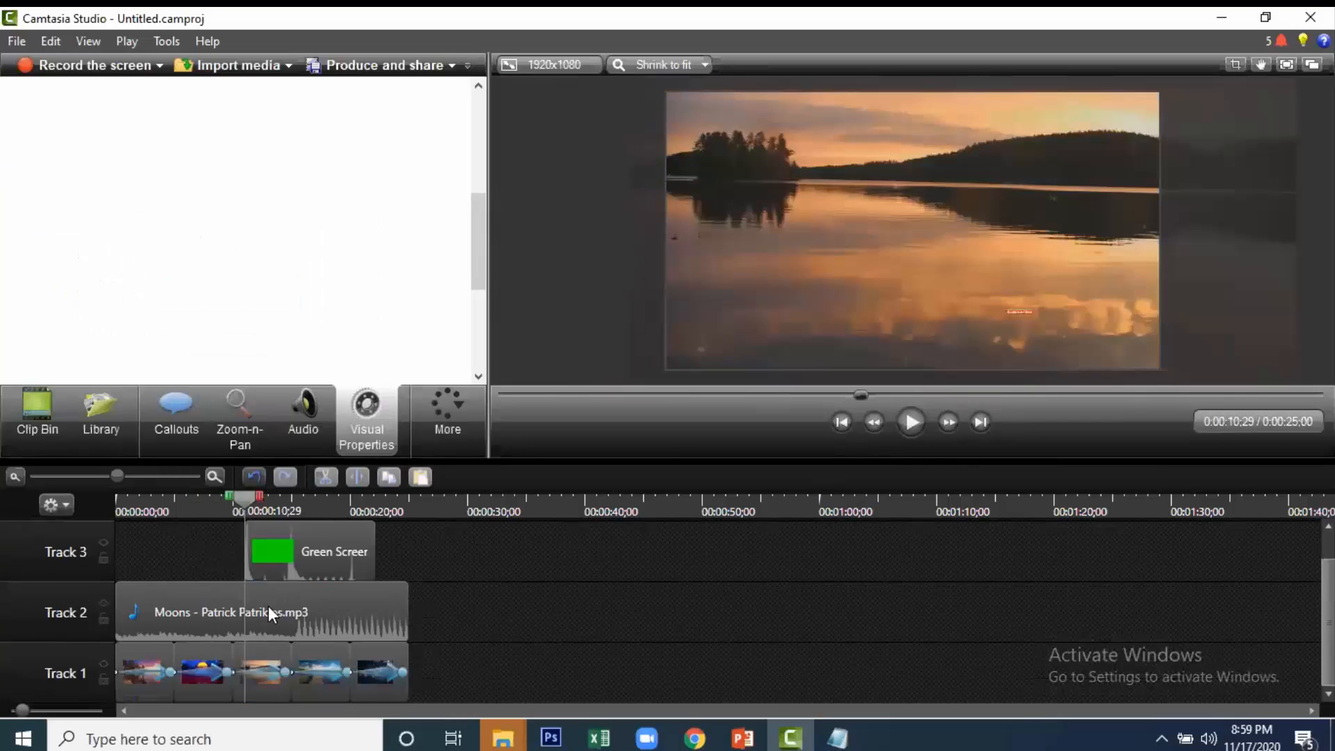
scroll(268, 606, up, 2)
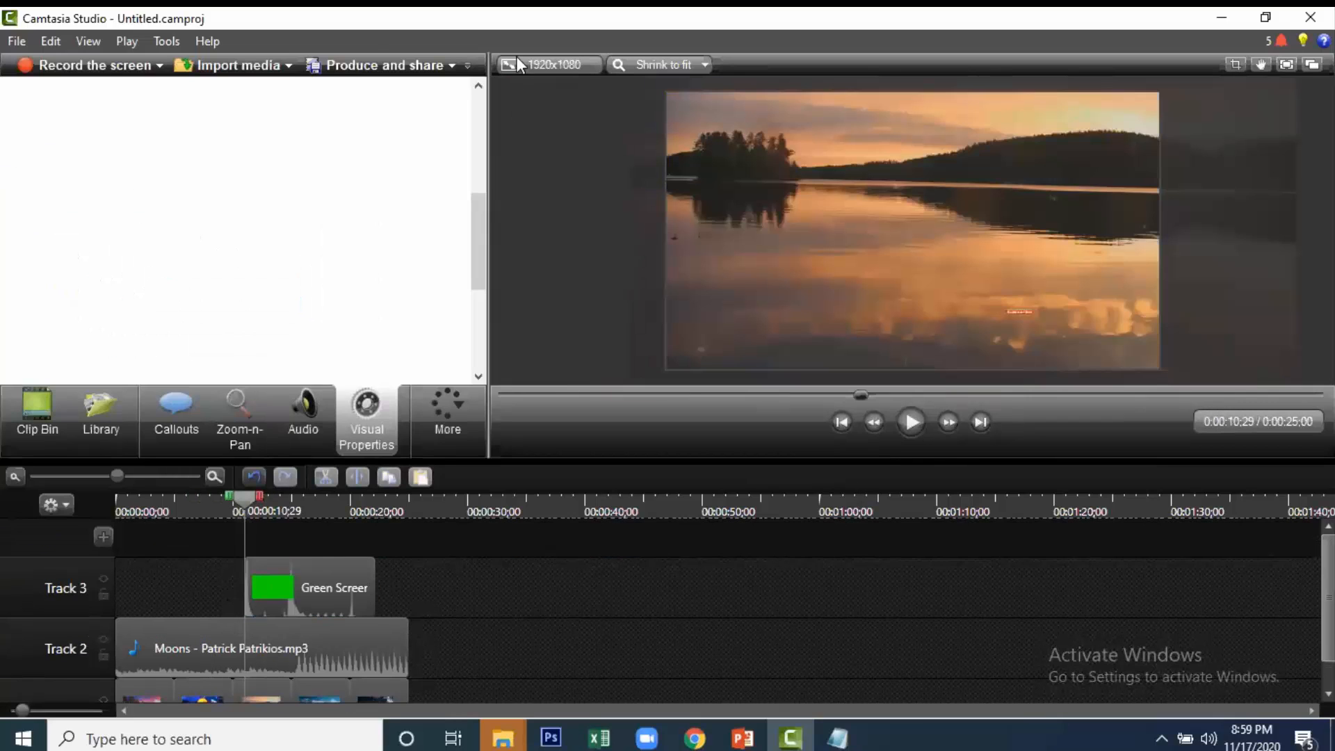
Step: Start producing the video with the MP4 only (up to 1080p) preset and proceed to the file name and folder settings
click(364, 63)
click(735, 207)
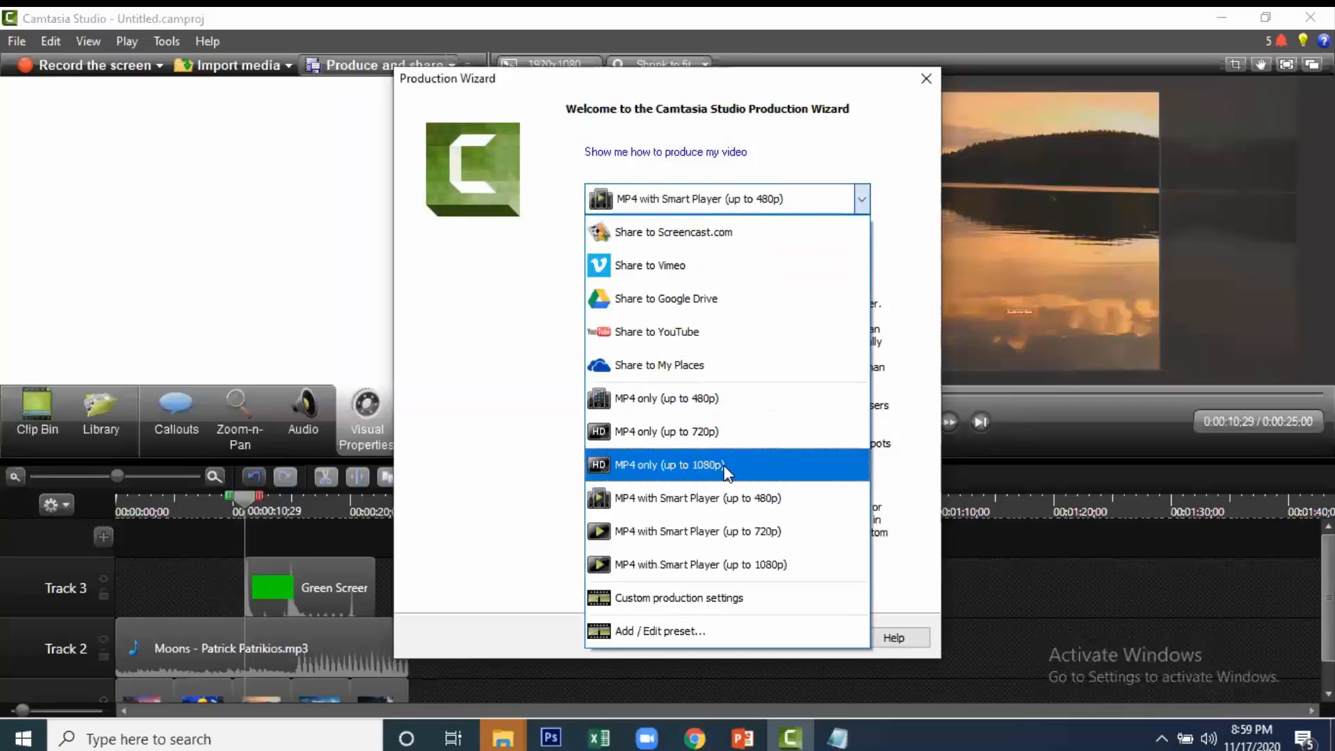
click(651, 464)
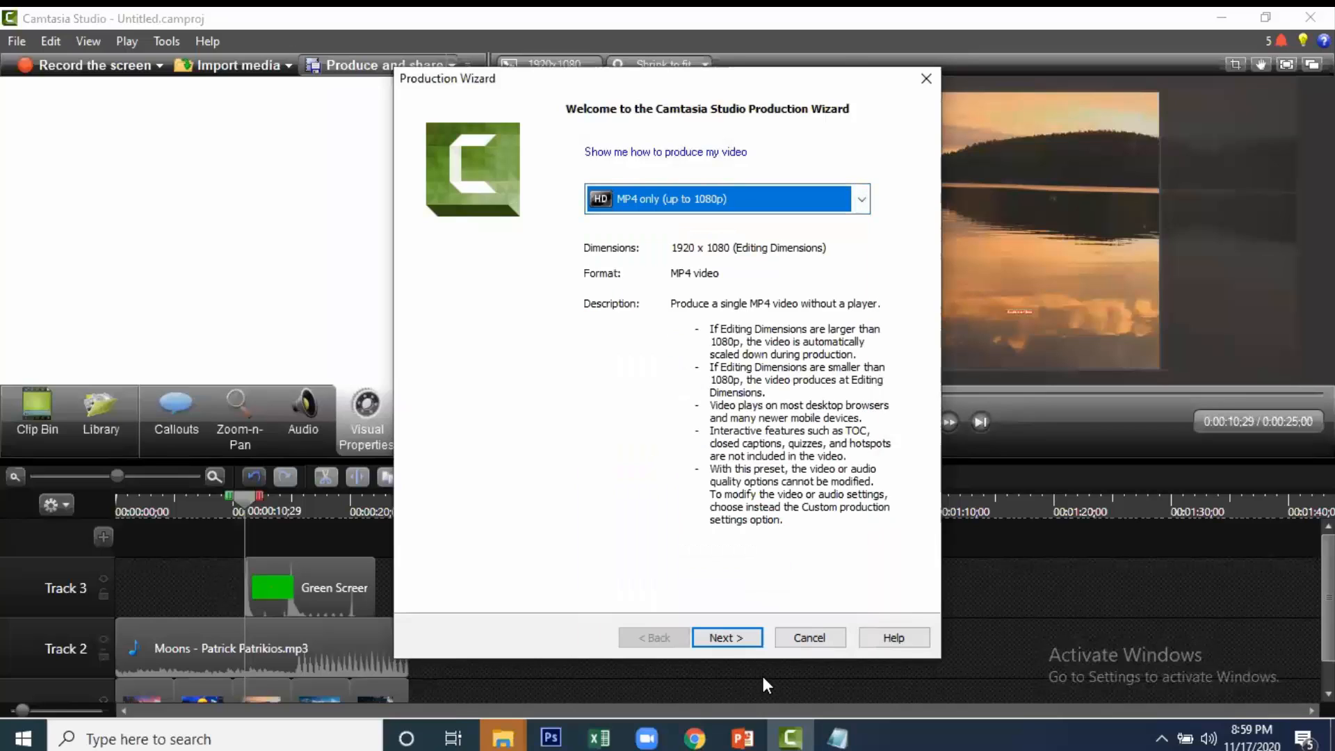
click(730, 638)
Step: Keep the production name Untitled and the Desktop as the output folder, and start rendering the video
click(489, 202)
double_click(489, 202)
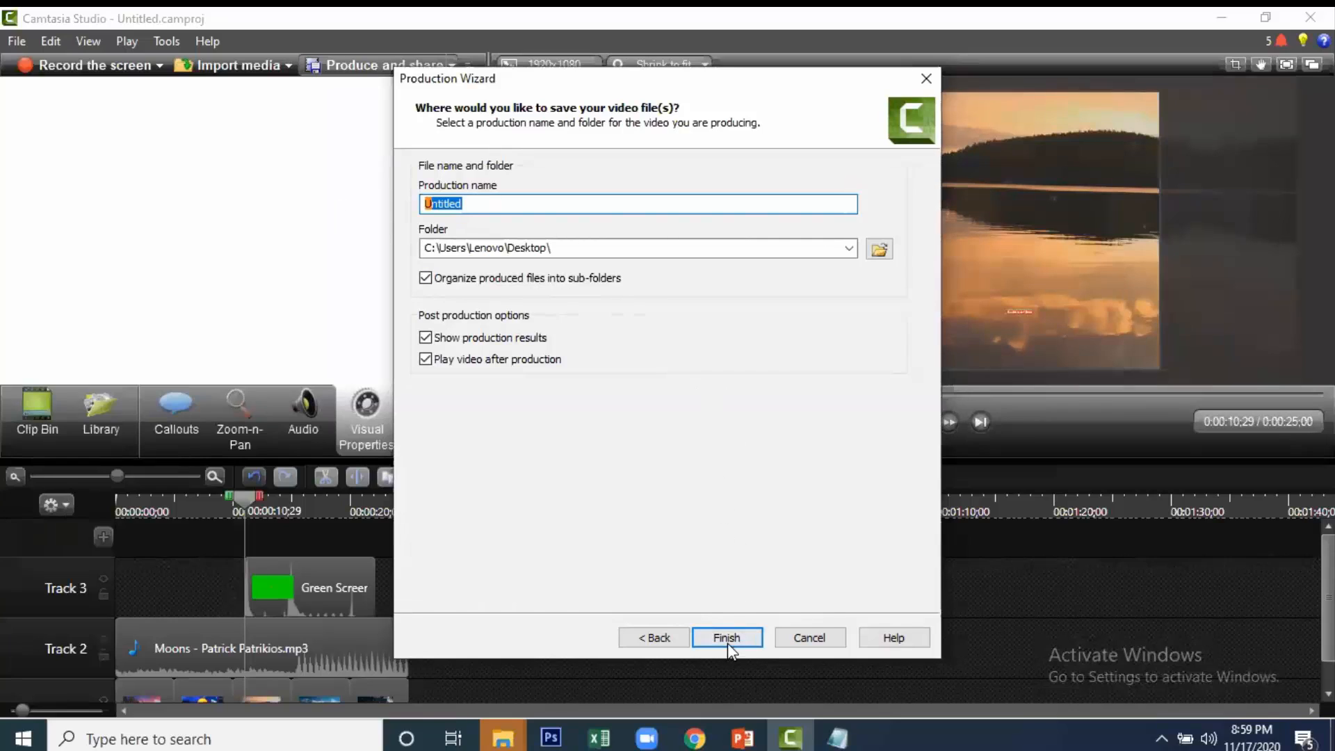
double_click(554, 249)
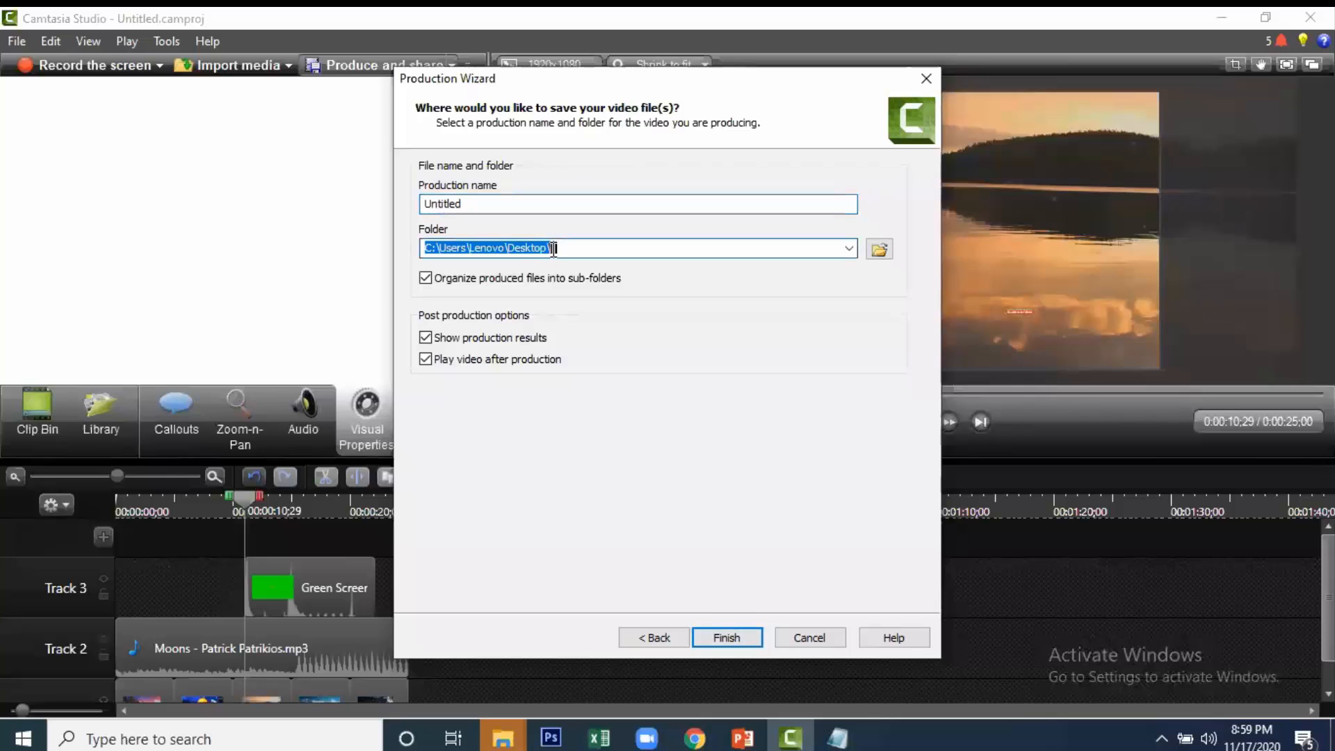
click(576, 248)
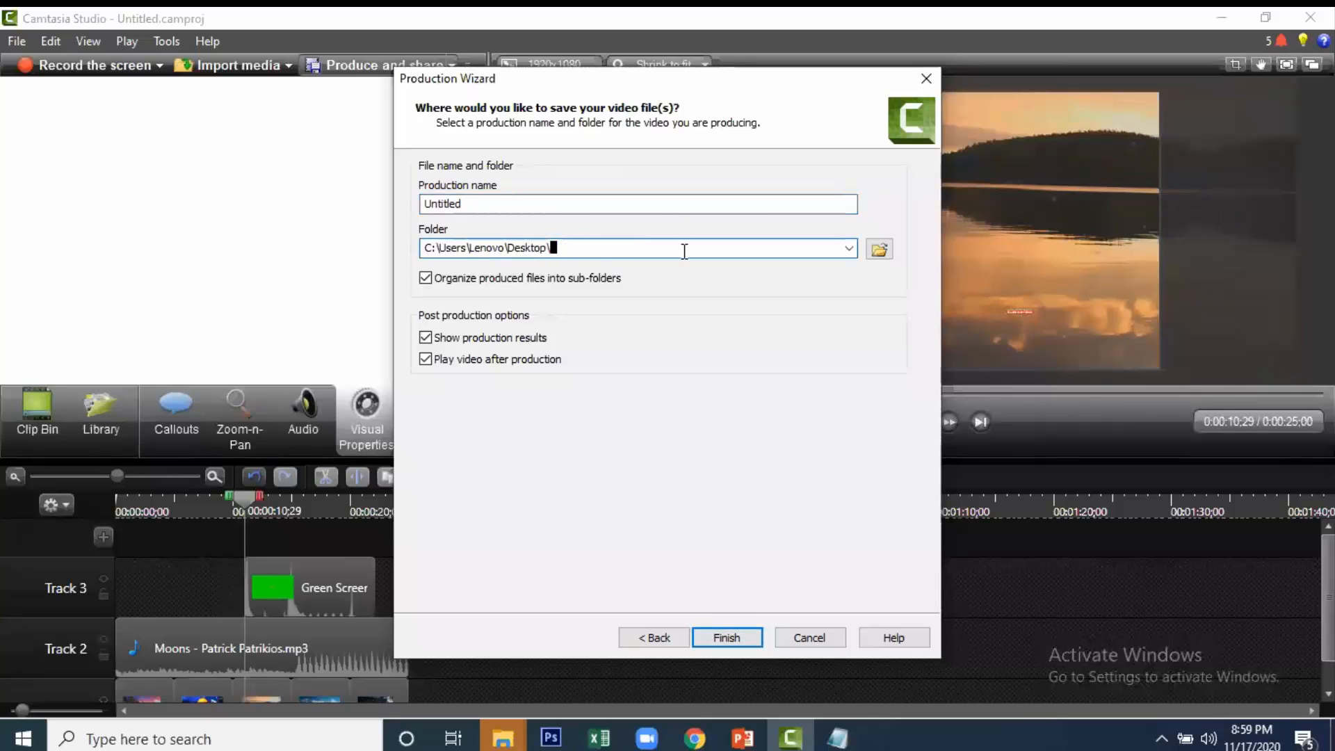
click(881, 256)
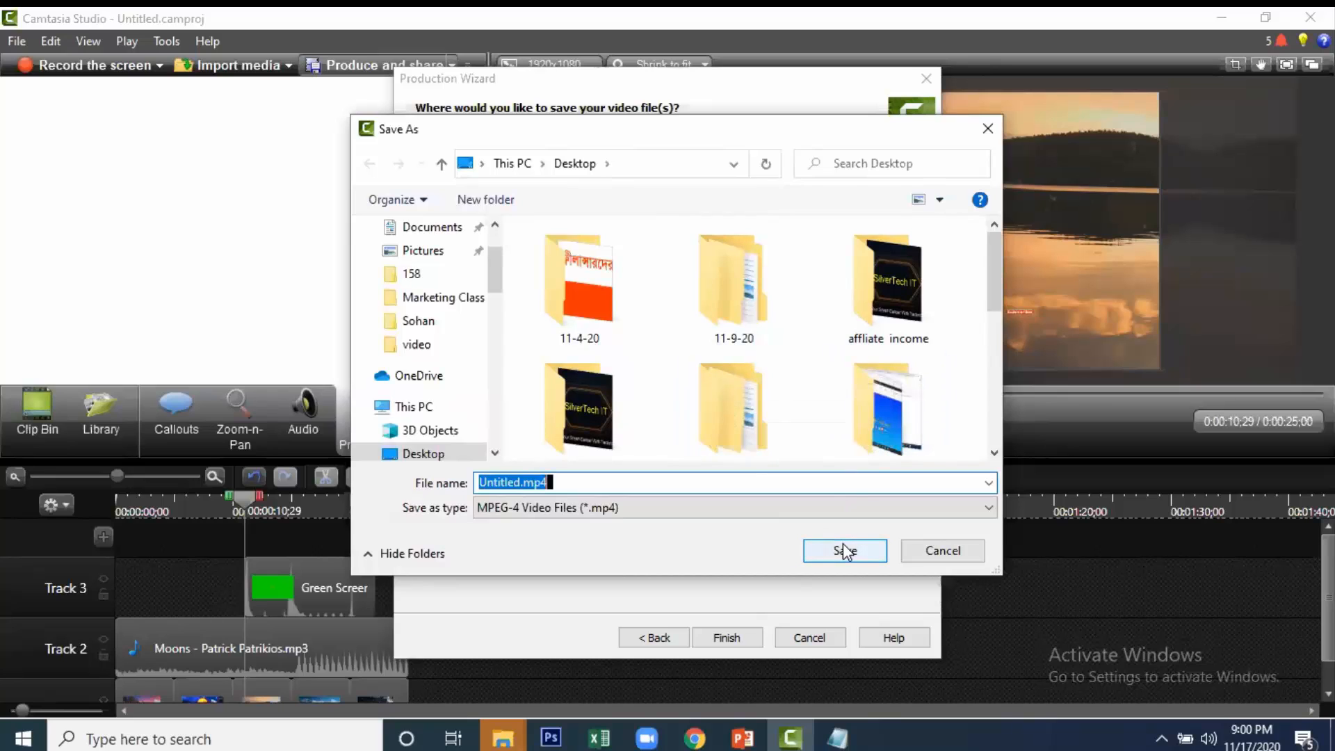
click(918, 557)
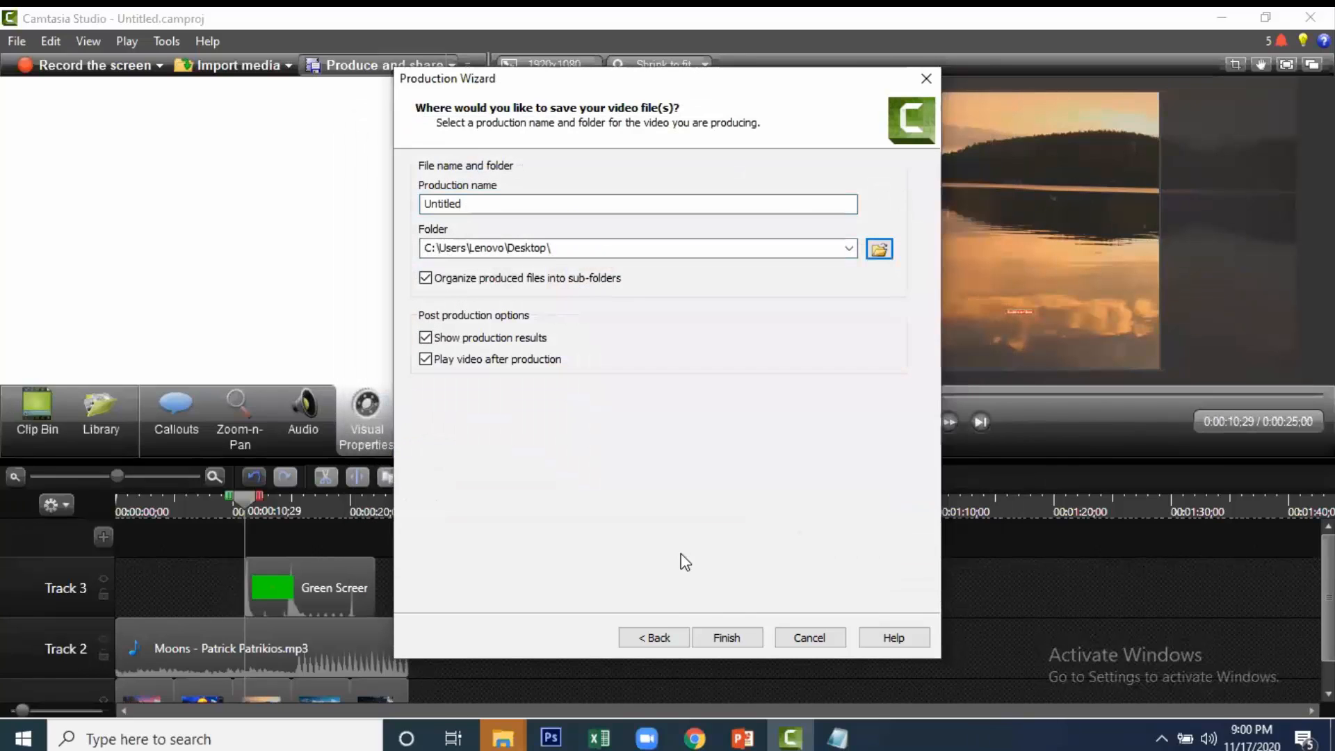
double_click(501, 252)
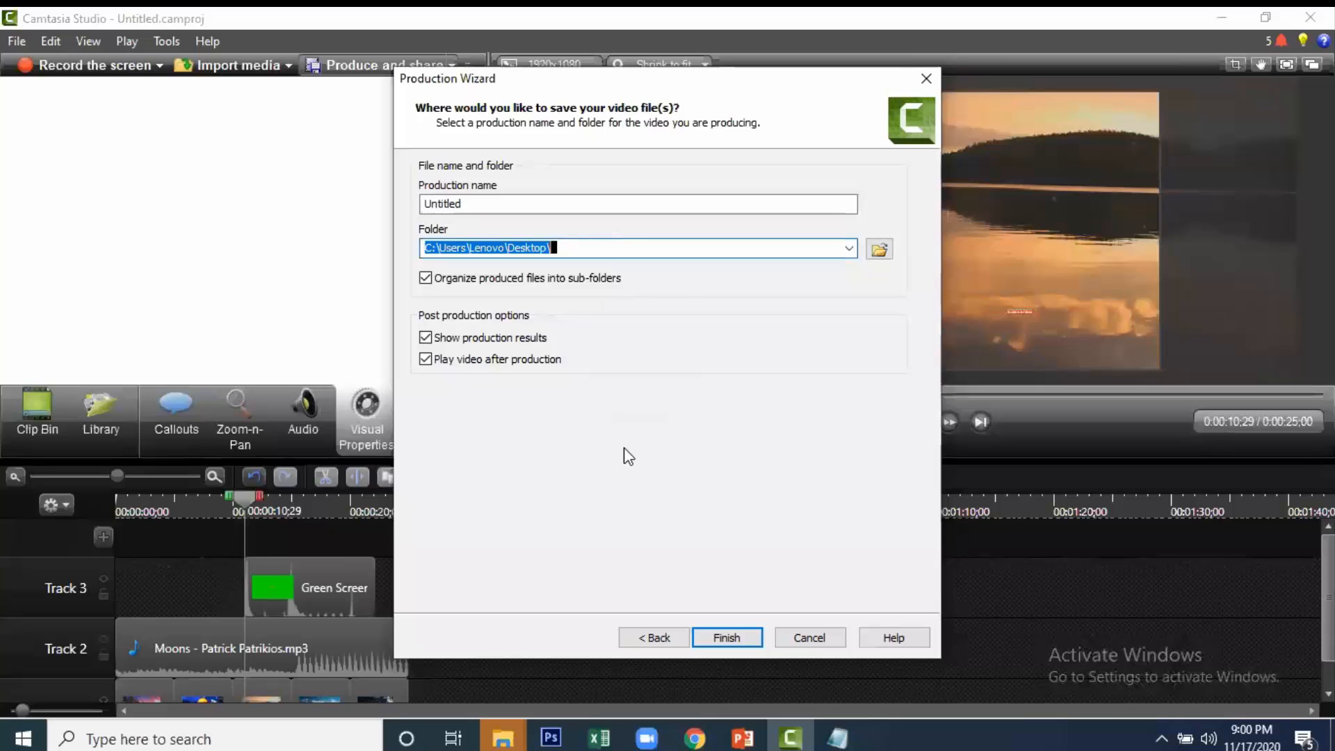
click(720, 638)
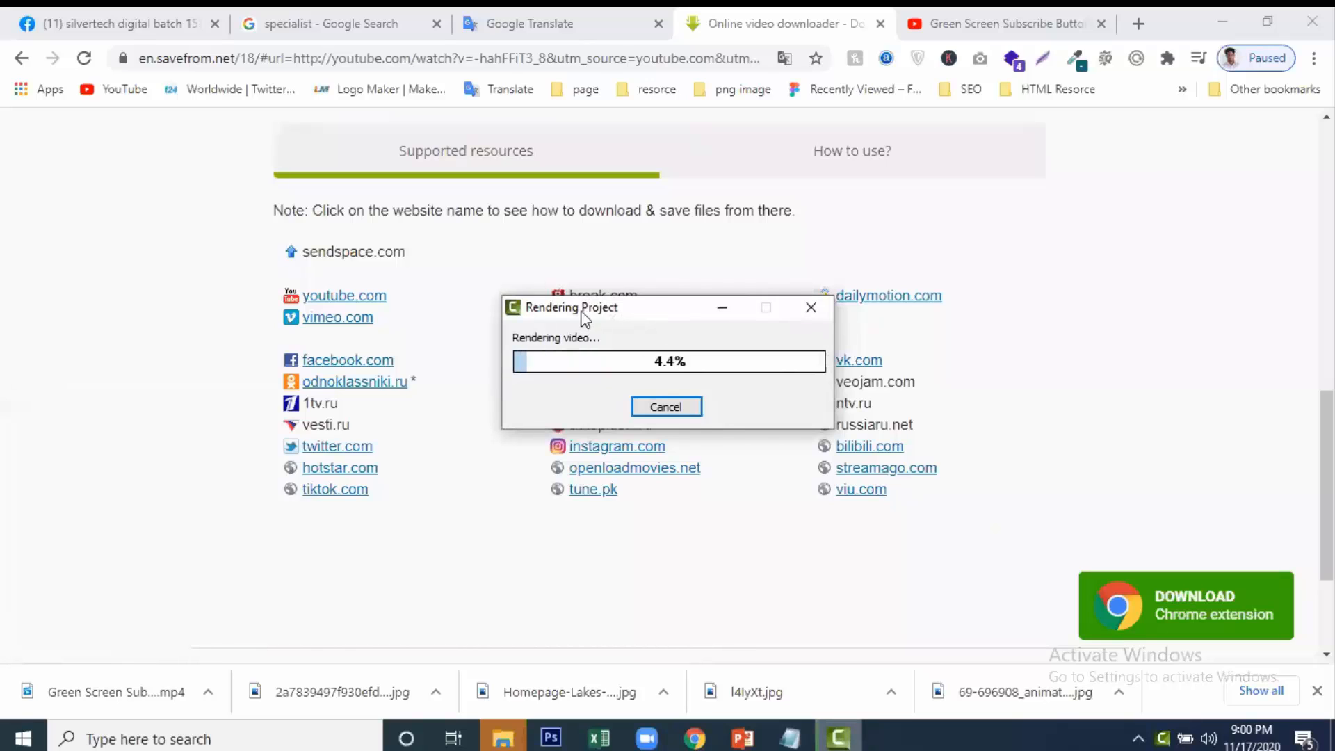
drag(584, 318, 641, 326)
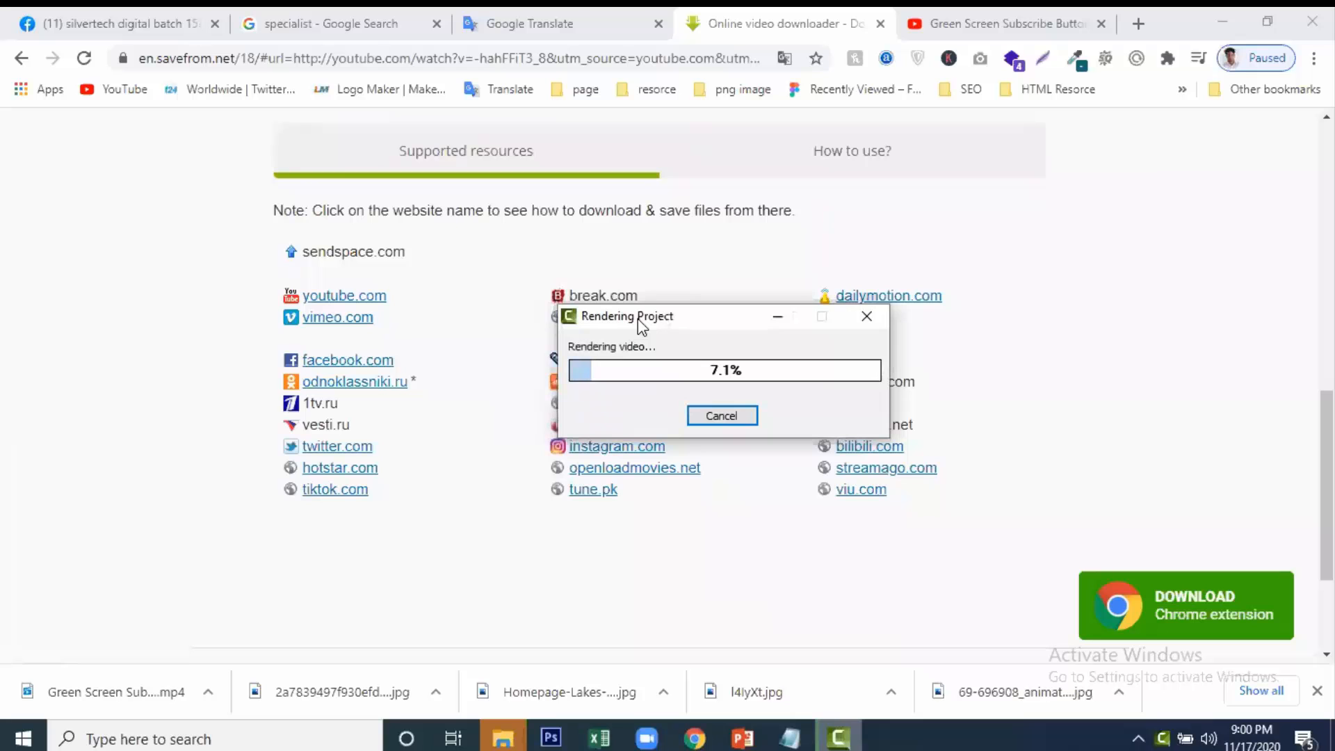